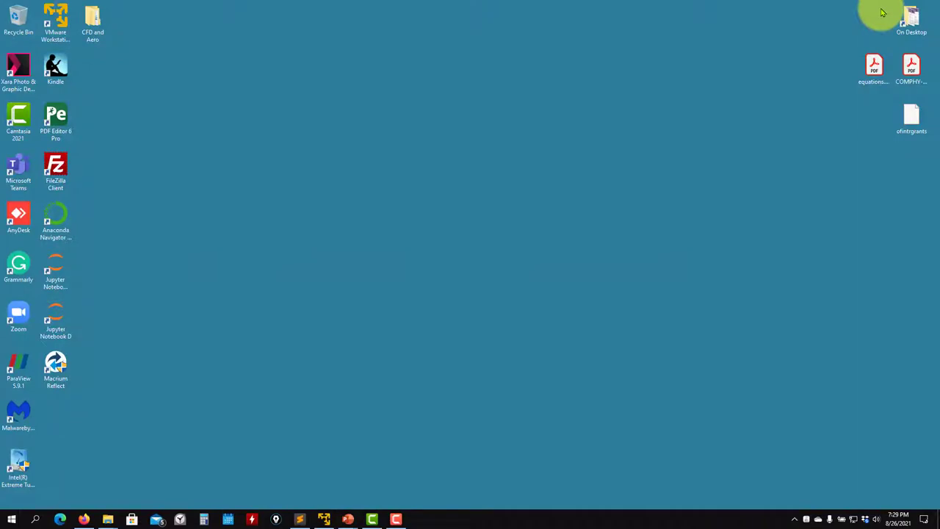
- Bring Dolphin forward and open the shockTube case folder under 101FVM
click(323, 518)
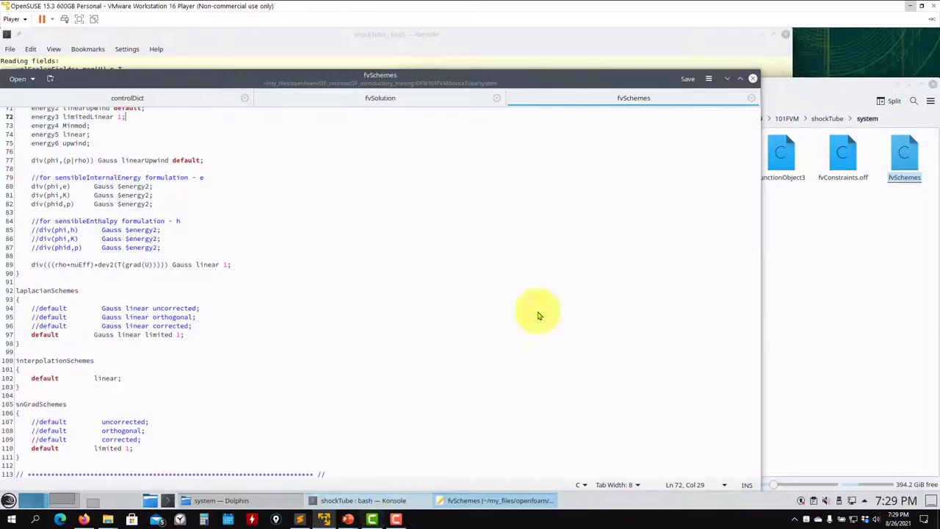
click(693, 57)
click(849, 224)
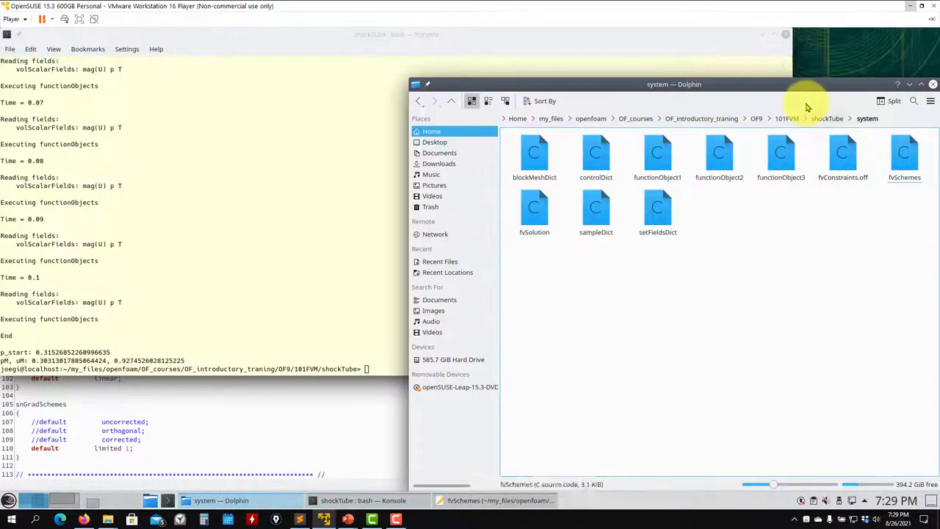
click(791, 120)
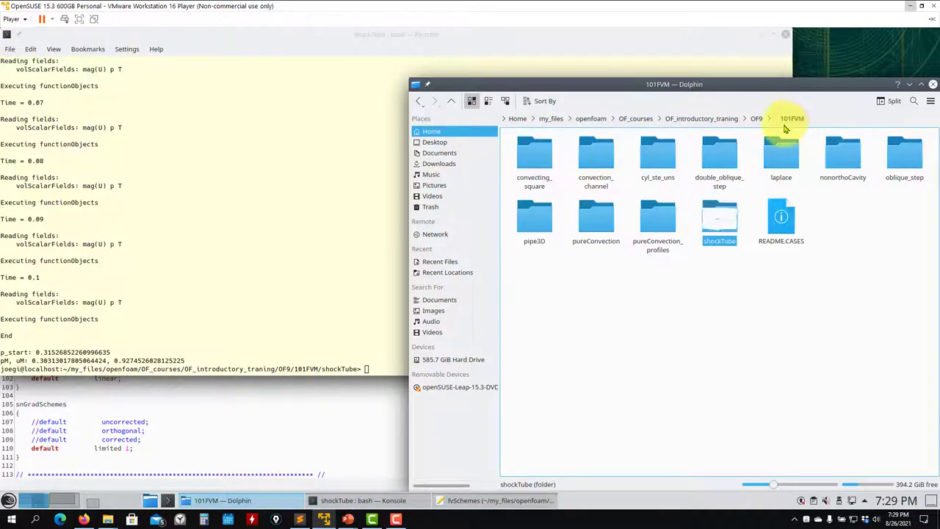
double_click(719, 220)
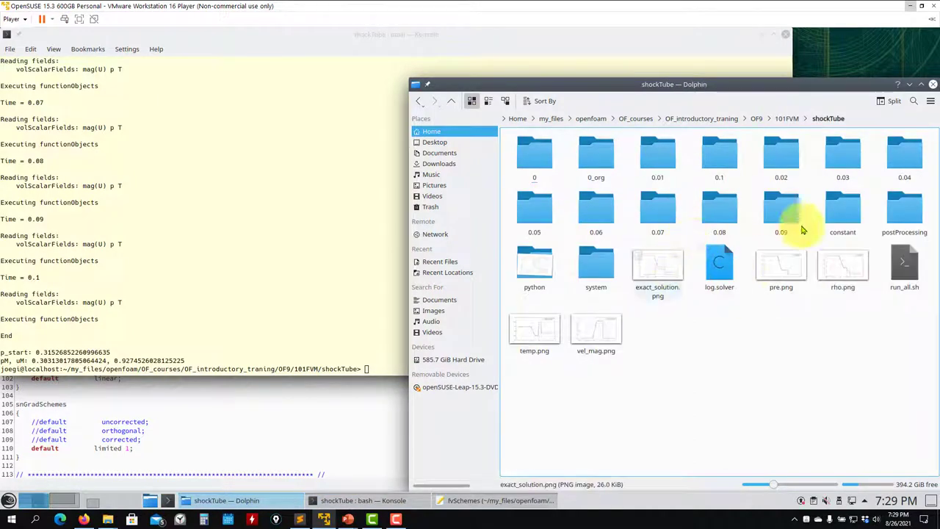
click(361, 315)
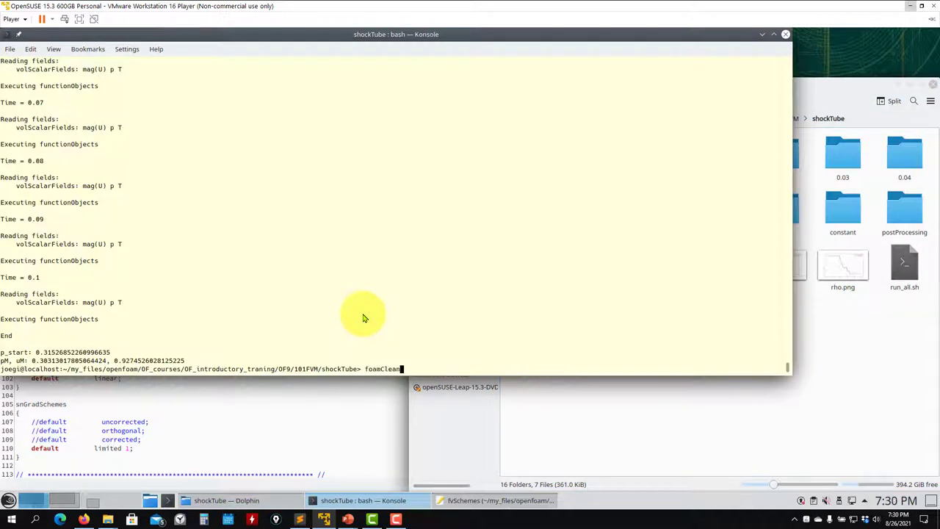
- Clean the case and delete the old exact_solution, pre, temp, vel_mag and rho plot images
key(Return)
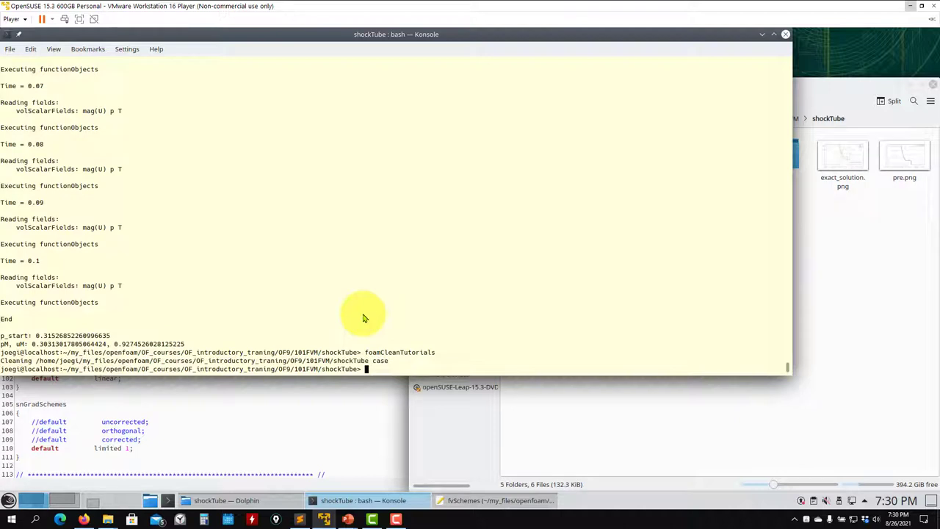
drag(927, 143, 870, 205)
key(Delete)
drag(670, 274, 548, 202)
key(Delete)
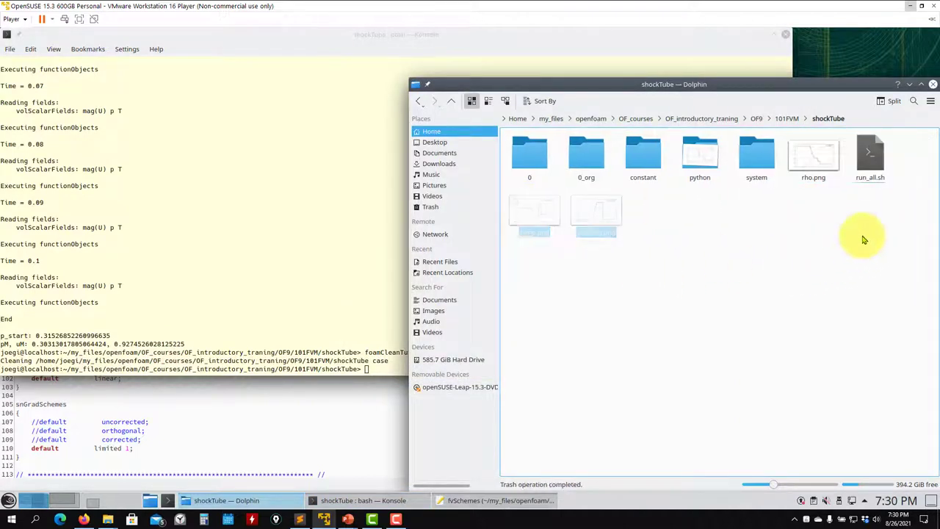
click(810, 197)
key(Delete)
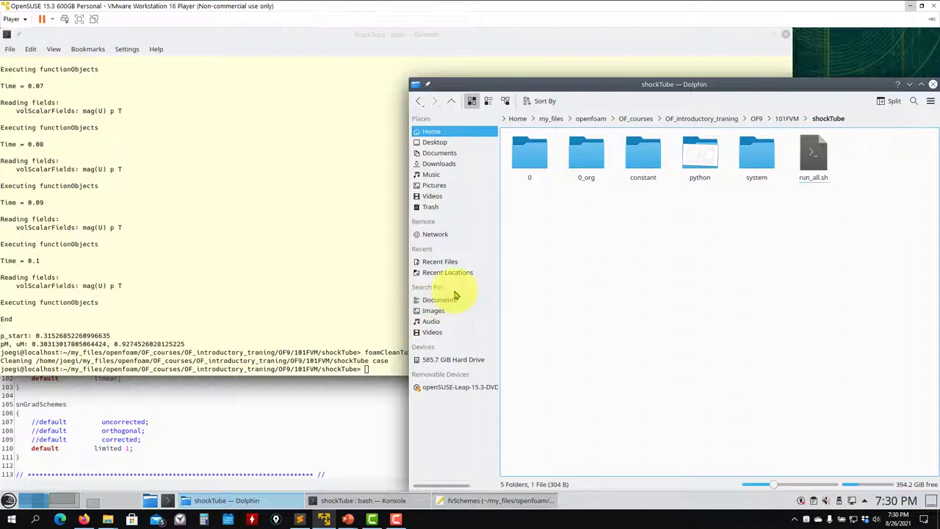
- Regenerate the mesh with blockMesh and launch paraFoam on the case
click(301, 304)
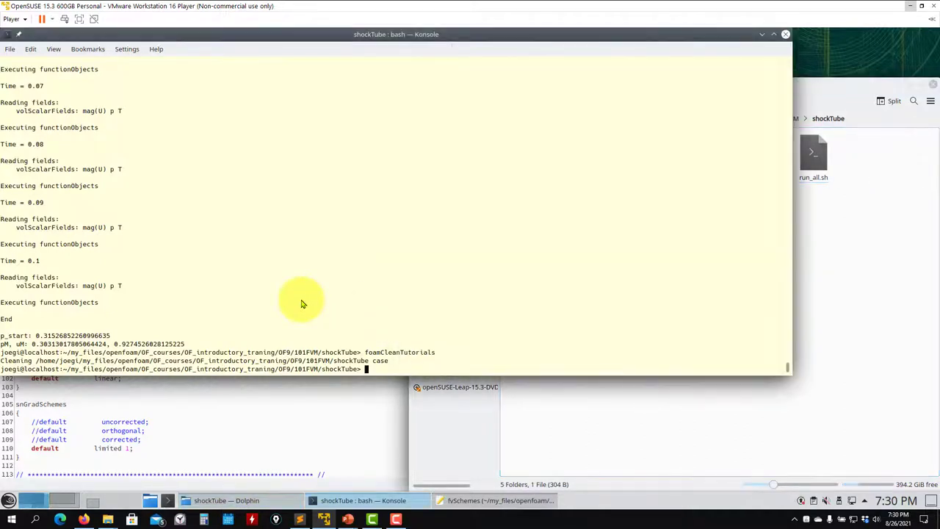
text(blockMesh)
key(Return)
text(paraF)
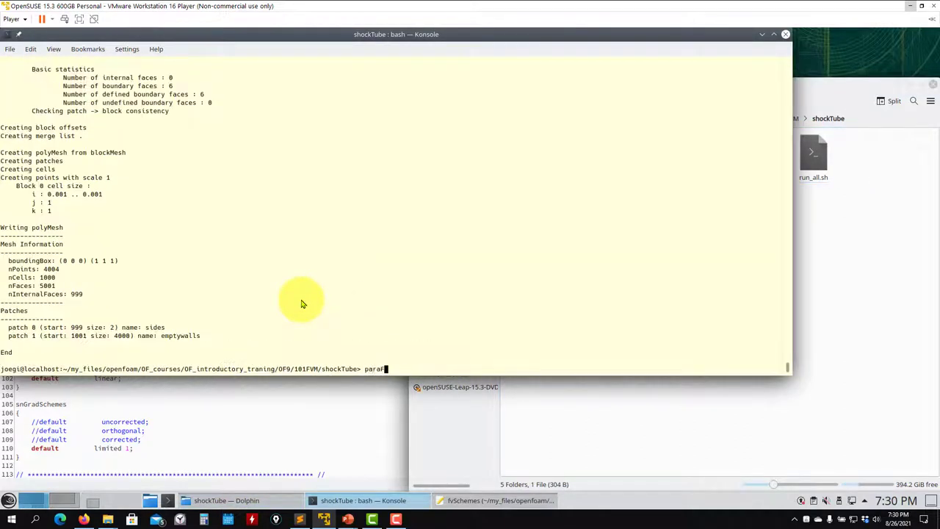
text(oam)
key(Return)
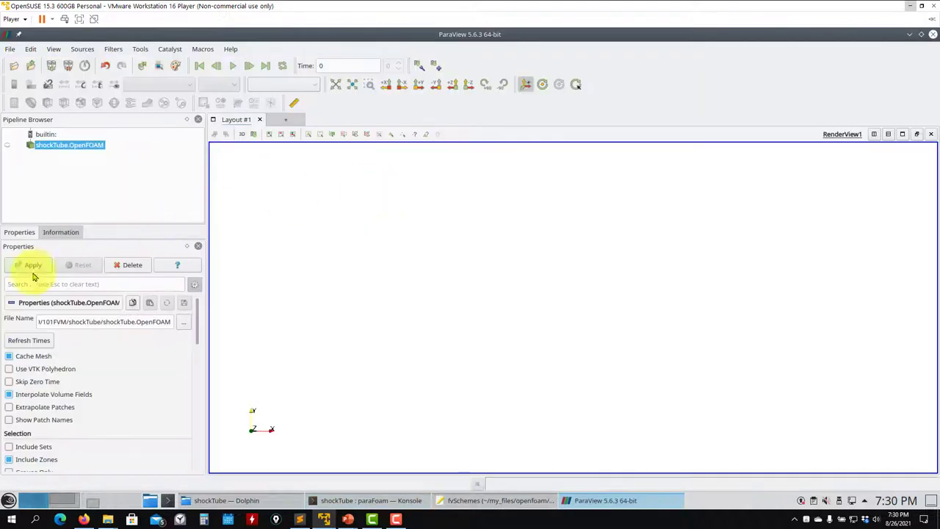
- Show the shockTube mesh as Surface With Edges, inspect it, then close ParaView
click(32, 266)
click(311, 88)
click(304, 166)
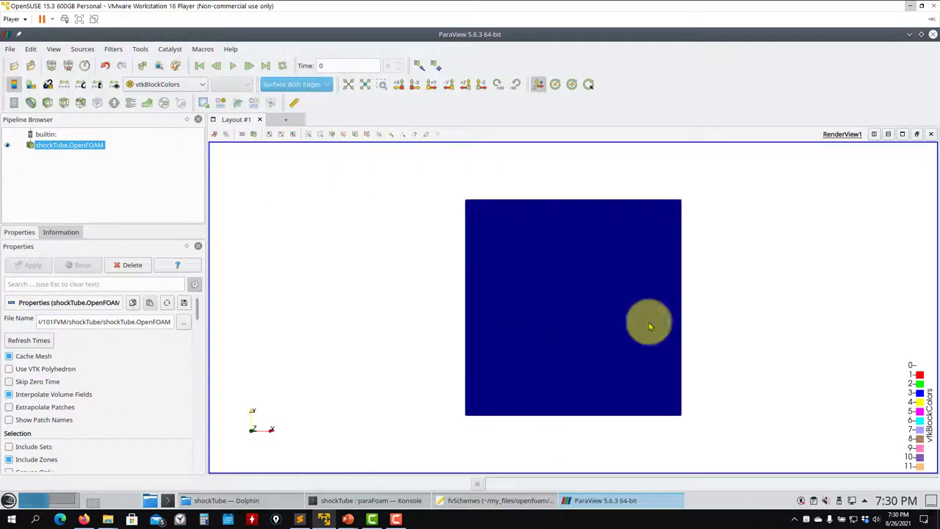
scroll(569, 224, up, 10)
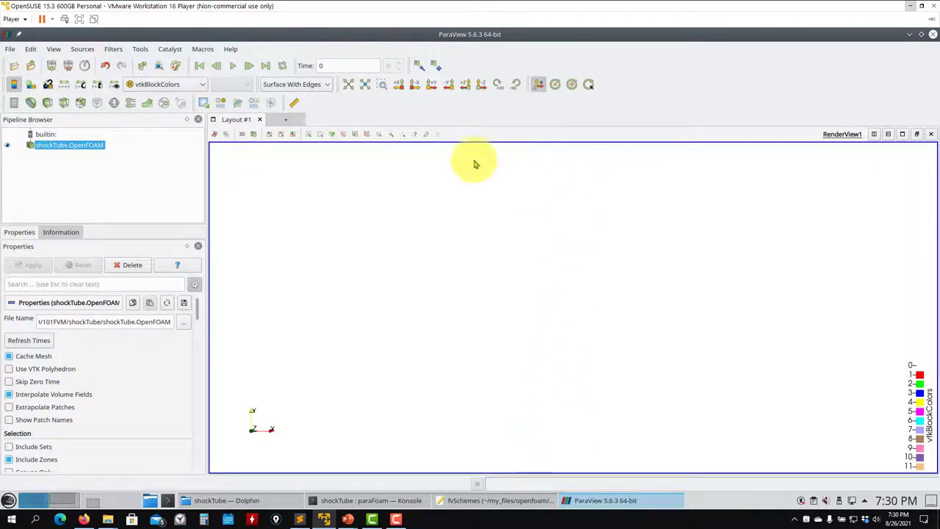
click(348, 84)
scroll(527, 330, up, 8)
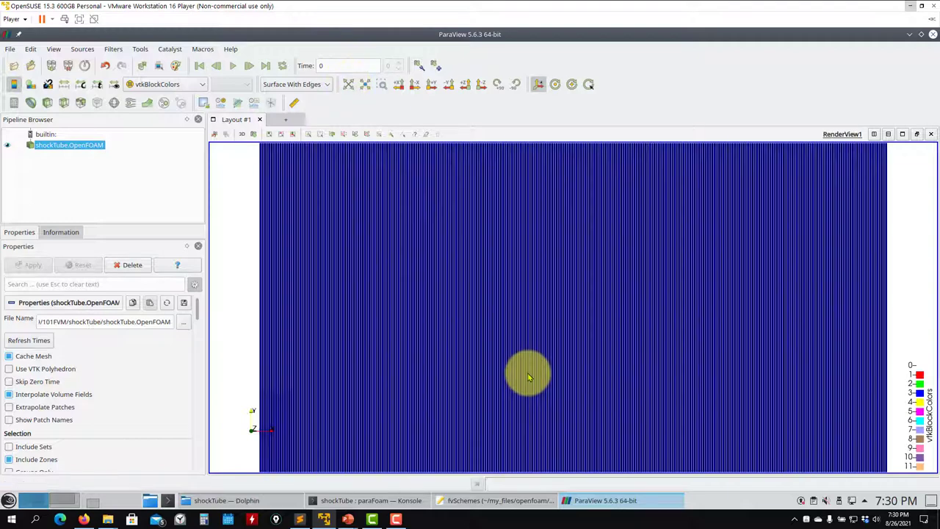
scroll(527, 391, down, 8)
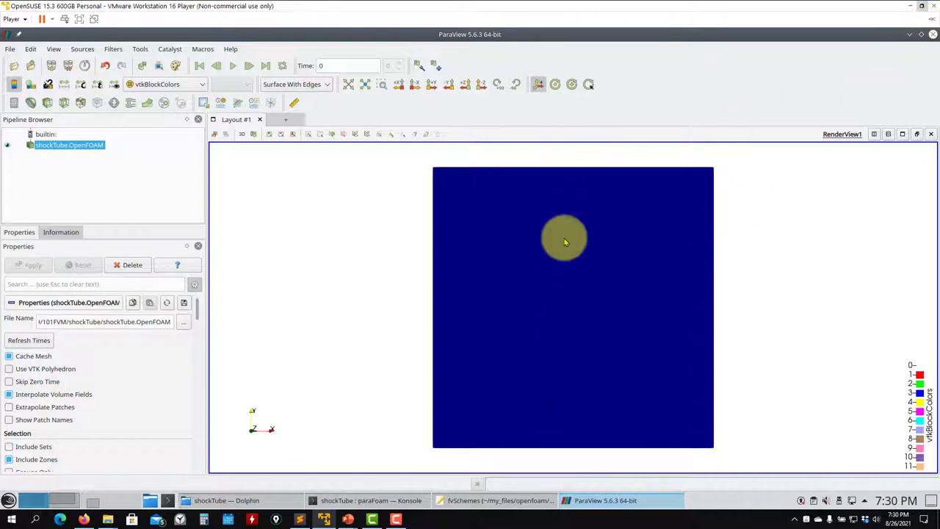
click(933, 35)
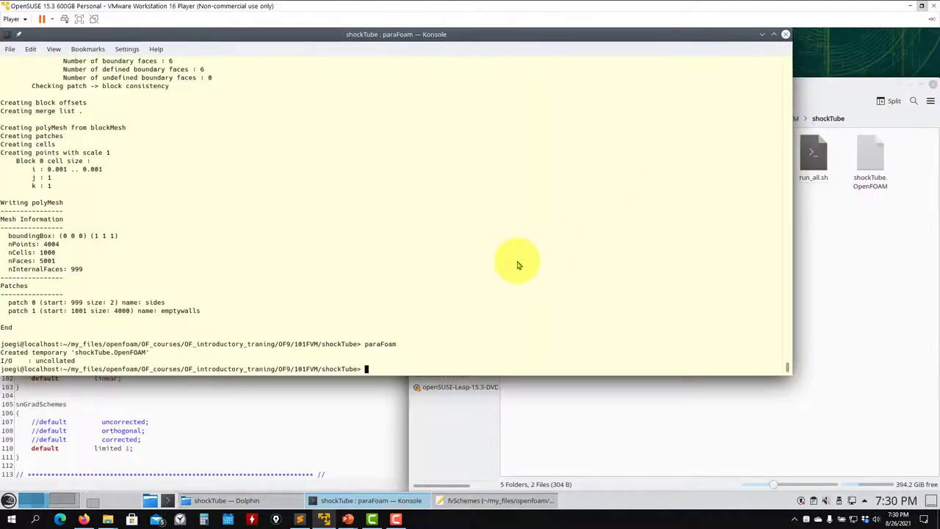
click(818, 309)
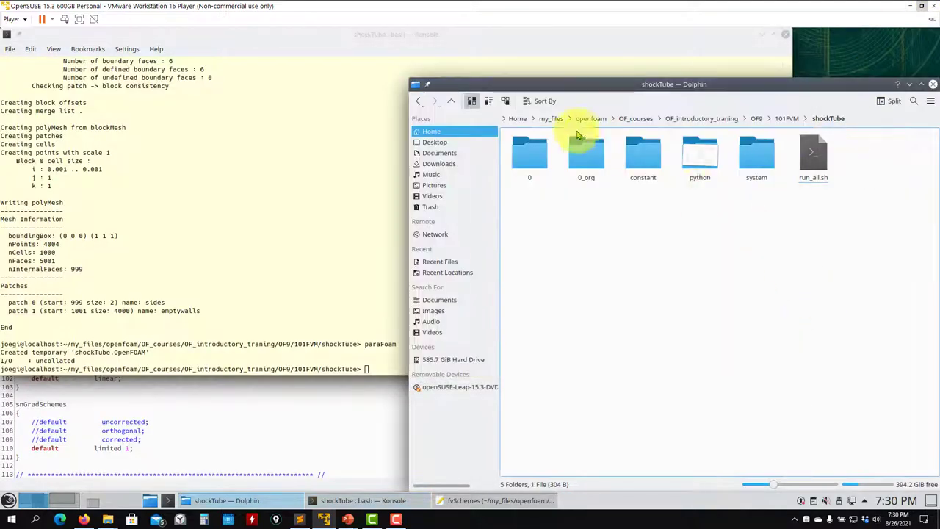
- Open constant/thermophysicalProperties in Kate
double_click(649, 161)
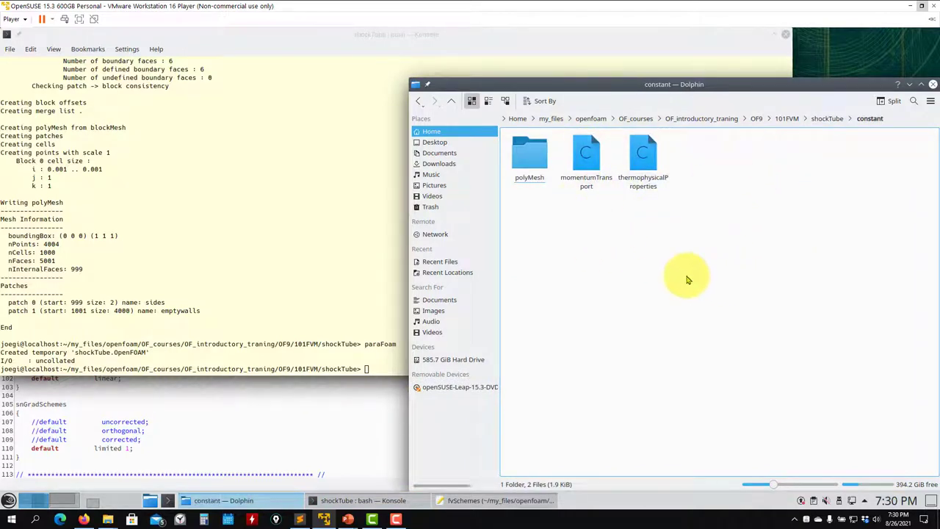
drag(644, 158, 195, 418)
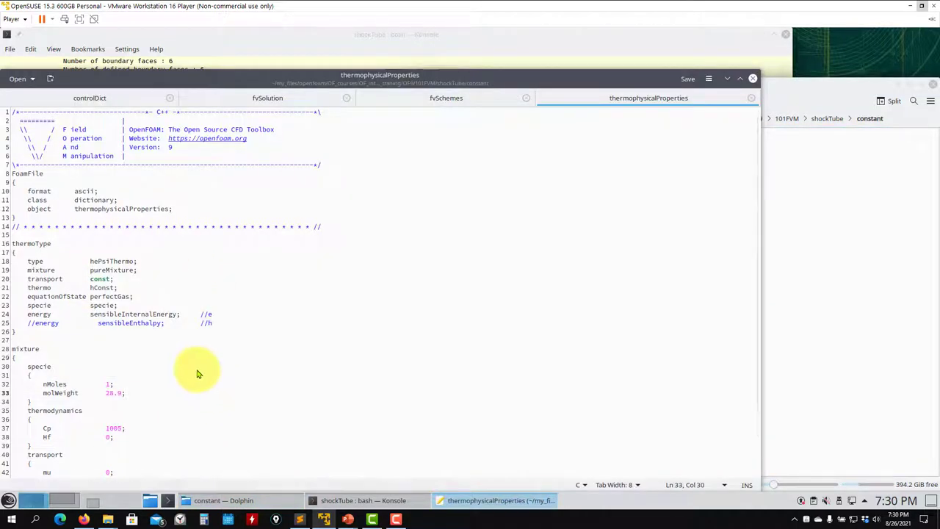
scroll(197, 373, down, 2)
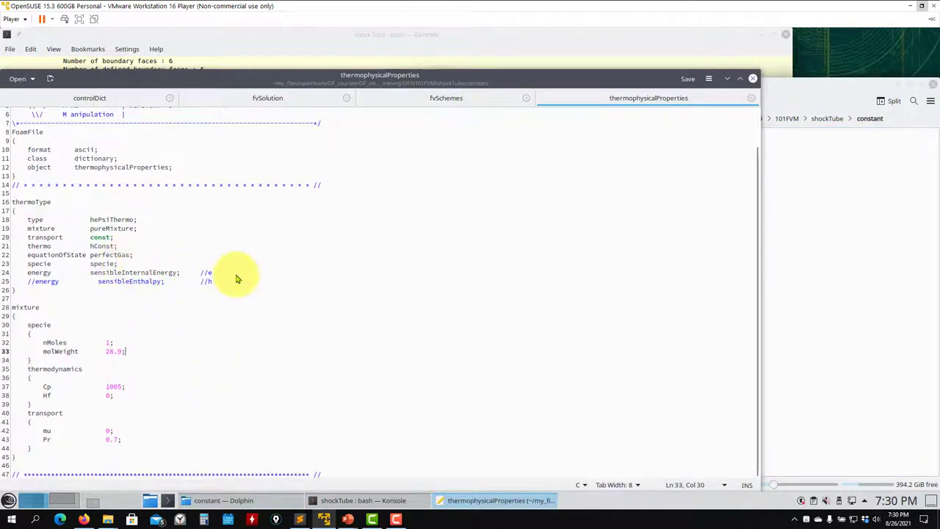
- Highlight the energy, perfectGas, mu, Pr, Cp 1005 and Hf entries in thermophysicalProperties
drag(211, 273, 47, 275)
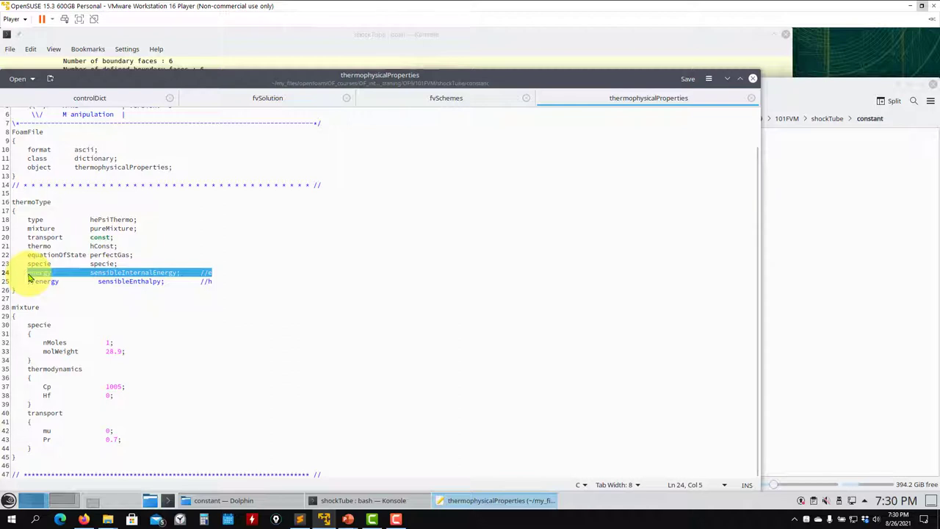
double_click(114, 256)
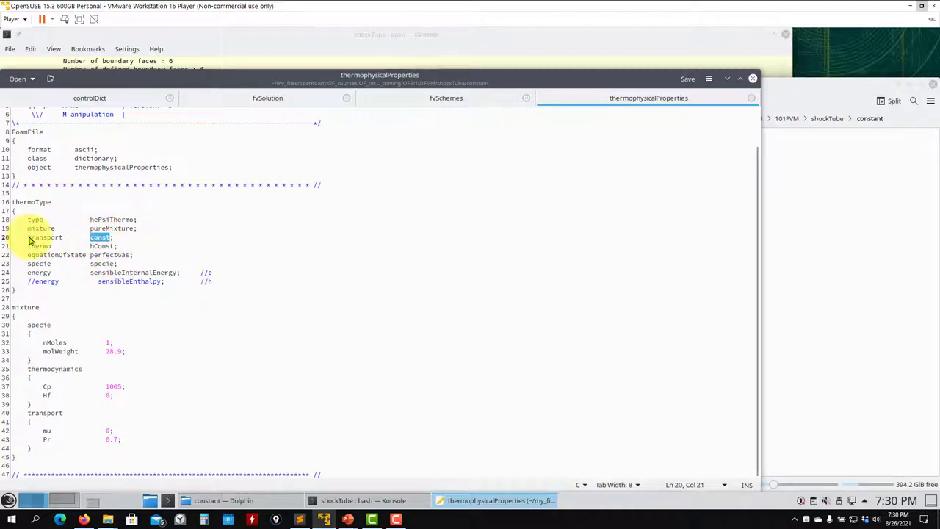
drag(118, 432, 41, 430)
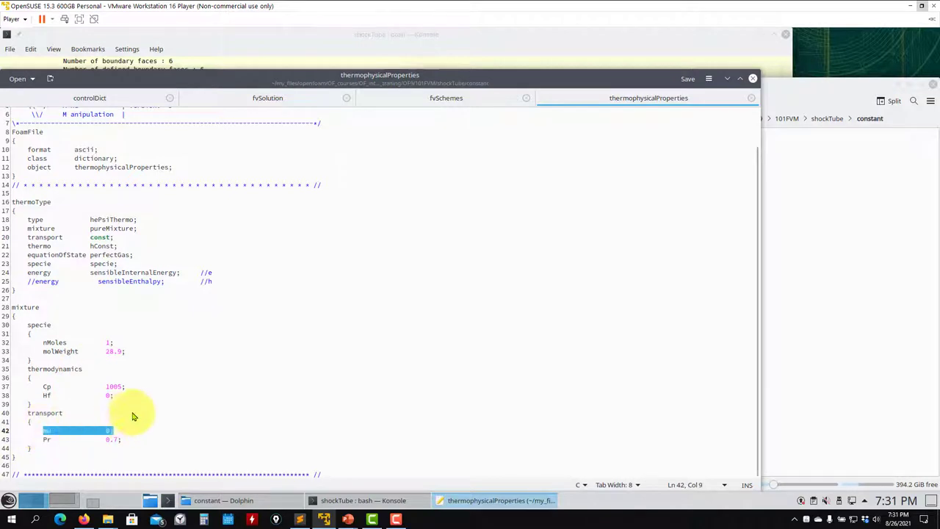
drag(130, 441, 49, 440)
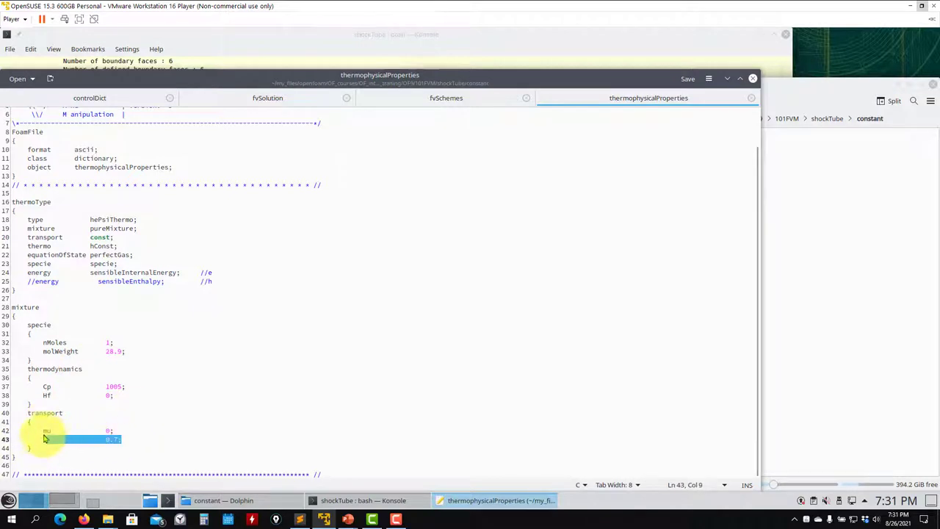
click(108, 387)
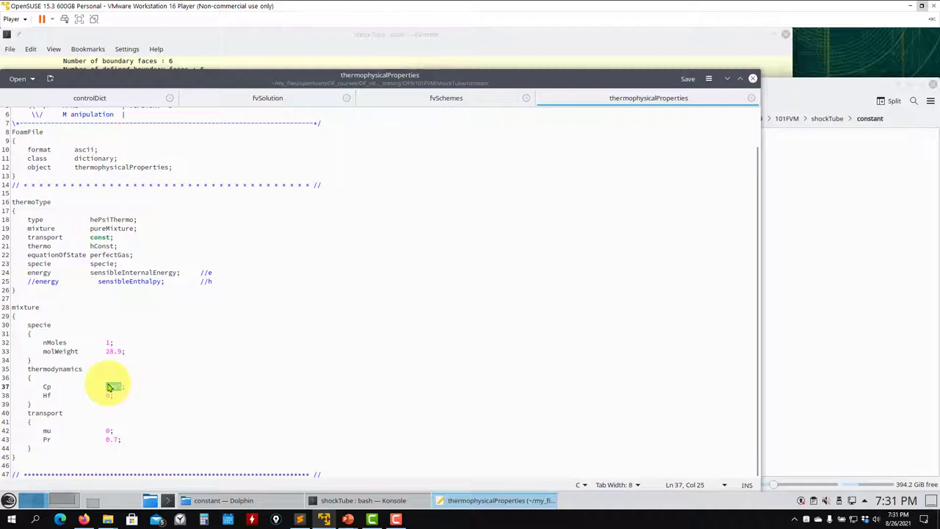
drag(116, 400, 41, 396)
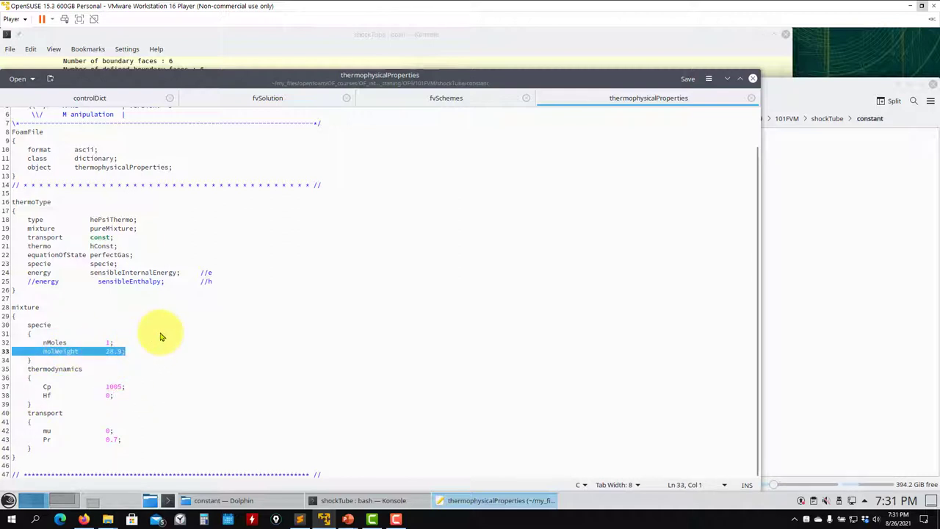
click(808, 220)
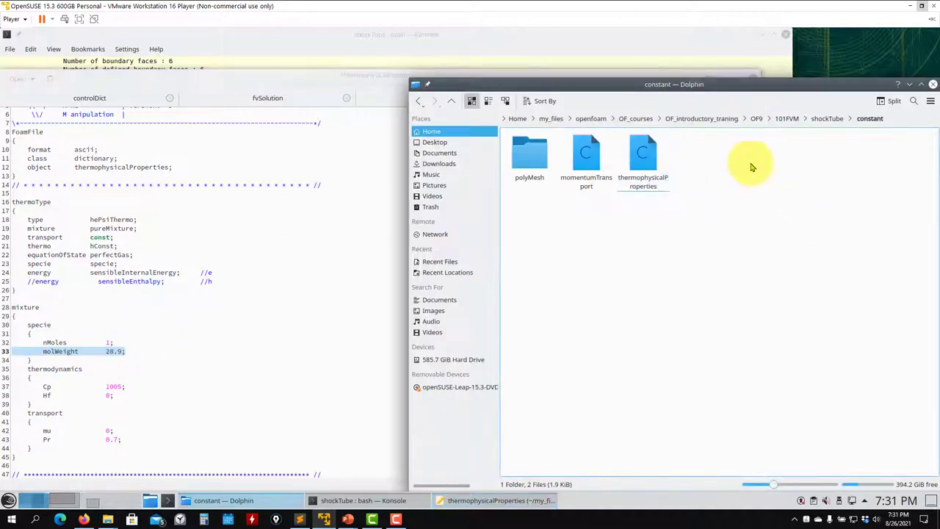
- Open the 0_org p, T and U files in Kate, then close all three
click(827, 119)
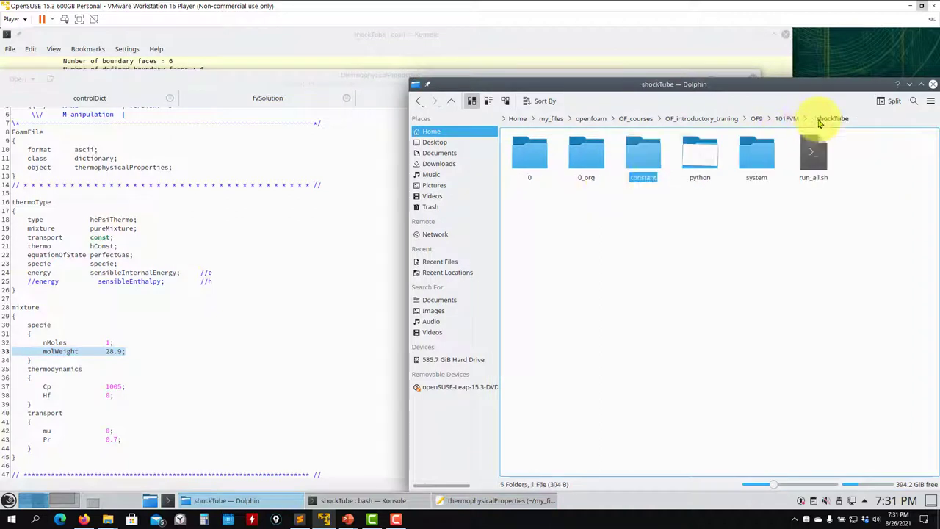
double_click(588, 172)
drag(730, 214, 219, 252)
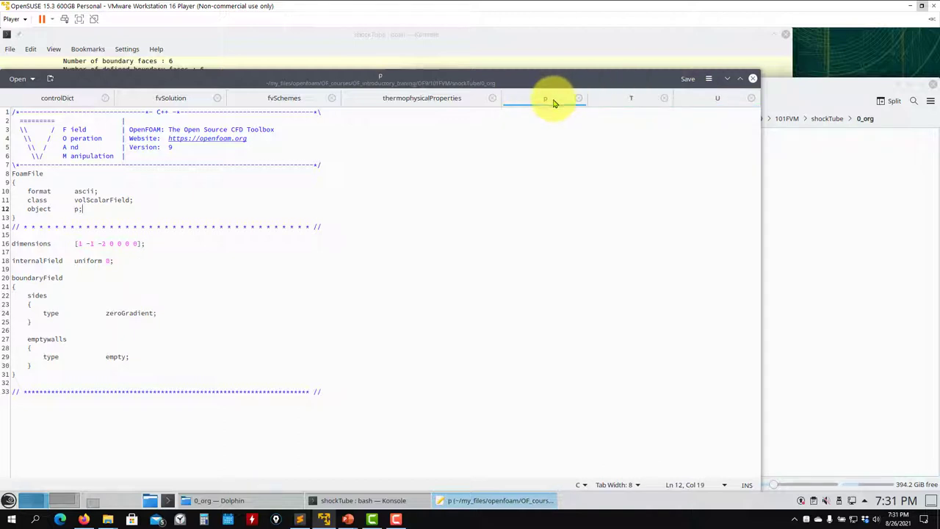
click(751, 98)
click(749, 99)
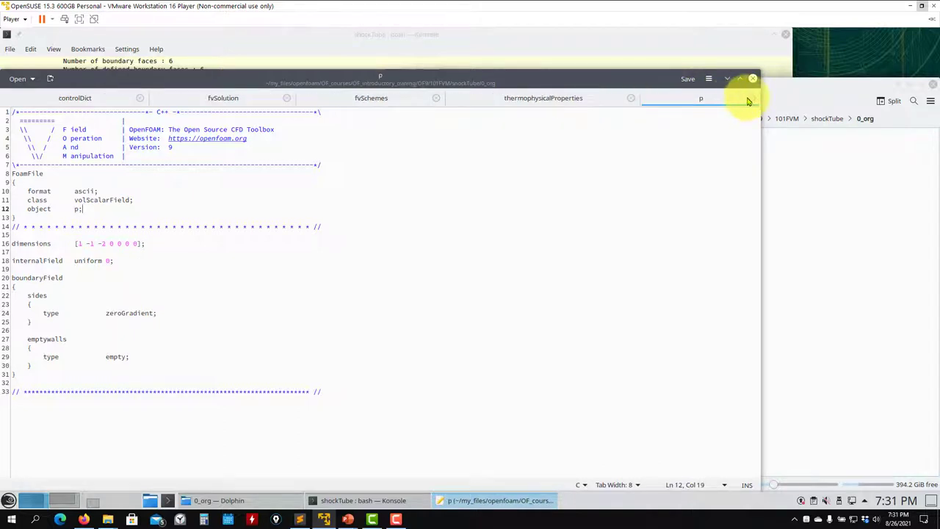
click(832, 215)
click(276, 244)
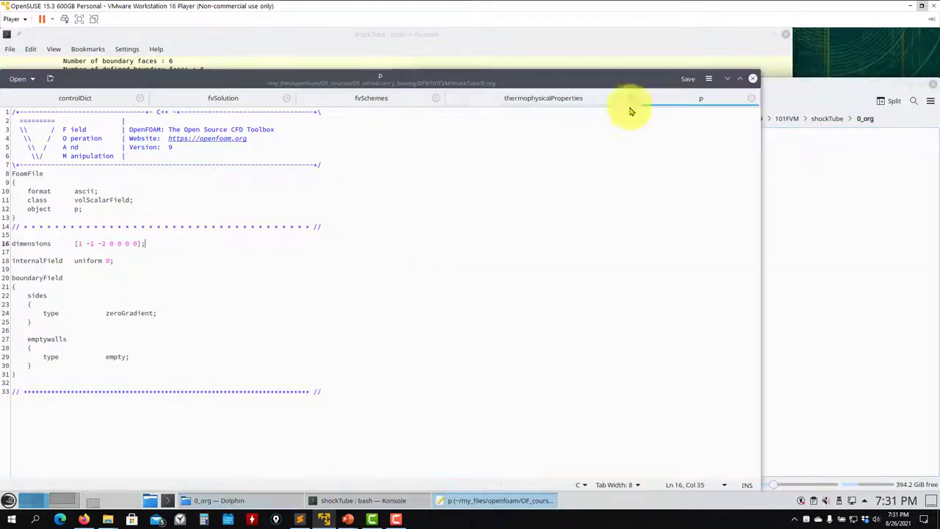
click(750, 103)
- Open run_all.sh from the shockTube folder in Kate
click(822, 204)
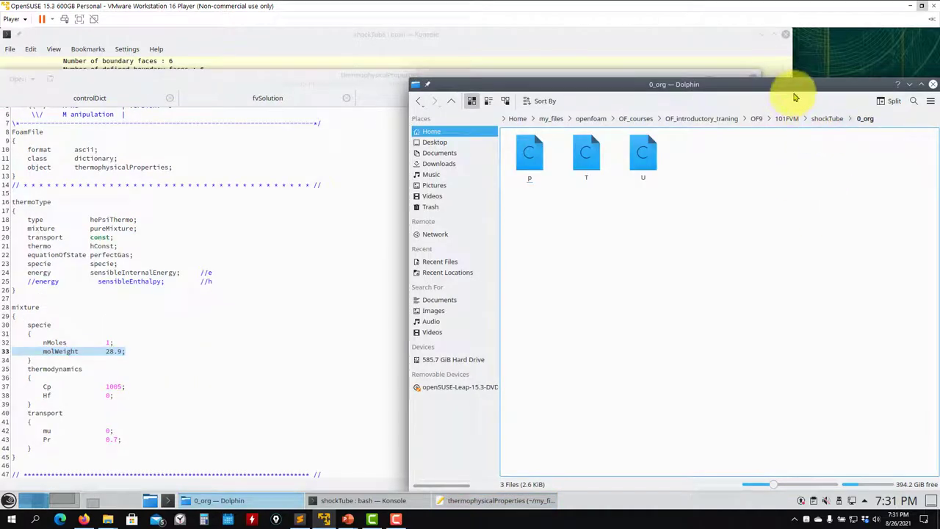
click(811, 121)
click(813, 158)
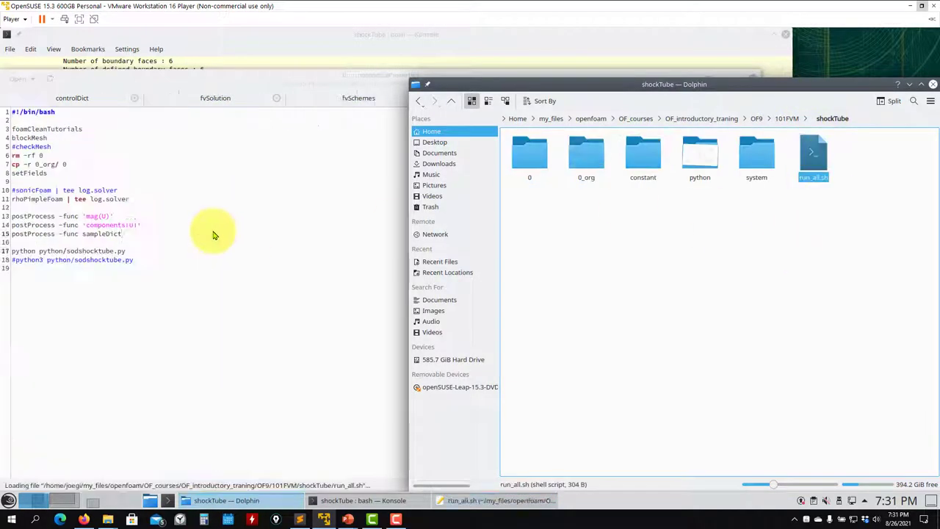
double_click(34, 174)
mouse_move(347, 517)
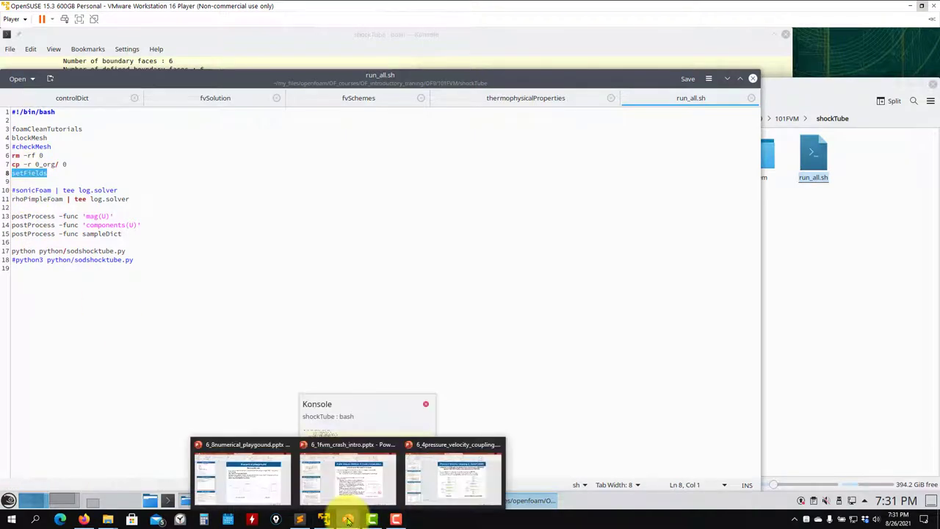
click(260, 487)
scroll(379, 351, up, 5)
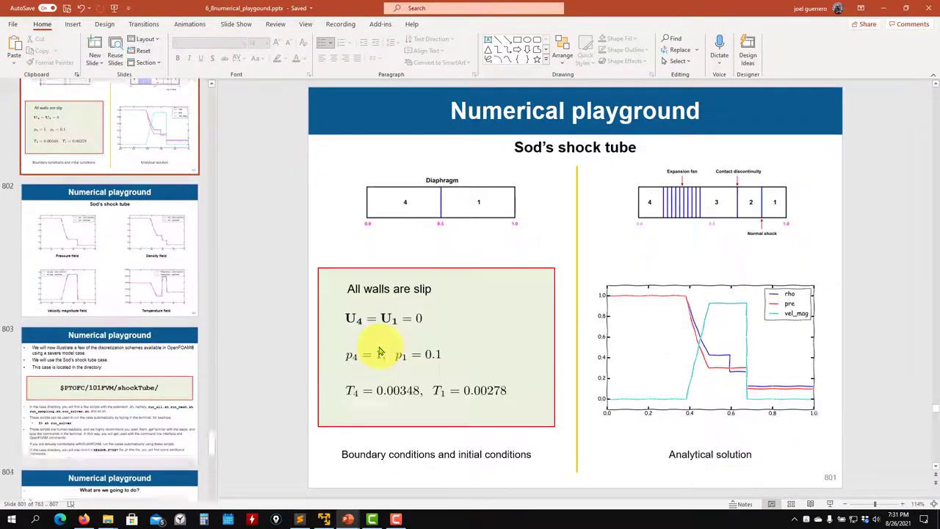
click(883, 8)
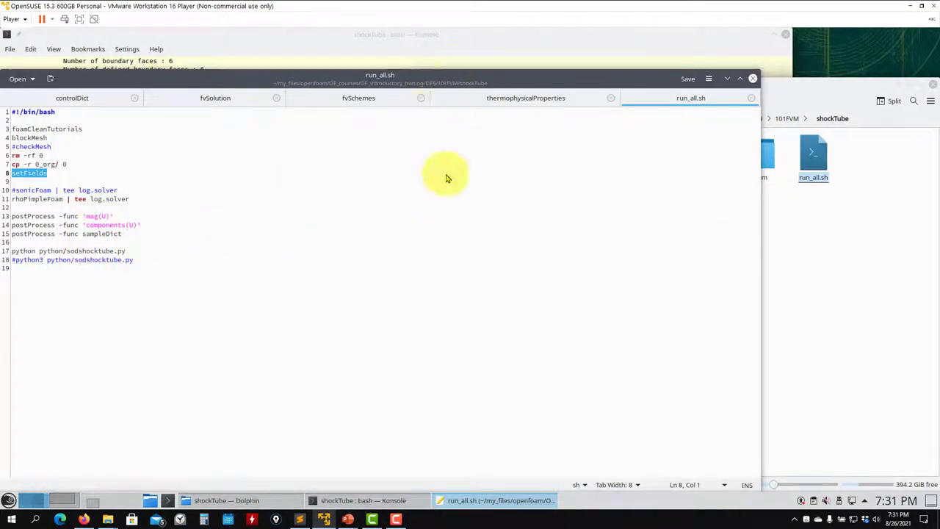
click(824, 257)
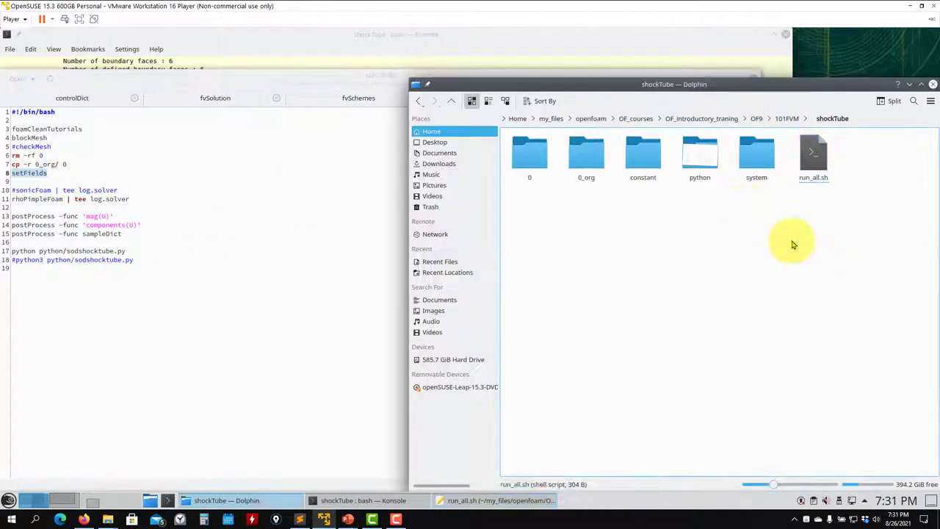
- Load the system files controlDict, fvSchemes and fvSolution into Kate
click(734, 163)
drag(595, 158, 143, 243)
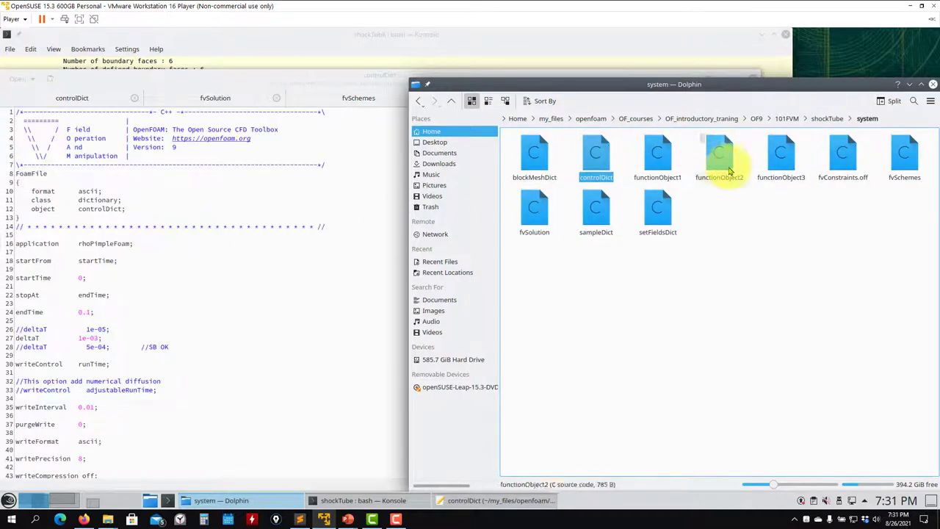
drag(902, 160, 275, 270)
drag(534, 209, 279, 238)
click(279, 238)
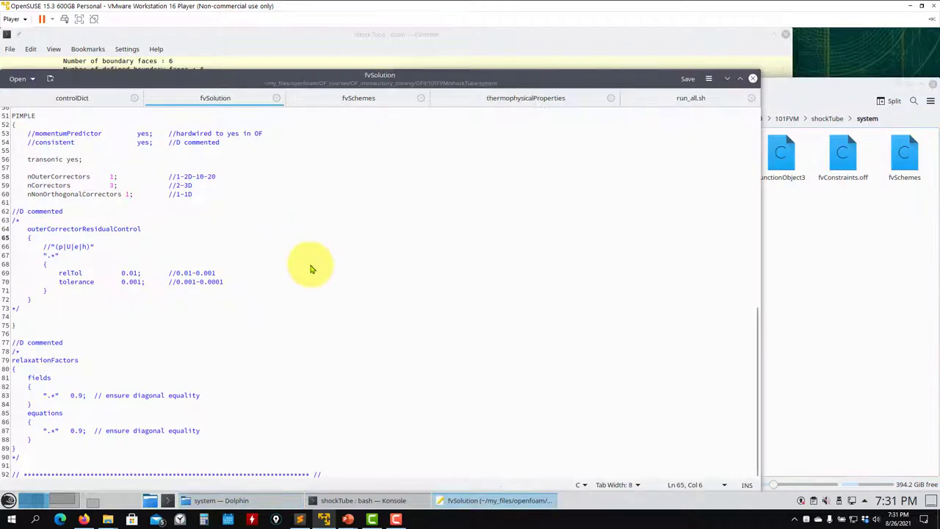
click(817, 259)
click(244, 180)
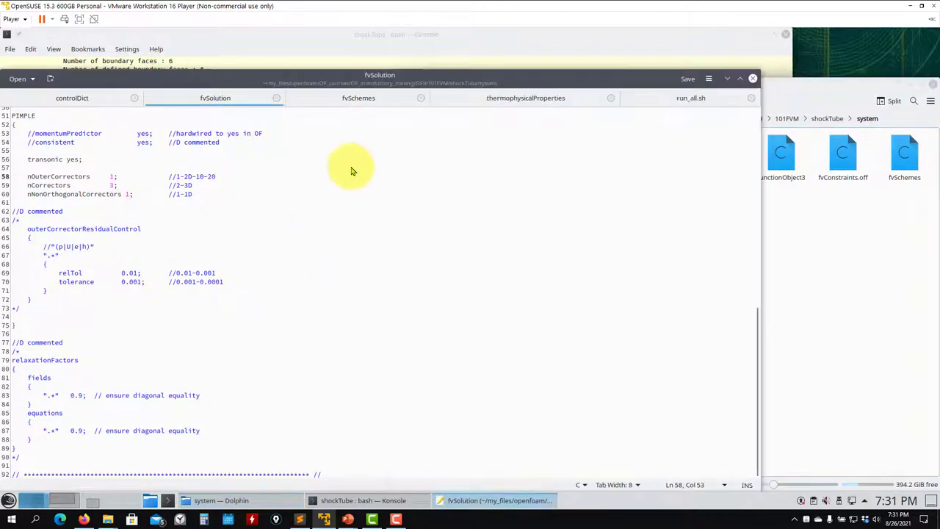
- Close thermophysicalProperties and scroll through the fvSolution settings
scroll(352, 168, up, 15)
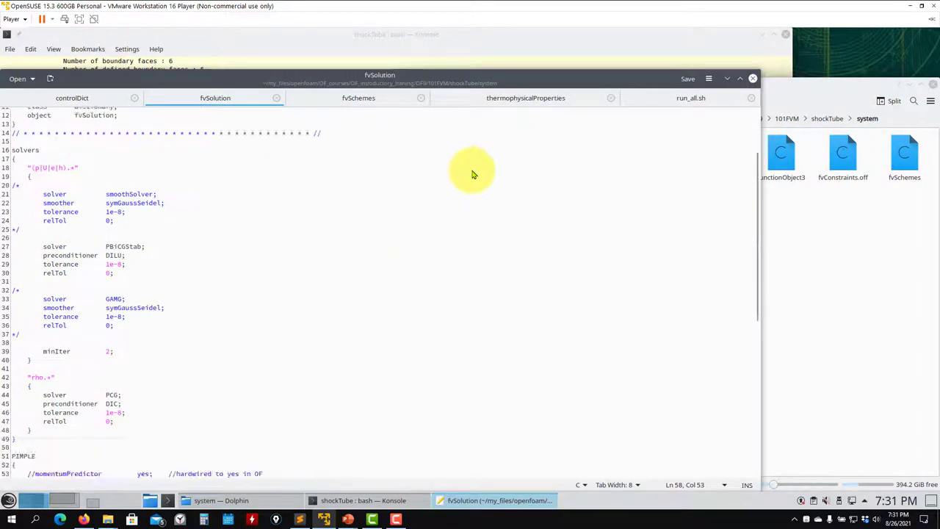
click(610, 100)
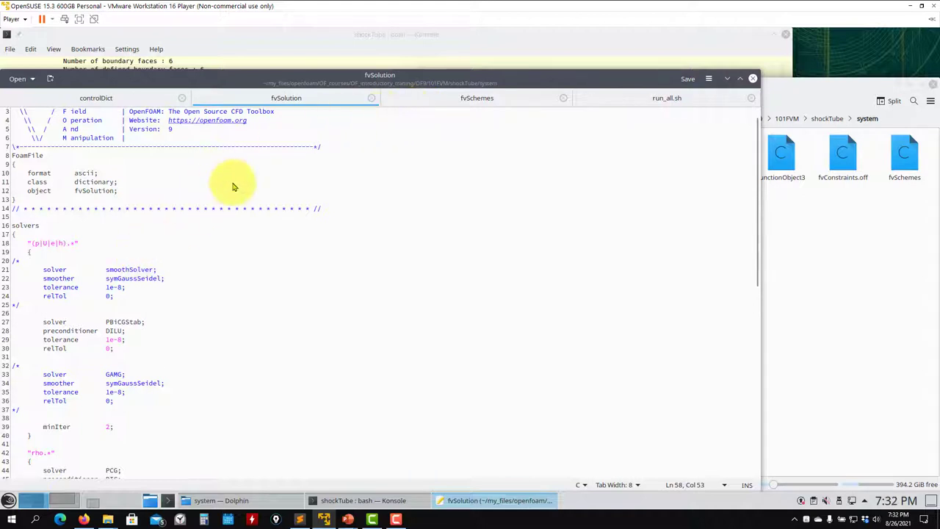
scroll(124, 252, down, 2)
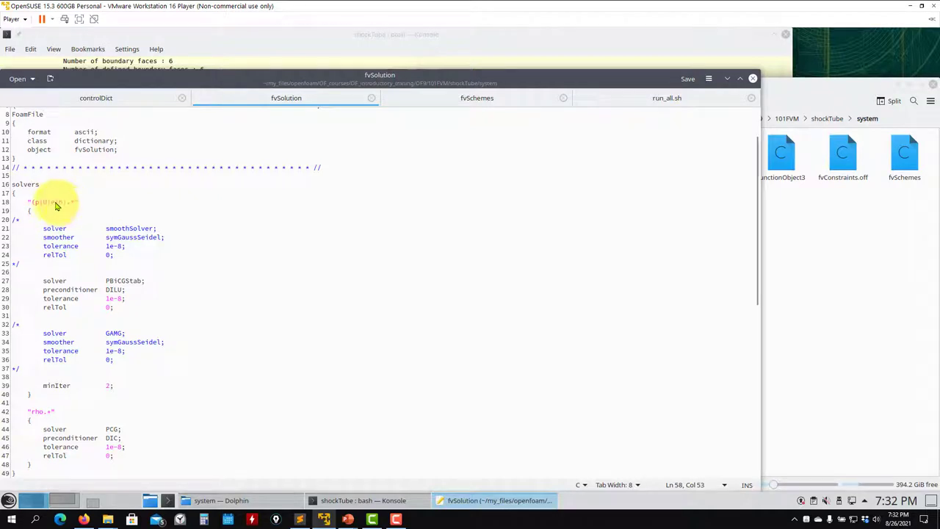
scroll(58, 213, down, 5)
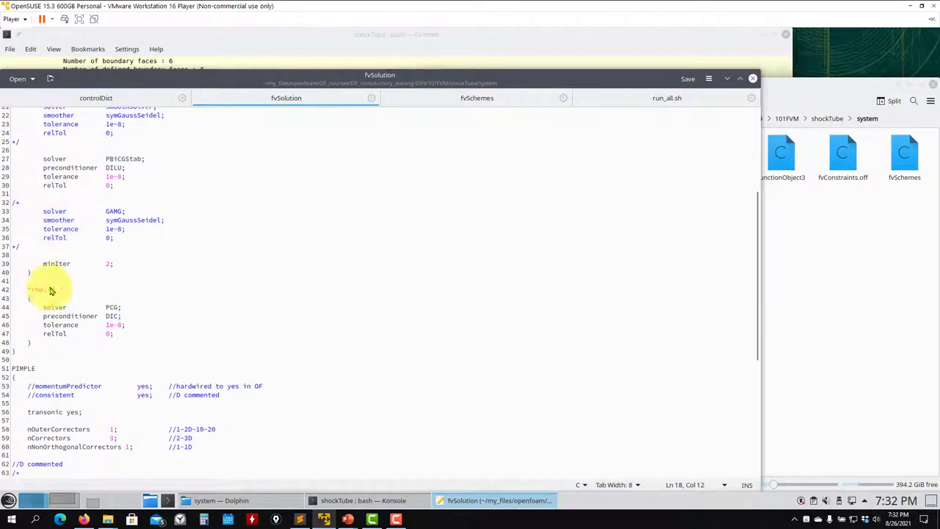
scroll(50, 298, down, 4)
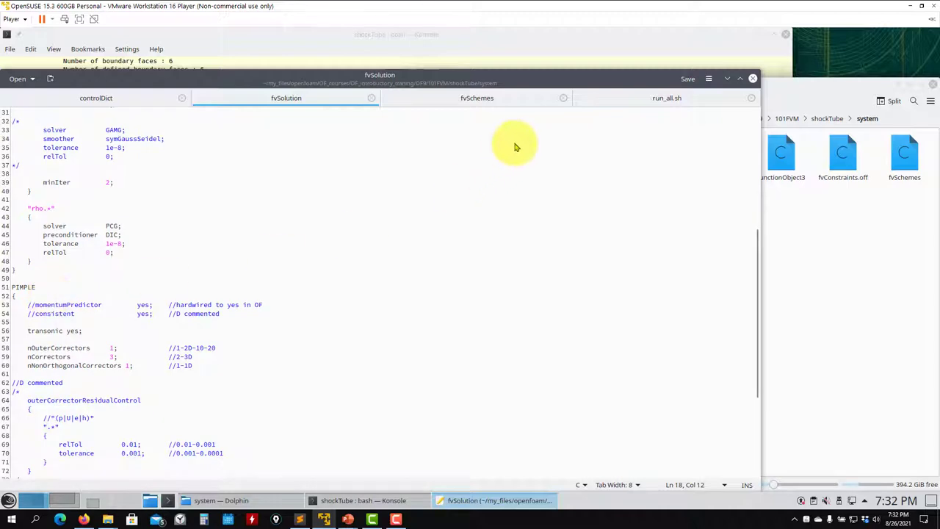
click(491, 101)
- Point out the div(phi,U) linearUpwind entry and the alternative schemes on lines 43–61
scroll(227, 286, up, 15)
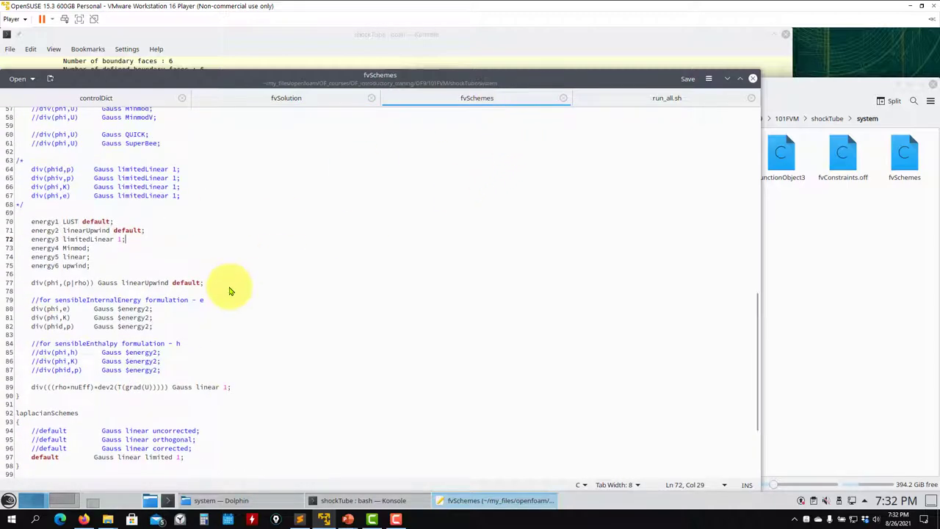
scroll(177, 205, up, 6)
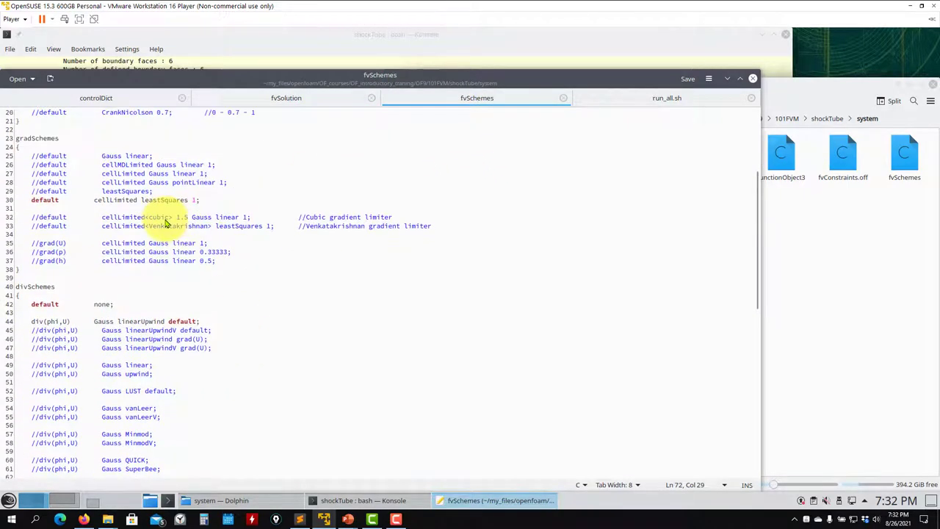
scroll(102, 268, down, 5)
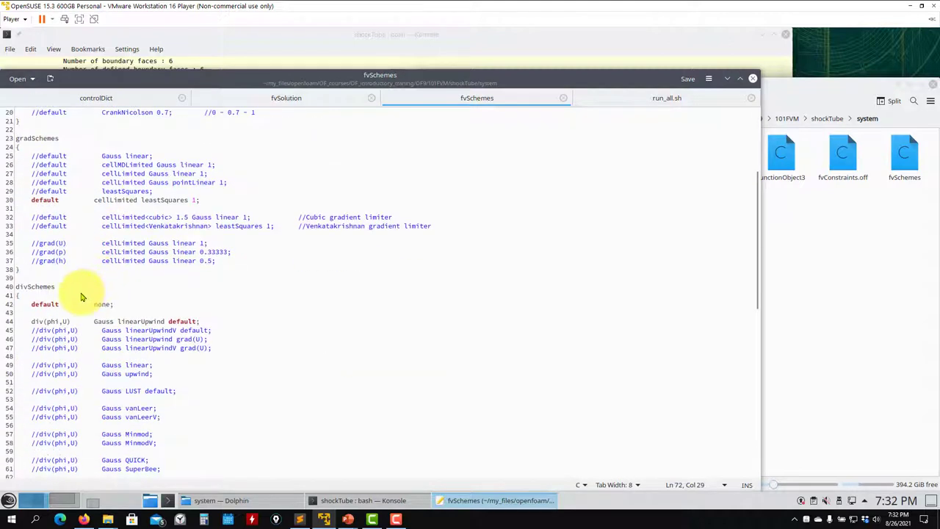
drag(33, 326, 209, 326)
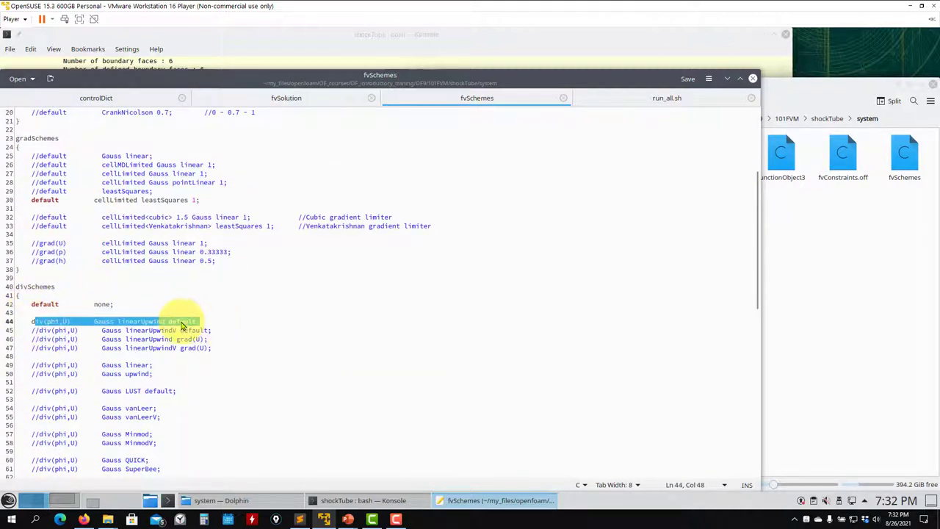
click(179, 321)
scroll(103, 321, down, 5)
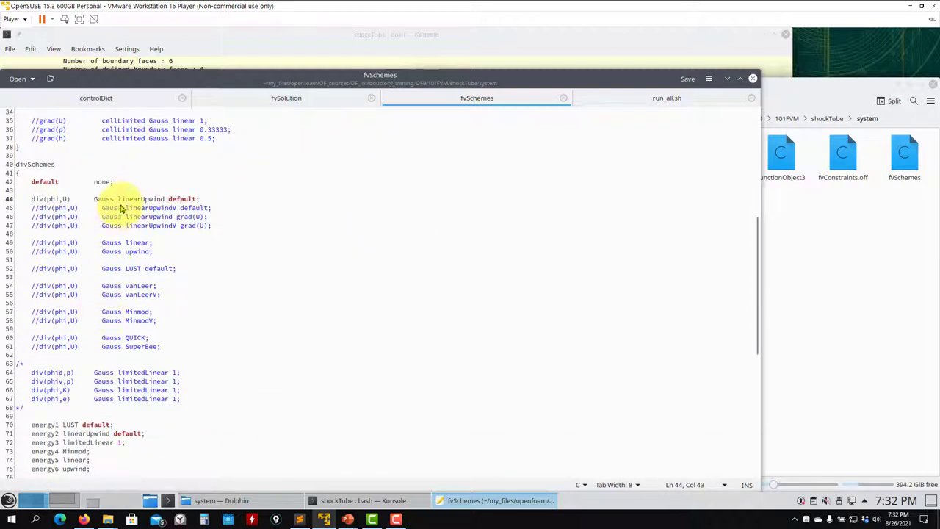
drag(171, 353, 41, 190)
- Point out the energy divergence terms on lines 80–82 and the energy2 linearUpwind default
scroll(134, 389, down, 5)
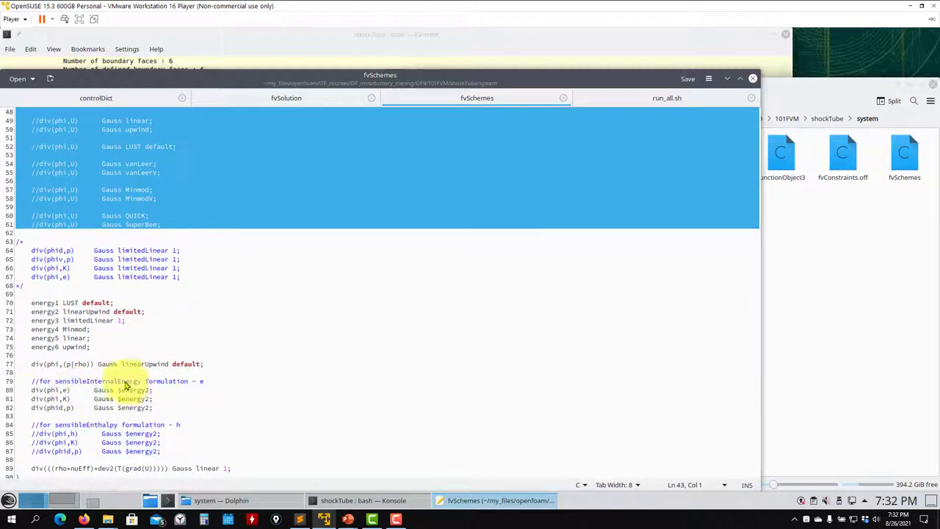
click(68, 401)
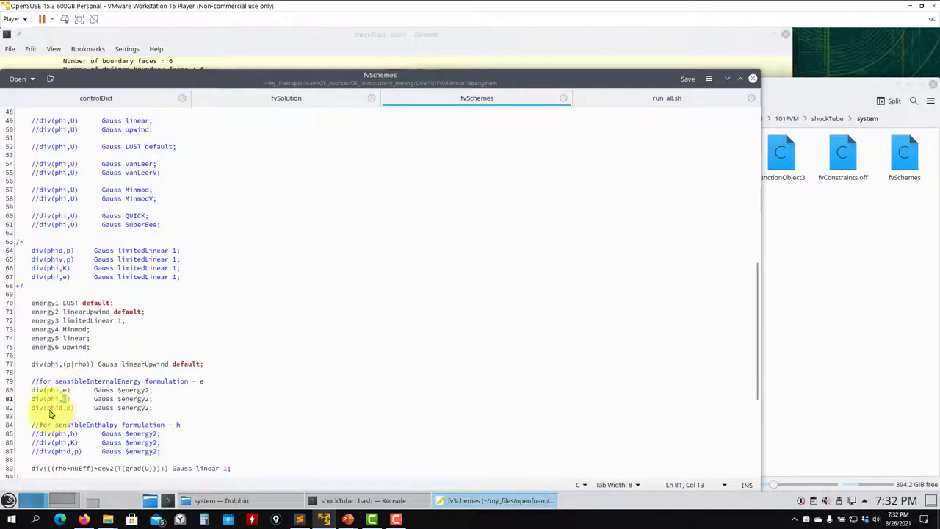
drag(152, 408, 18, 396)
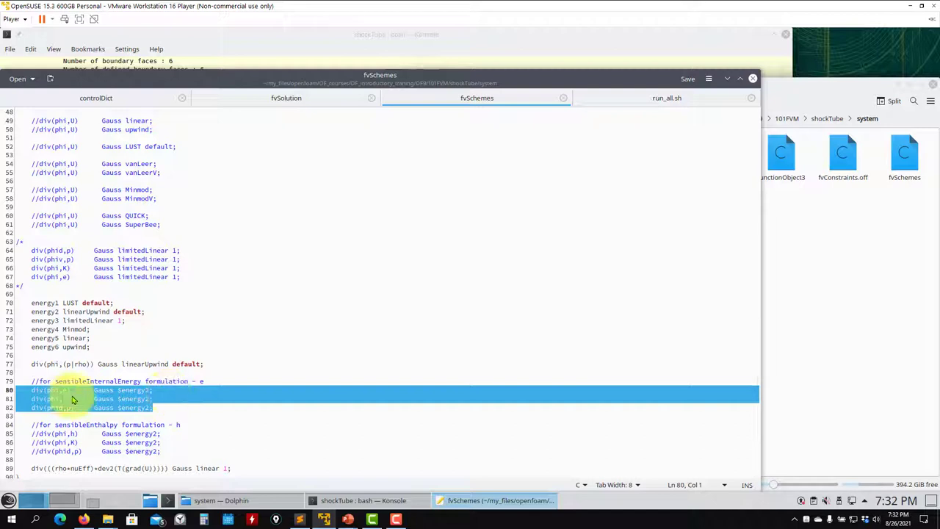
click(138, 401)
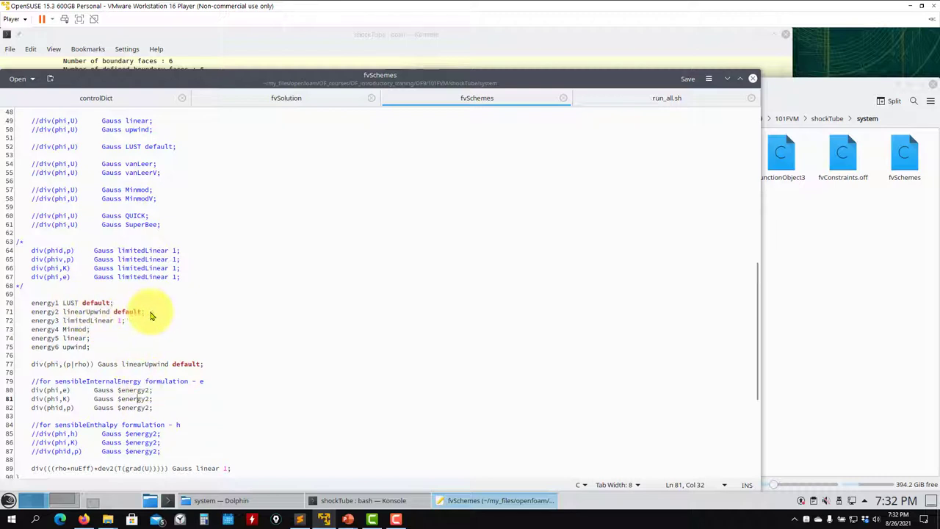
drag(147, 313, 72, 317)
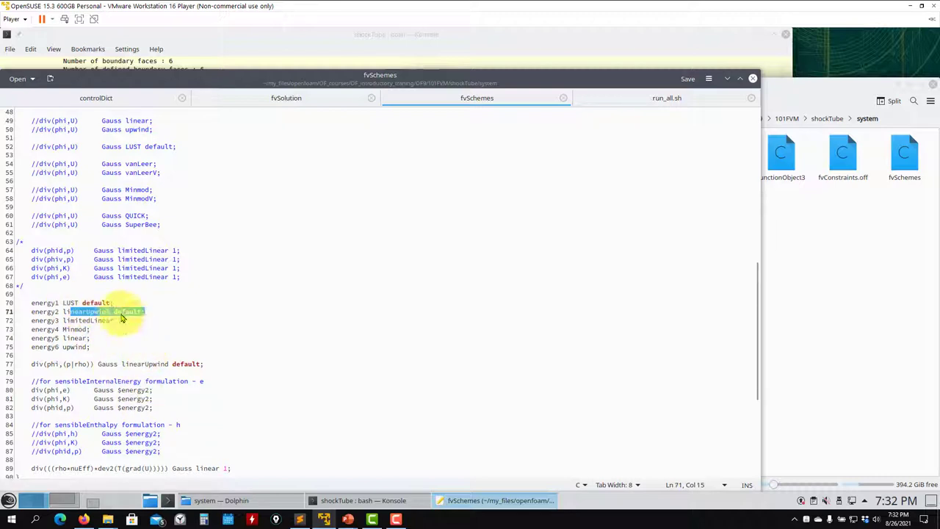
scroll(156, 404, down, 8)
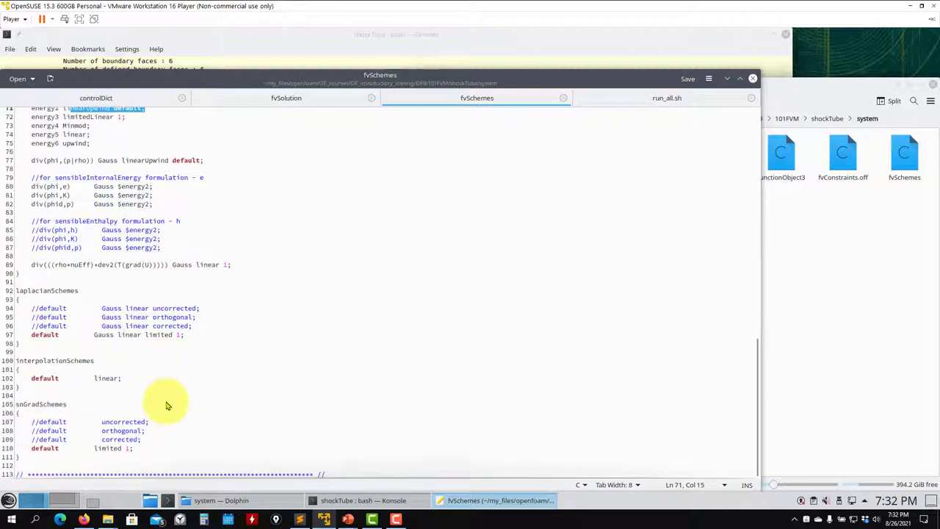
drag(184, 335, 11, 335)
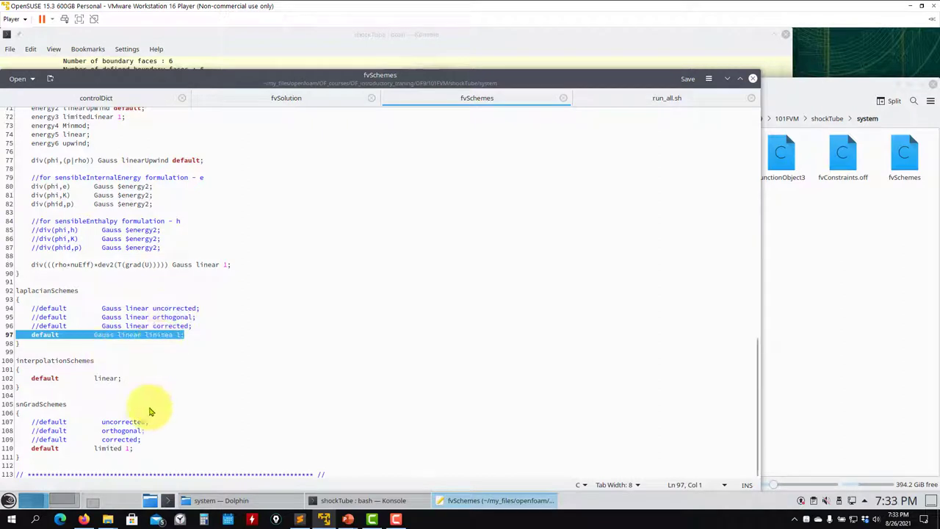
click(319, 98)
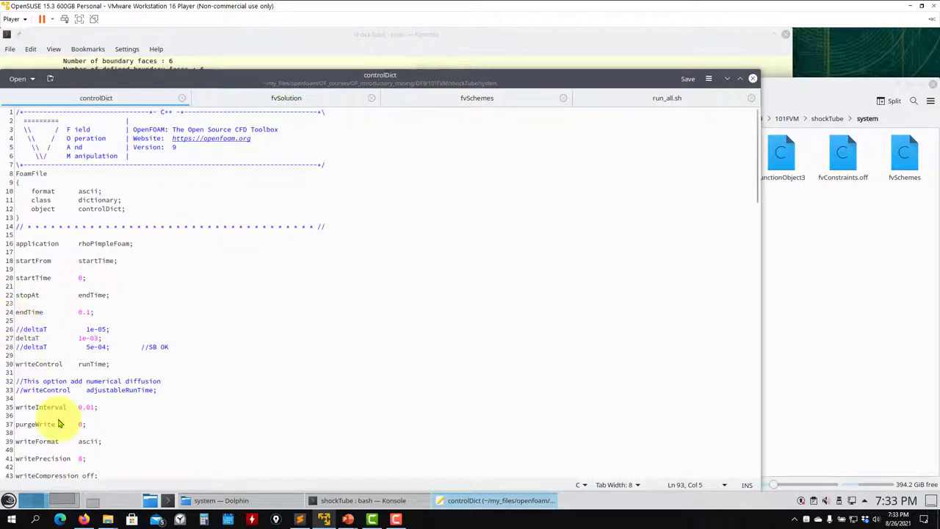
- In fvSolution's PIMPLE block, highlight transonic yes and the commented momentumPredictor and consistent lines
scroll(61, 420, down, 9)
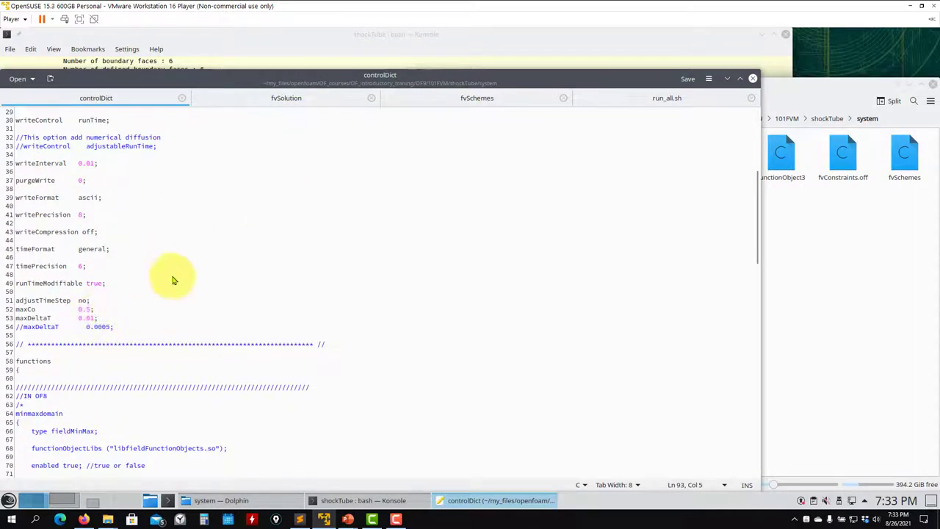
click(292, 98)
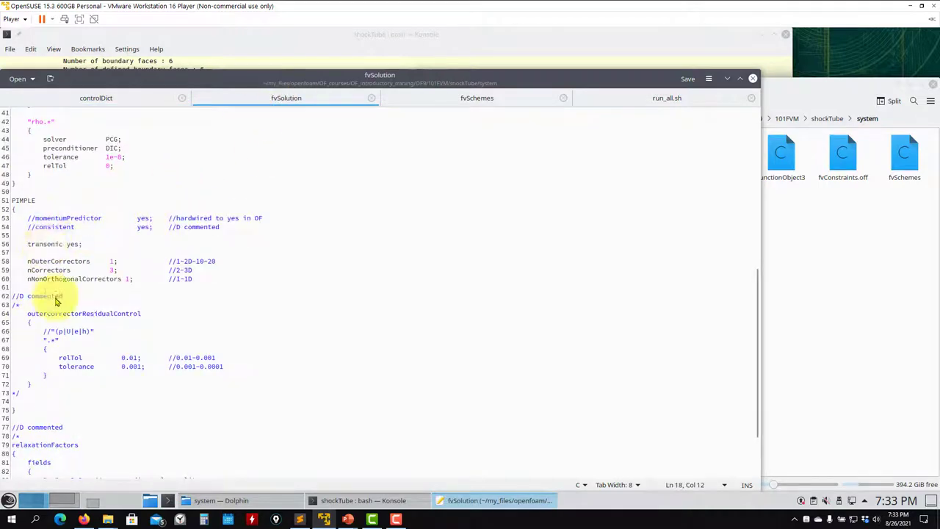
scroll(52, 297, down, 3)
scroll(64, 298, up, 5)
scroll(73, 301, down, 5)
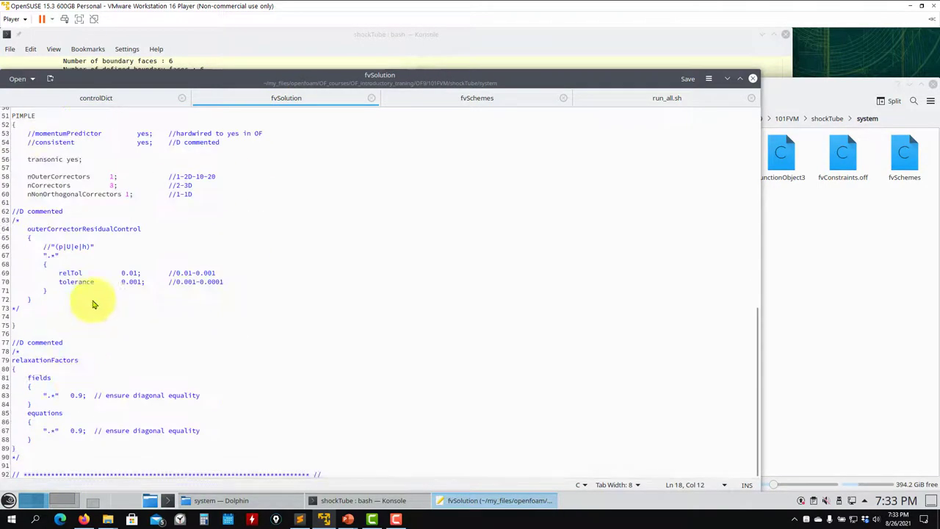
scroll(88, 360, up, 13)
scroll(103, 345, up, 4)
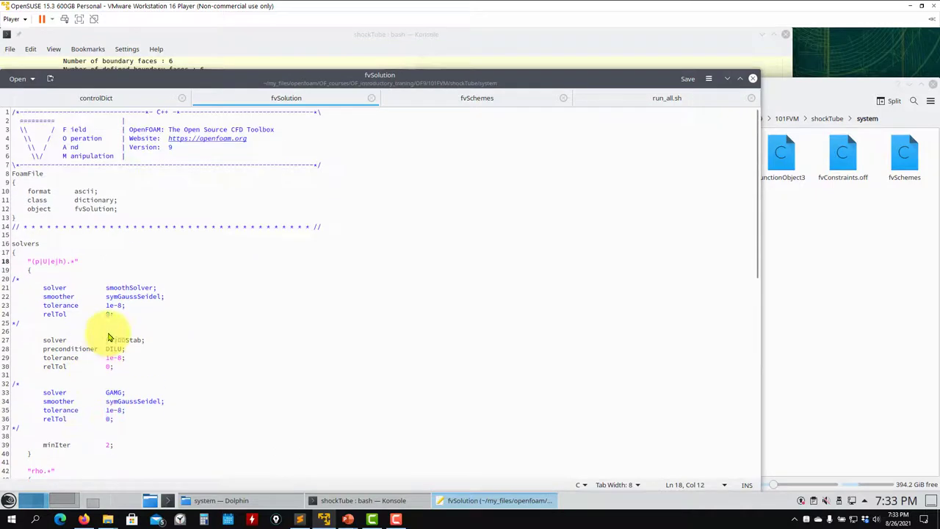
scroll(118, 338, down, 14)
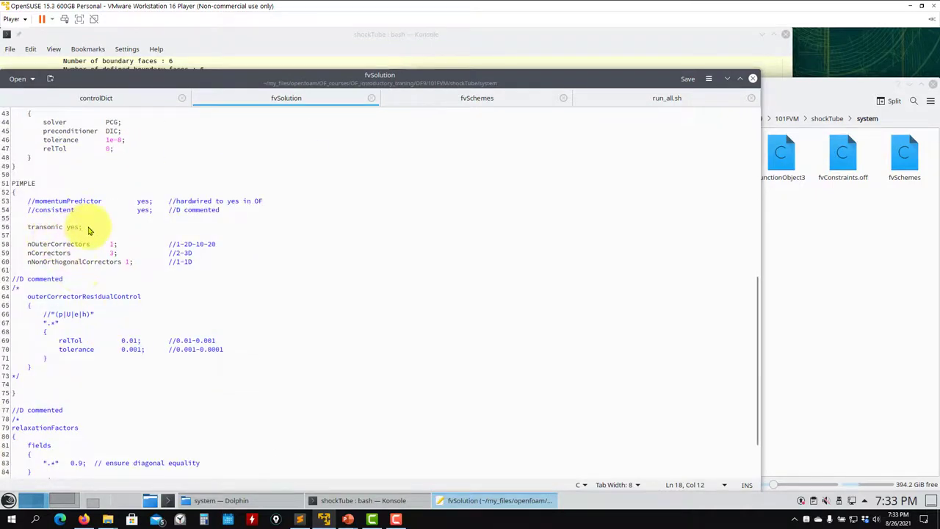
drag(92, 227, 24, 233)
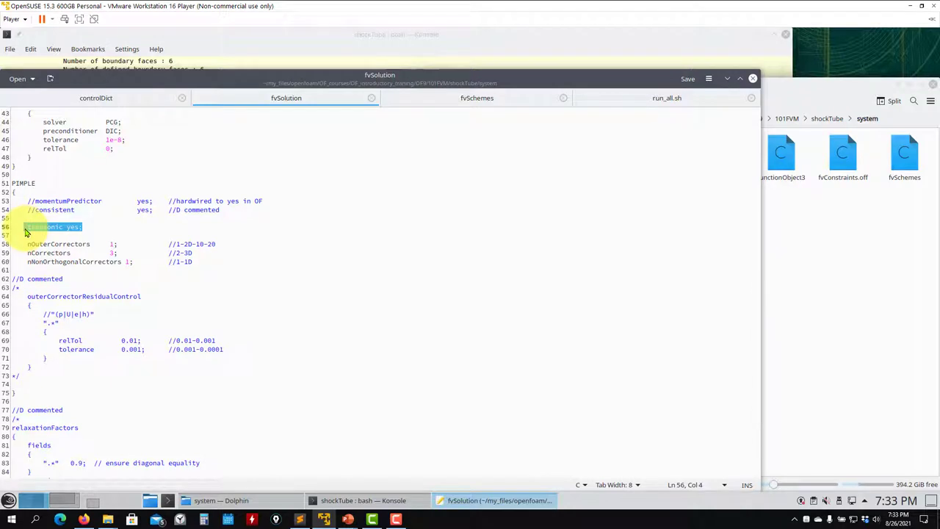
click(40, 232)
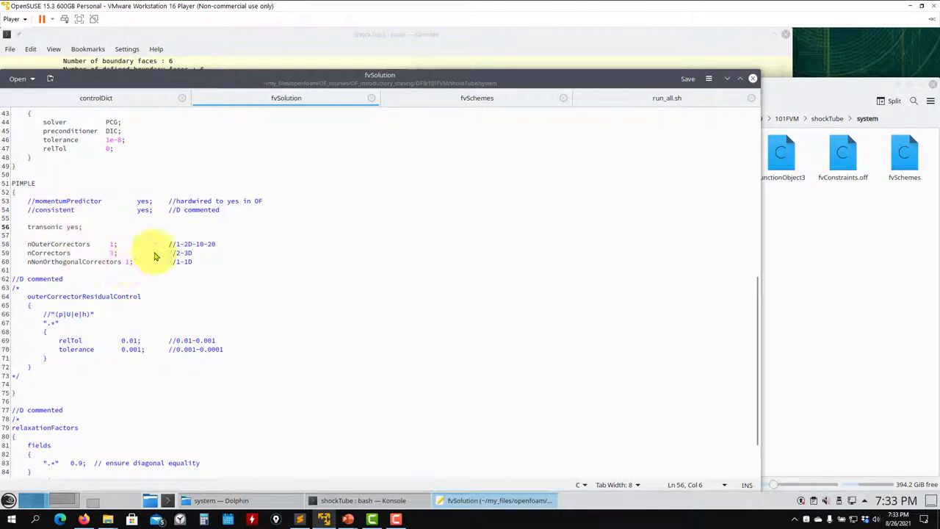
drag(233, 210, 44, 199)
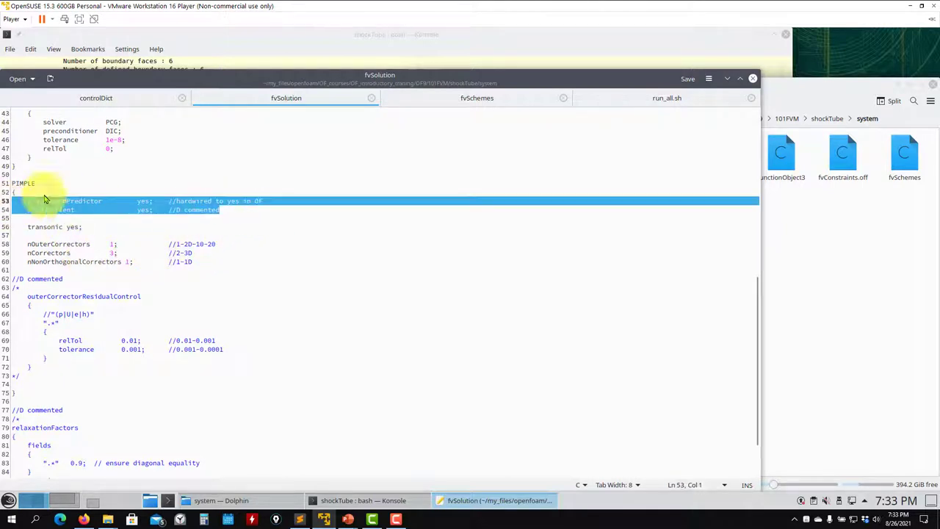
click(393, 38)
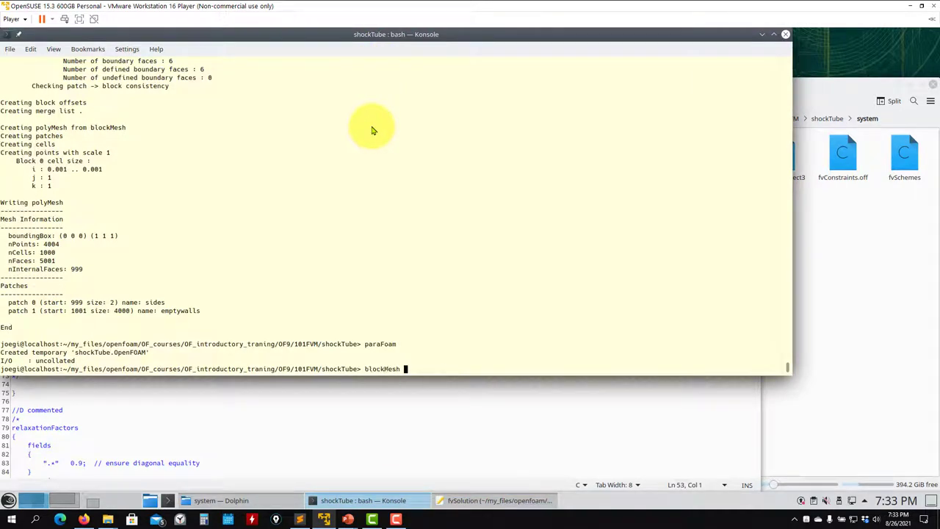
- List the case files, run sh run_all.sh, then view the shockTube folder in Dolphin
text(ls)
key(Return)
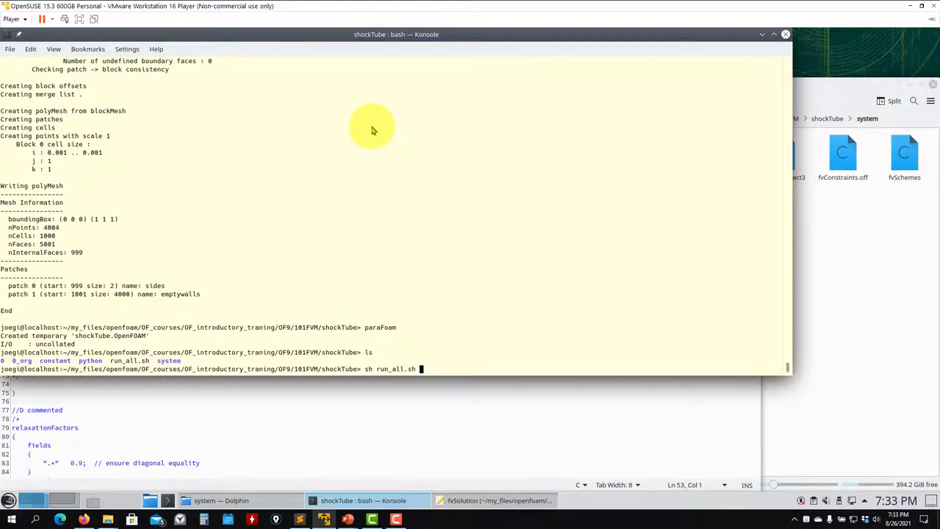
text(sh run_all.sh)
key(Return)
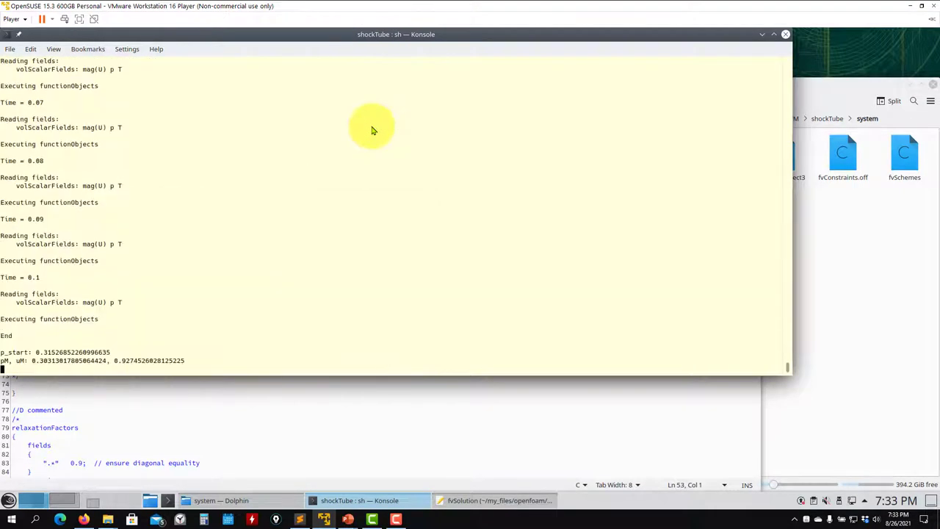
click(882, 212)
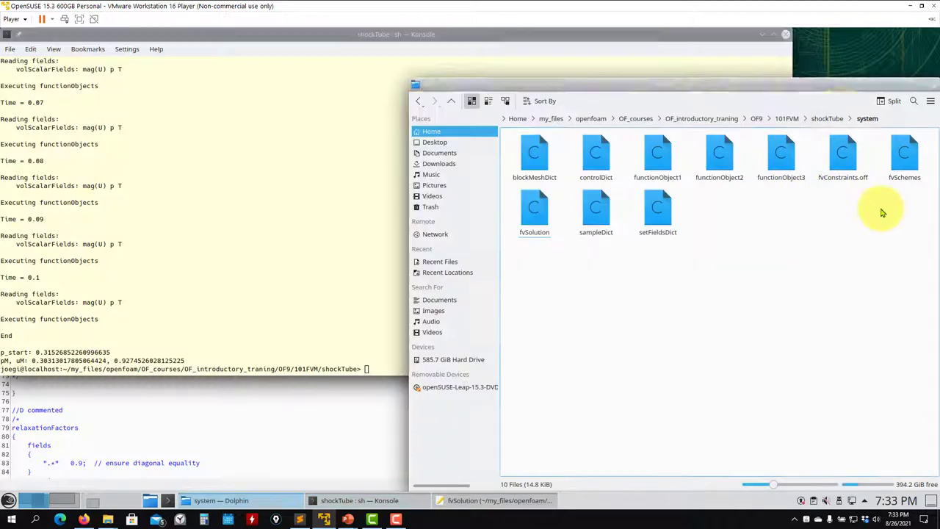
click(833, 119)
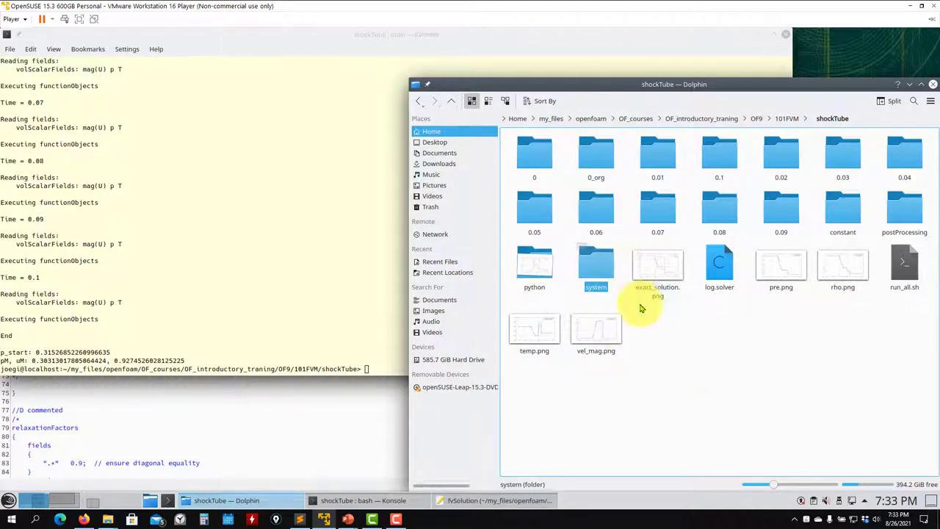
- Move the run_all.sh tab first in Kate, check the python folder, and open temp.png
click(252, 422)
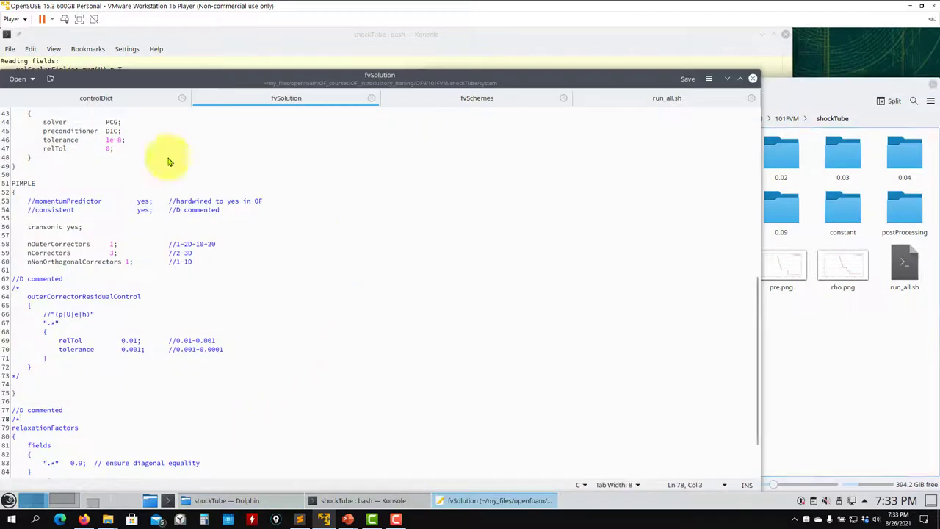
drag(676, 103, 113, 108)
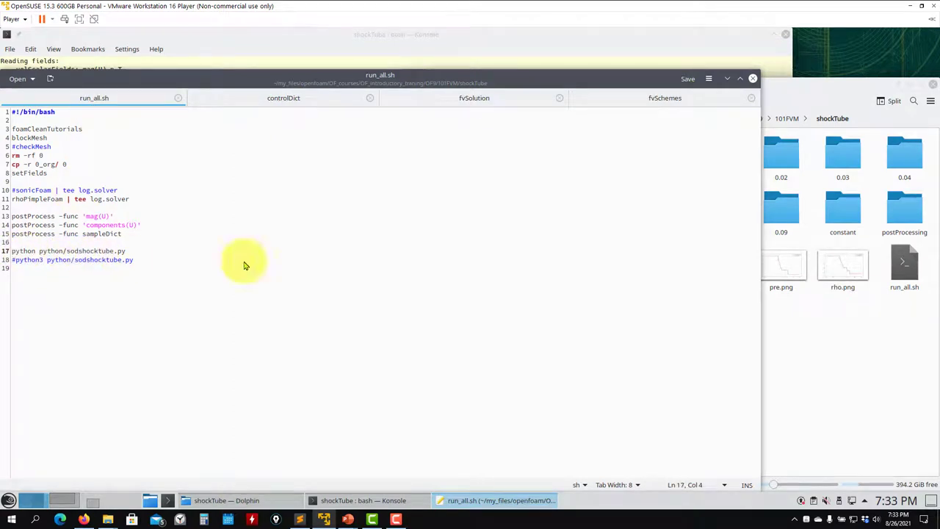
click(852, 328)
click(542, 268)
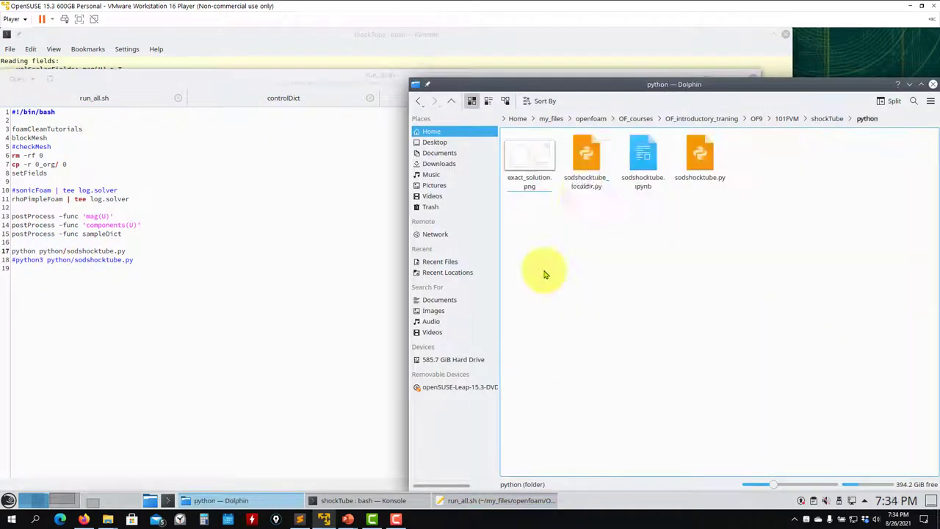
click(453, 104)
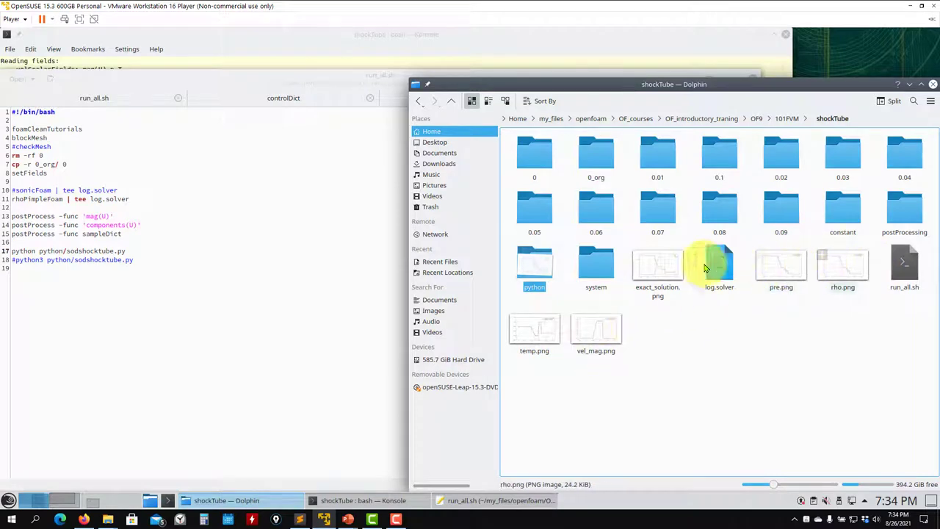
click(544, 344)
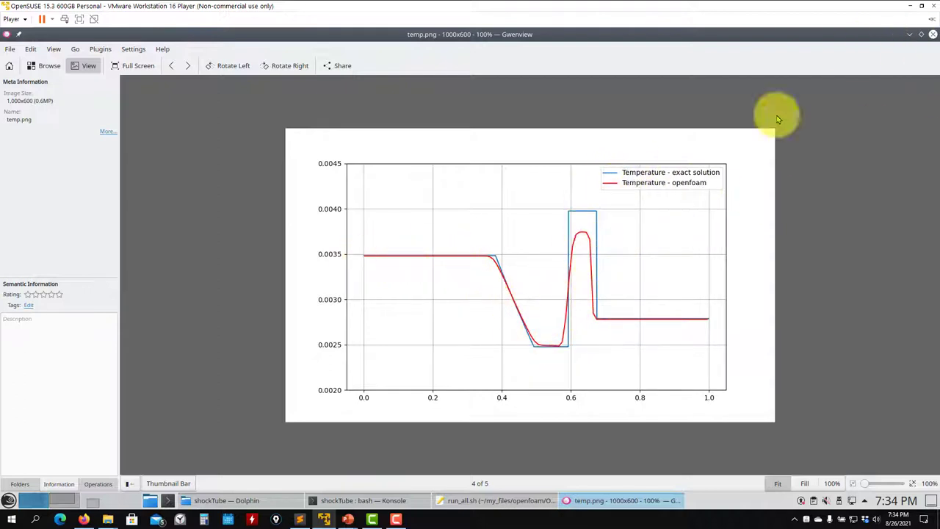
- Check the pressure and density plots against the exact solution, closing each Gwenview window
click(921, 34)
click(725, 316)
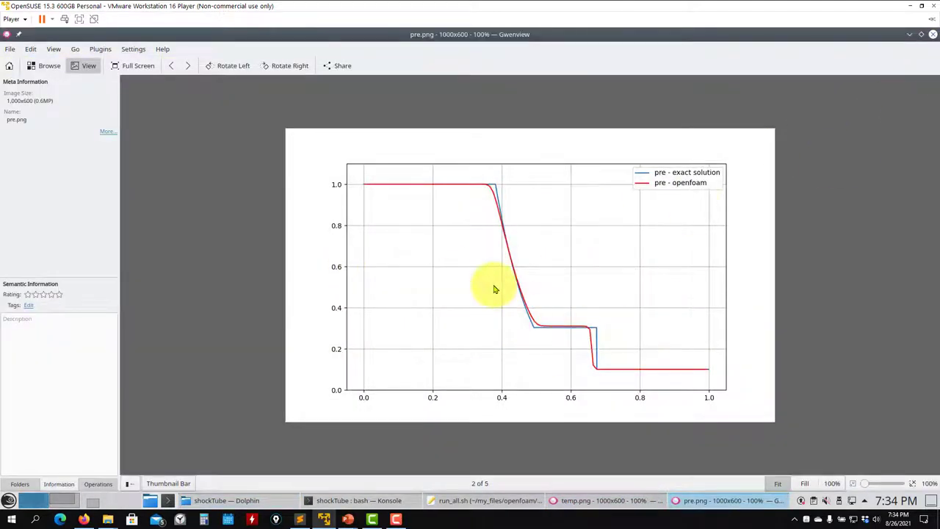
click(932, 35)
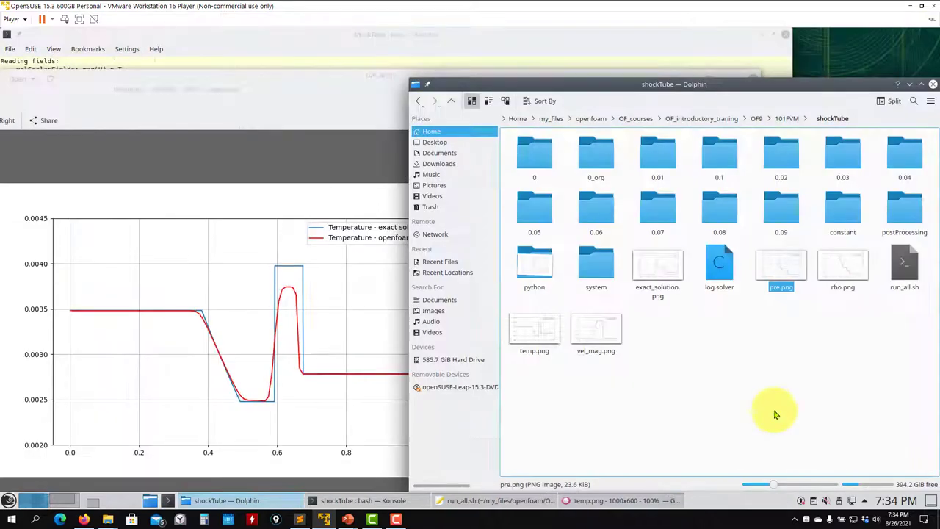
click(846, 283)
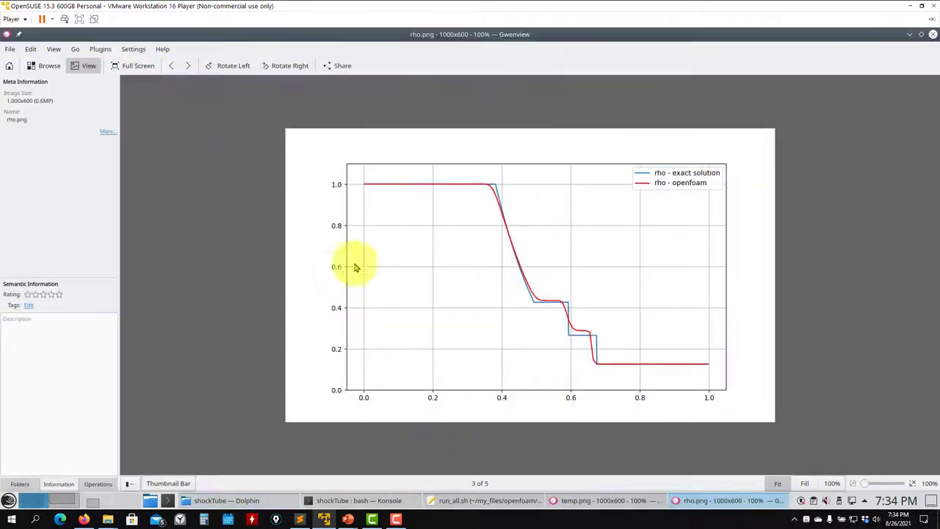
click(932, 34)
- Close the temperature plot and bring the run_all.sh script back into view
click(339, 316)
click(837, 358)
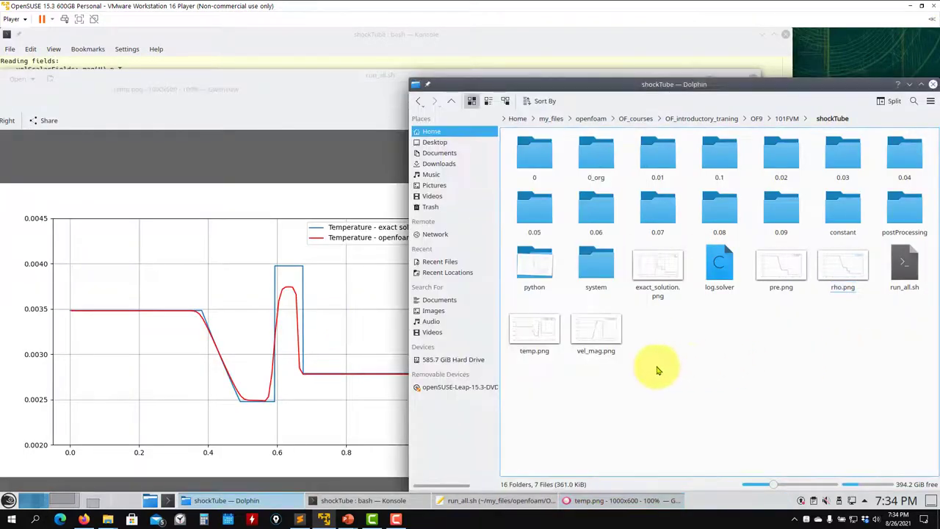
click(276, 311)
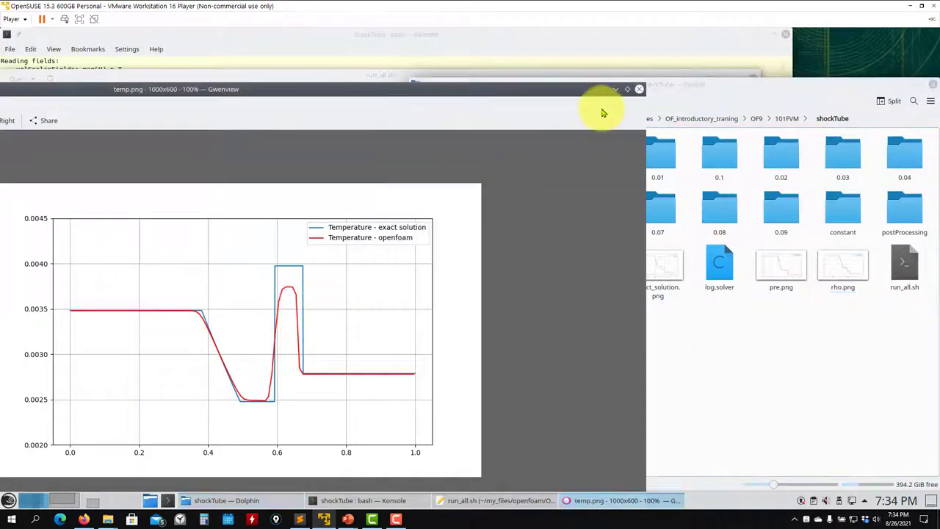
click(640, 90)
click(254, 281)
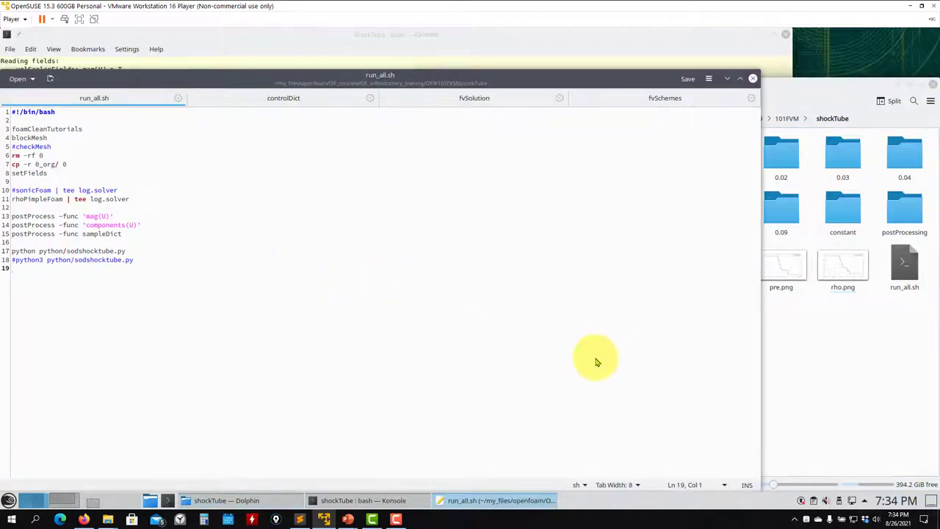
- Check the 1e-03 deltaT value in controlDict
click(319, 97)
scroll(110, 249, up, 4)
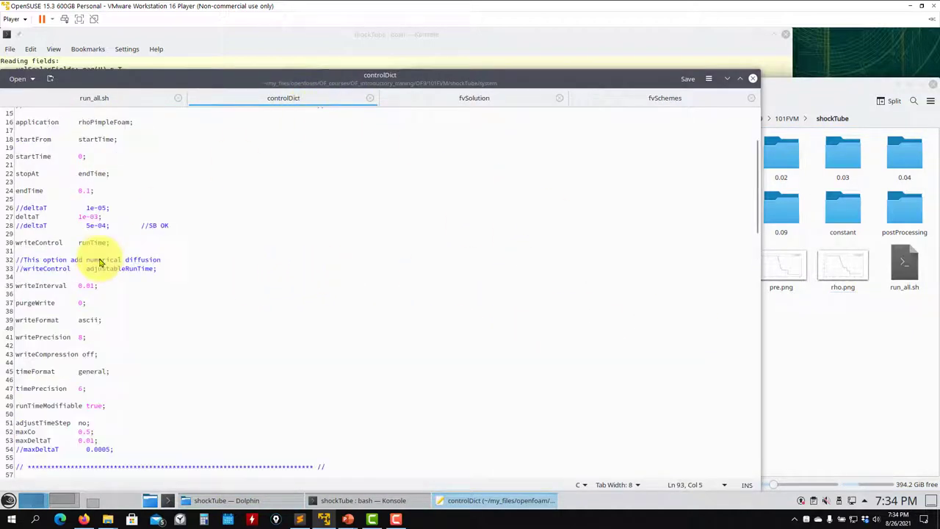
double_click(96, 217)
- Rerun the shockTube case in Konsole by recalling the previous run command
click(419, 57)
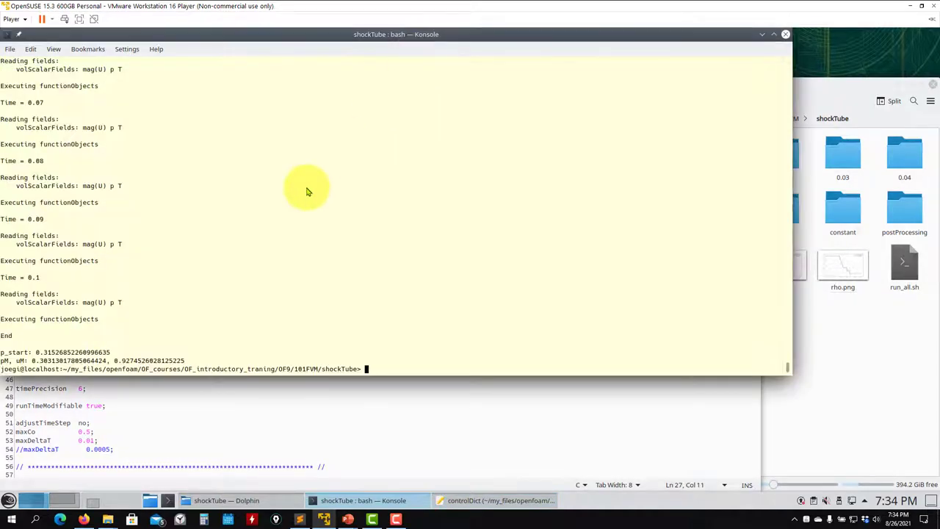
key(Up)
key(Return)
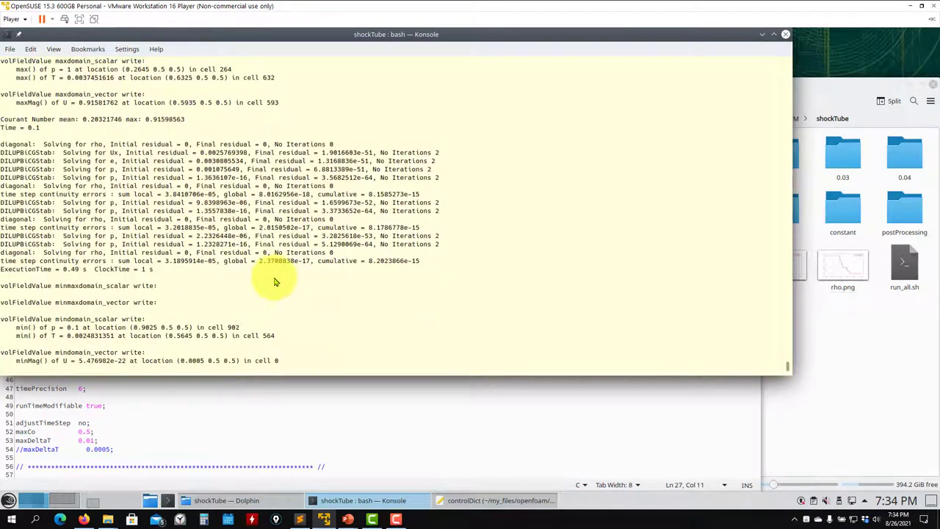
click(298, 432)
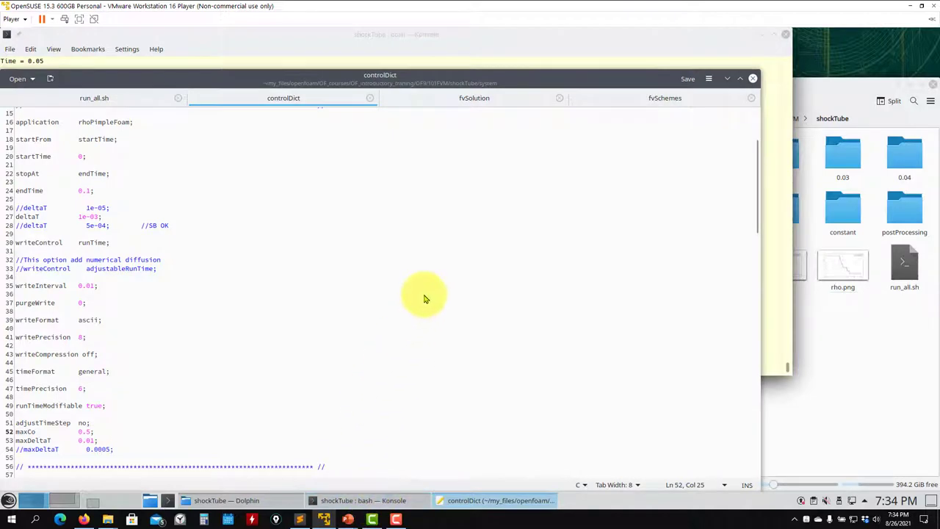
- Highlight the cellLimited leastSquares 1 gradient scheme and the active div(phi,U) line in fvSchemes
click(645, 103)
scroll(273, 262, up, 14)
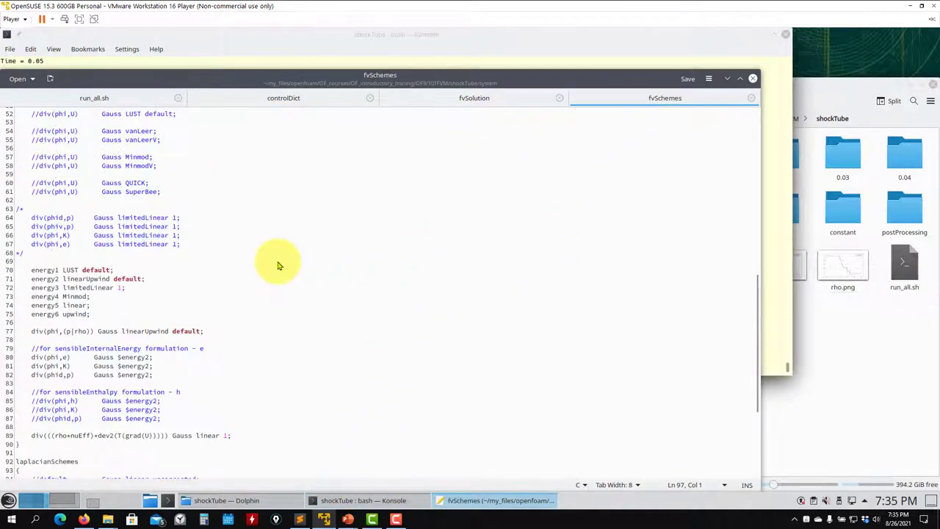
scroll(220, 235, up, 8)
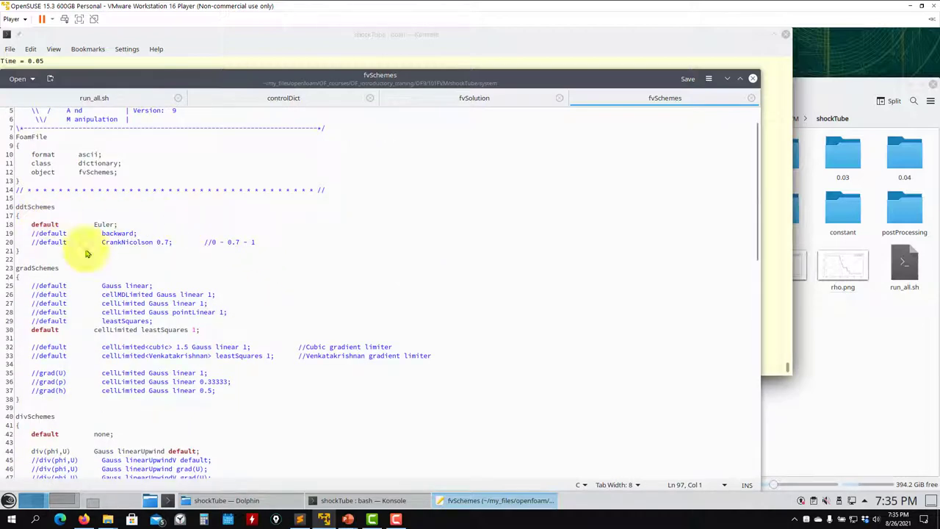
scroll(147, 279, down, 6)
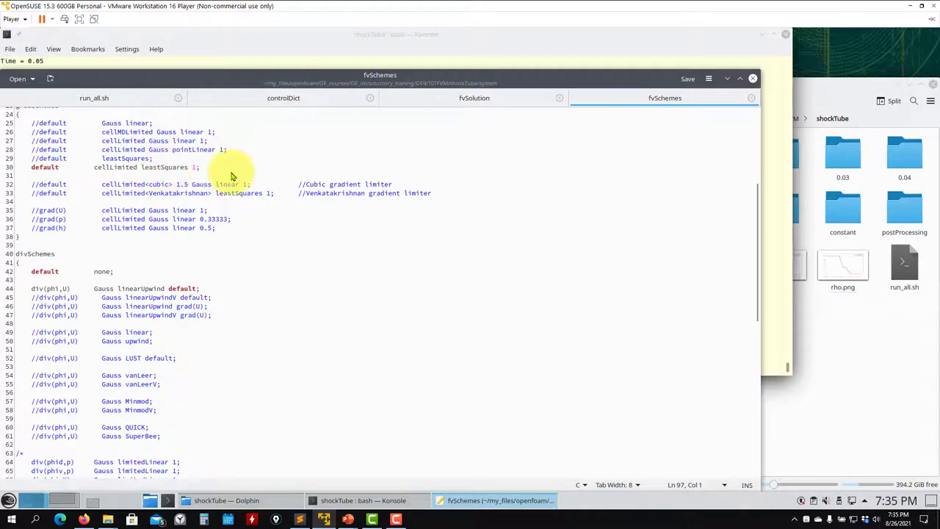
drag(230, 173, 64, 174)
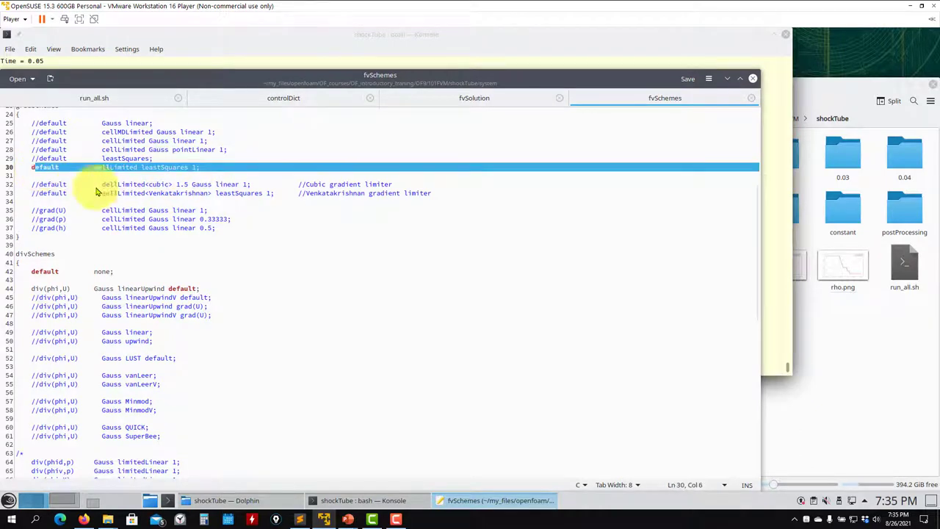
drag(197, 291, 34, 288)
- Highlight the next div entry, the limited laplacian scheme and the snGrad limited 1 entry
scroll(136, 290, down, 9)
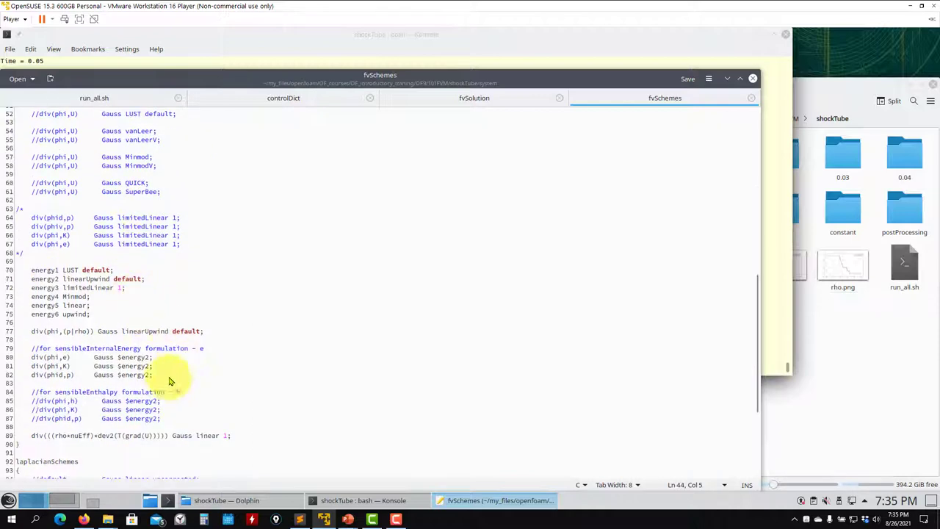
drag(169, 380, 36, 357)
scroll(36, 357, down, 6)
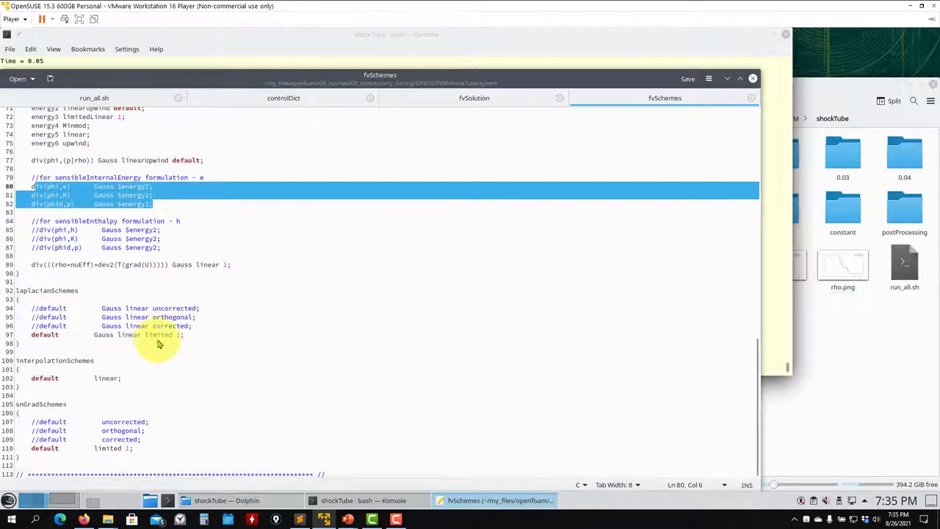
drag(184, 335, 40, 338)
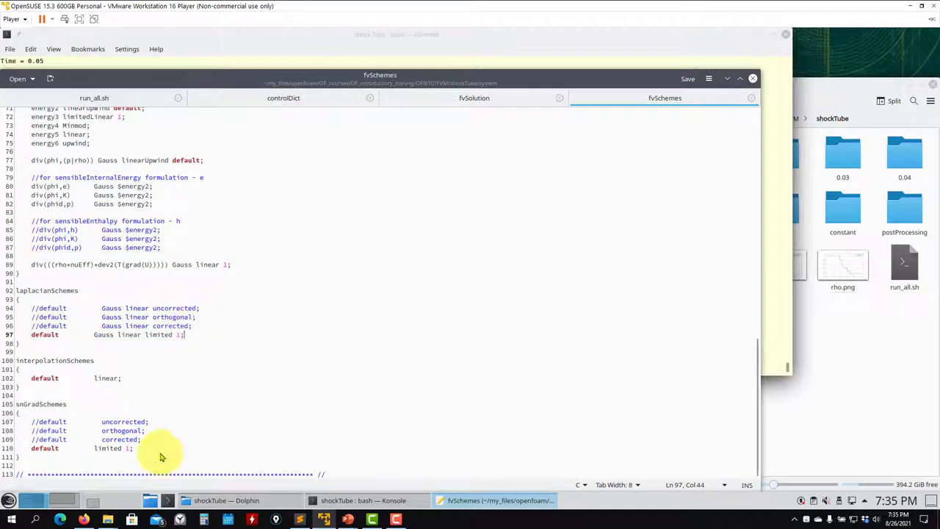
drag(128, 449, 35, 449)
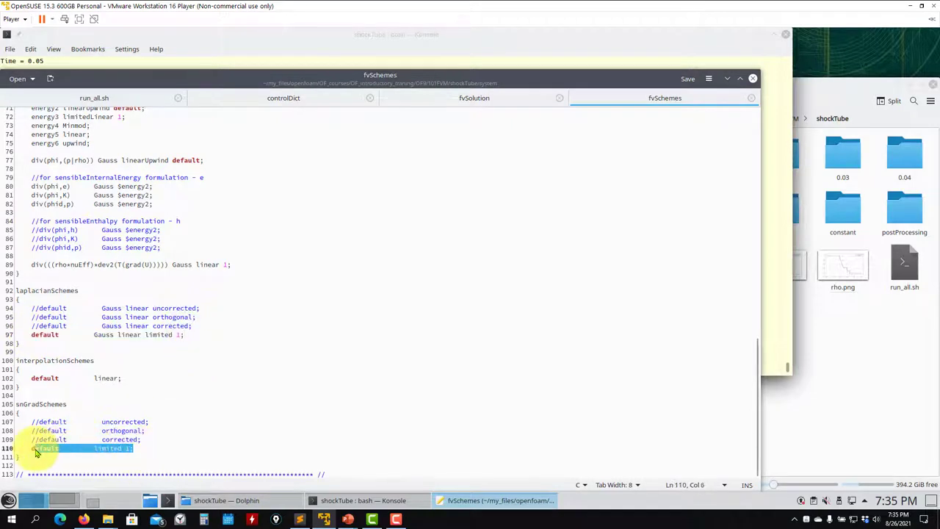
click(502, 102)
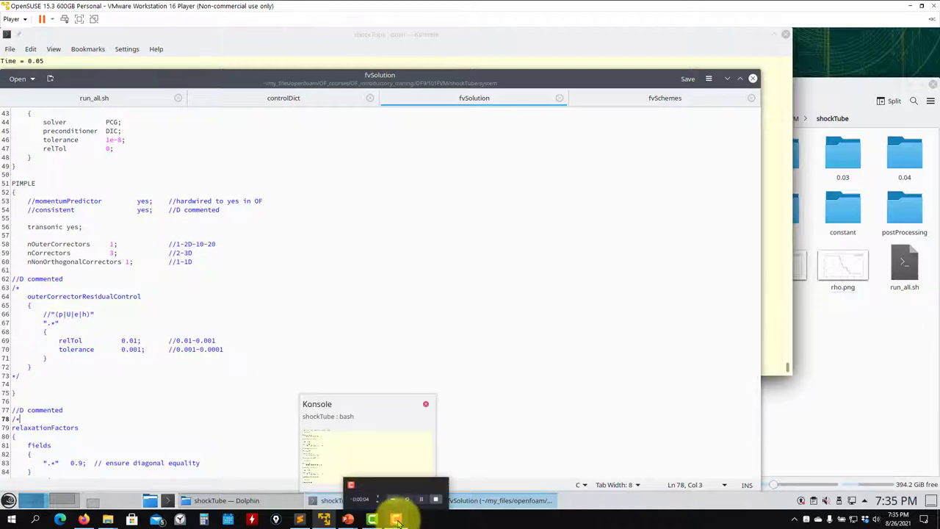
- Review the PowerPoint slide comparing PISO-NITA with PISO-ITA (PIMPLE), then minimize PowerPoint
mouse_move(351, 518)
click(455, 470)
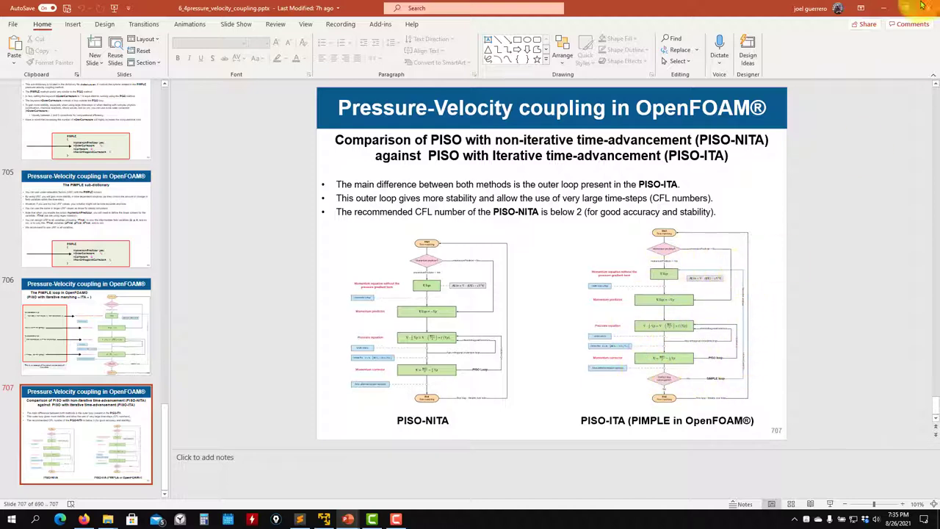
click(882, 10)
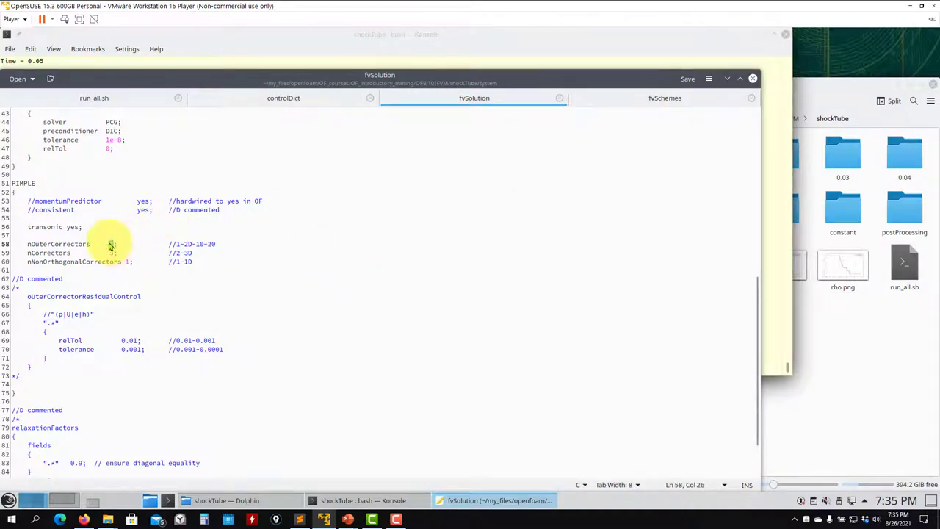
- Save fvSolution with the edited nOuterCorrectors and rerun the case with sh run_all.sh
key(ctrl+s)
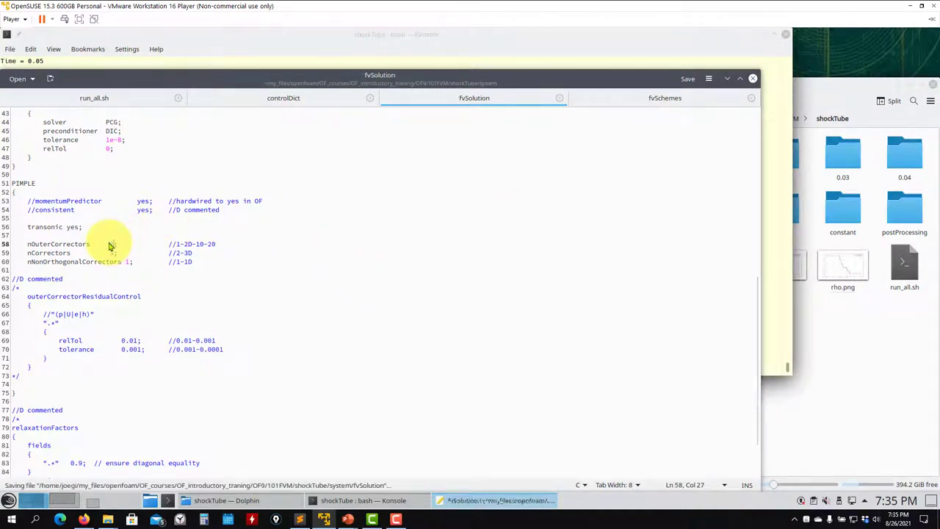
click(323, 47)
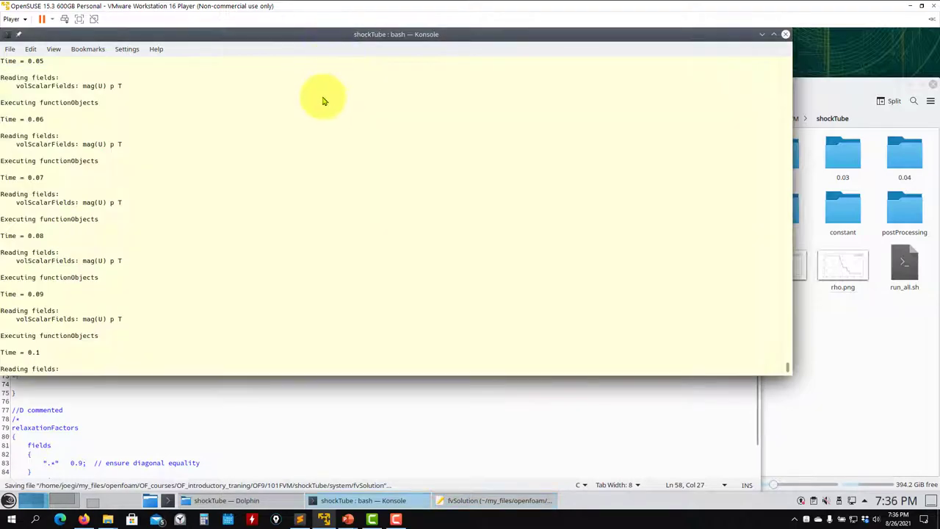
text(sh run_all.sh)
key(Return)
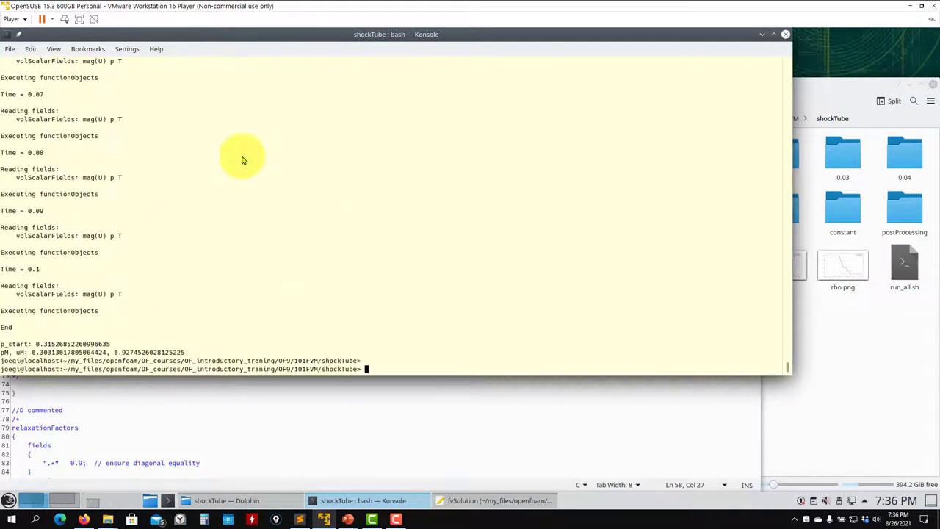
click(837, 351)
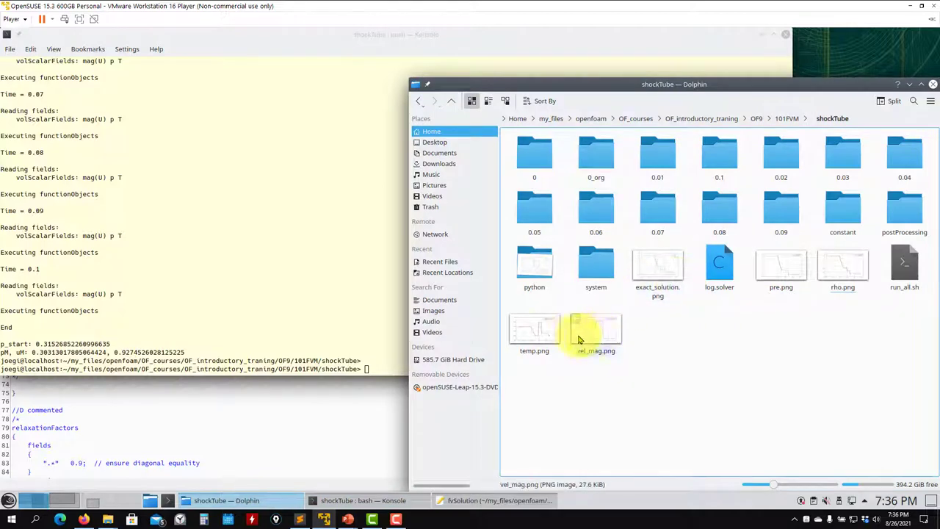
- Open temp.png, vel_mag.png, pre.png and rho.png in Gwenview, spreading the viewers out for comparison
click(544, 332)
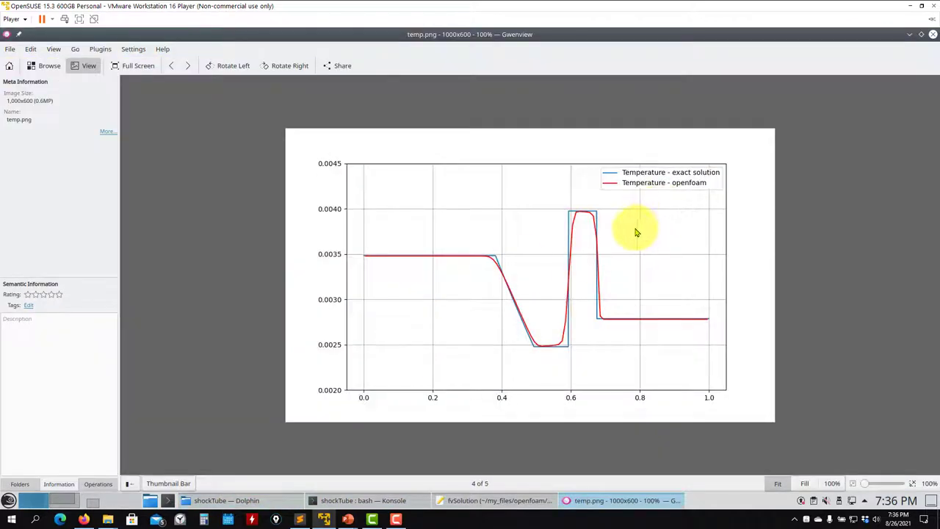
drag(702, 43, 318, 58)
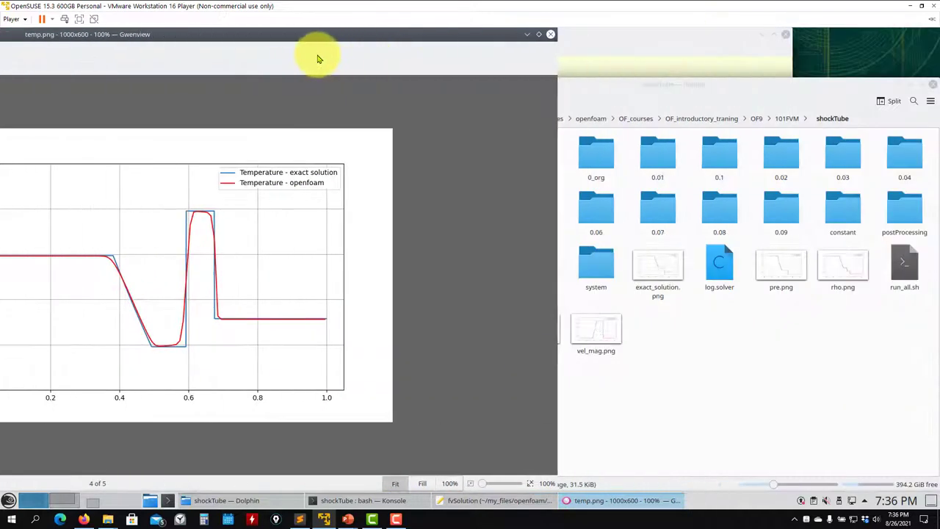
click(671, 346)
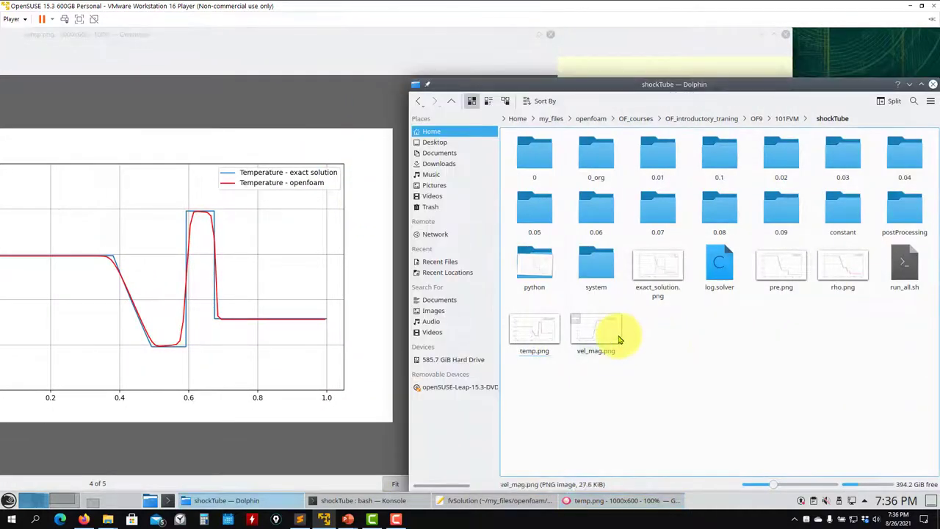
double_click(603, 339)
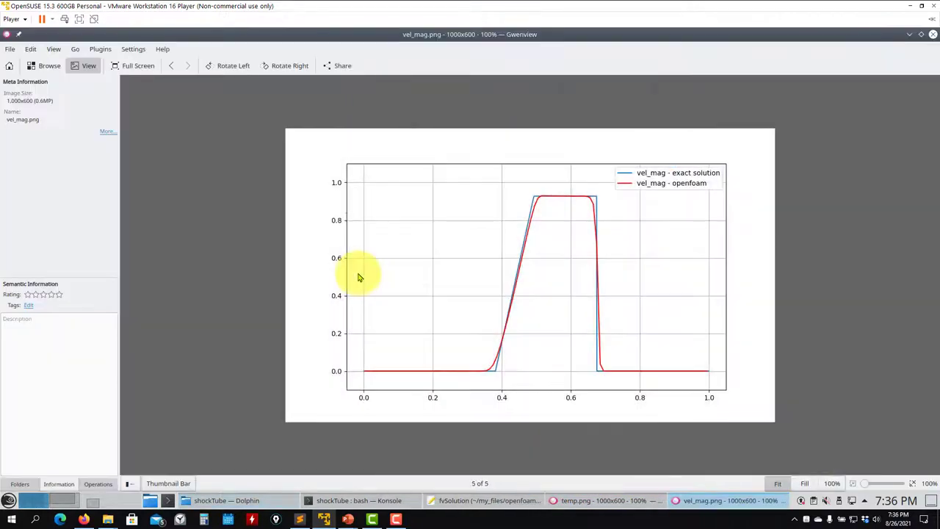
drag(835, 37, 815, 343)
click(815, 342)
click(777, 269)
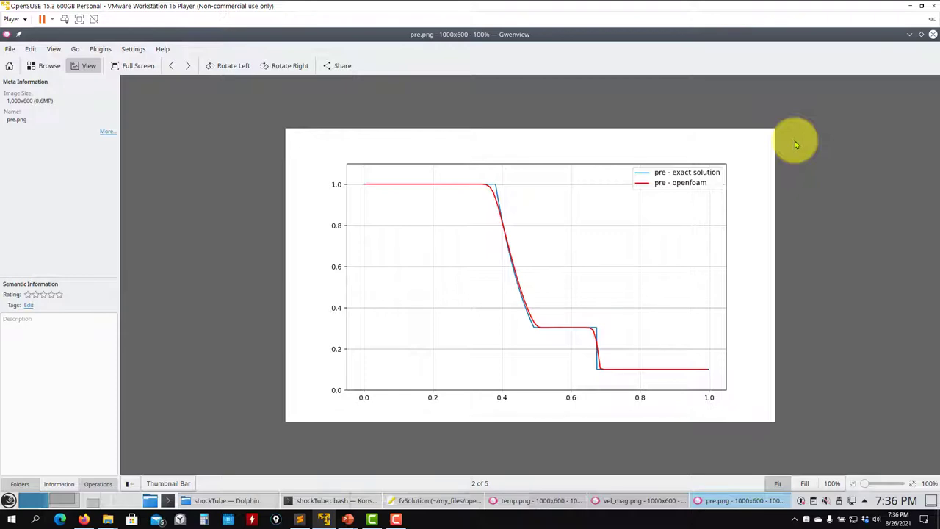
drag(824, 47, 738, 198)
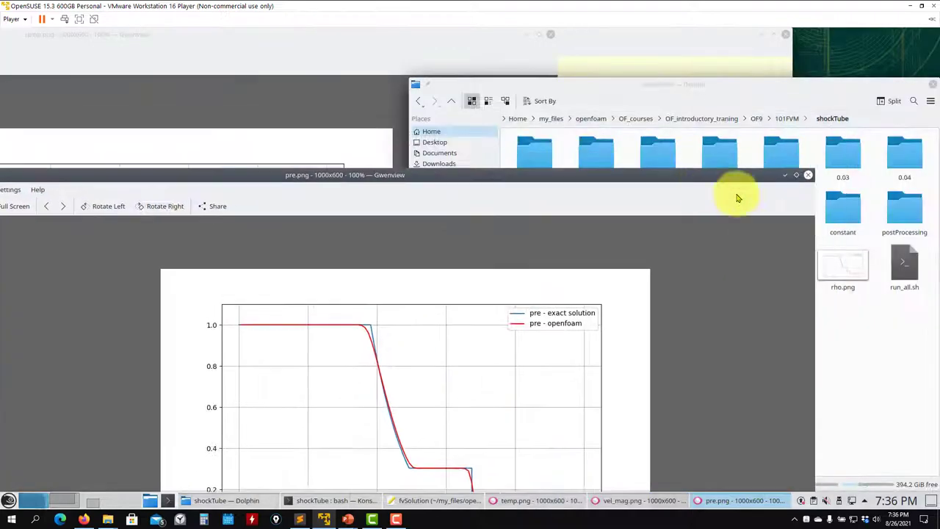
click(829, 172)
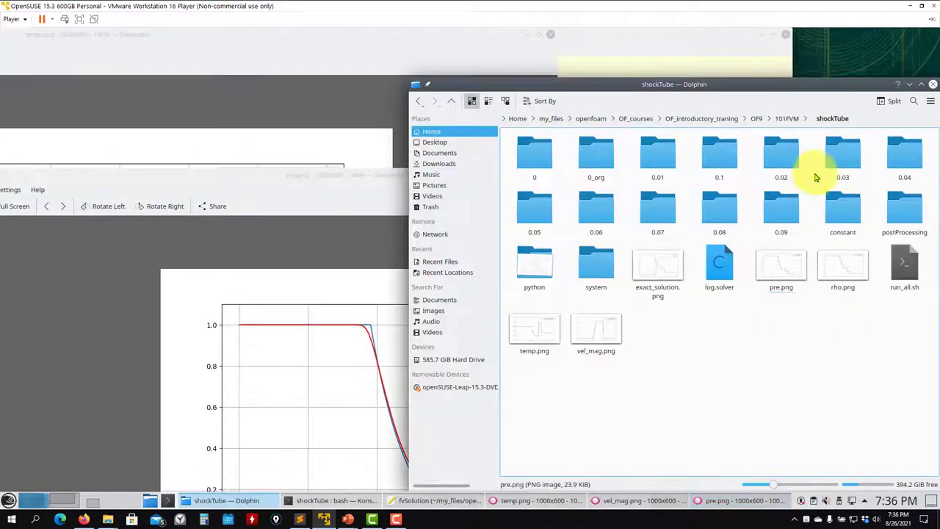
click(854, 284)
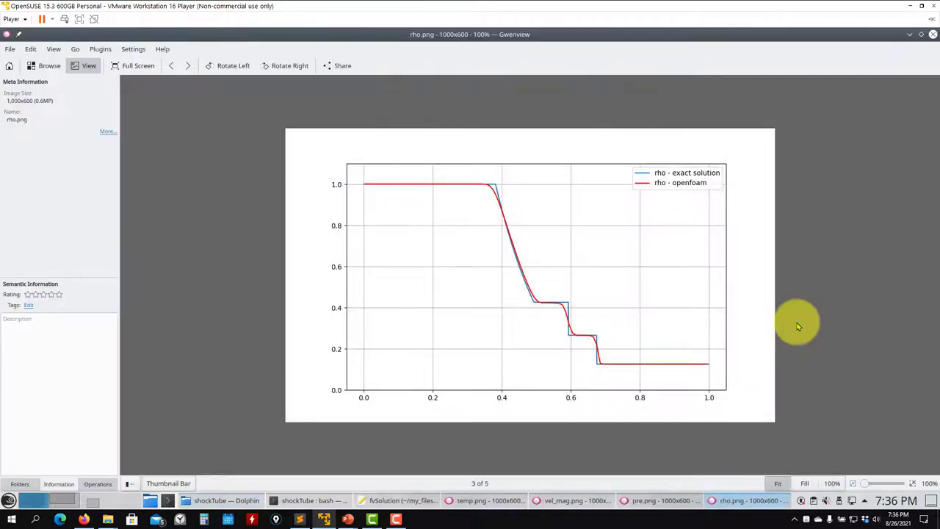
- Close the density, pressure, temperature and velocity plot viewers and return to fvSolution
click(932, 36)
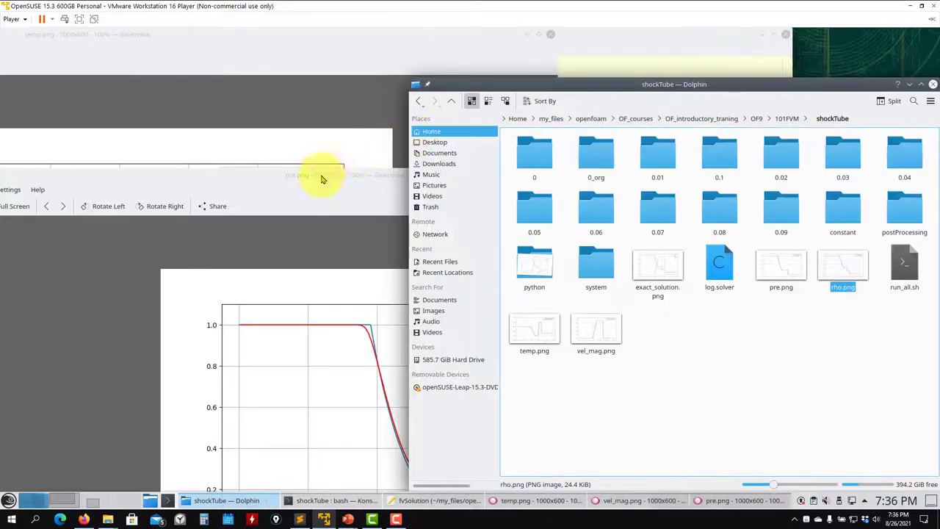
click(388, 183)
click(808, 175)
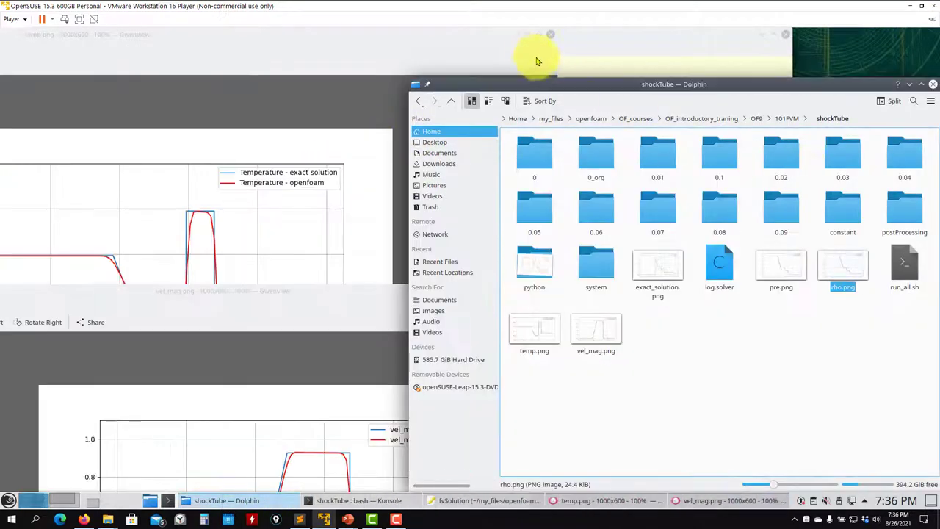
click(480, 50)
click(541, 34)
click(297, 172)
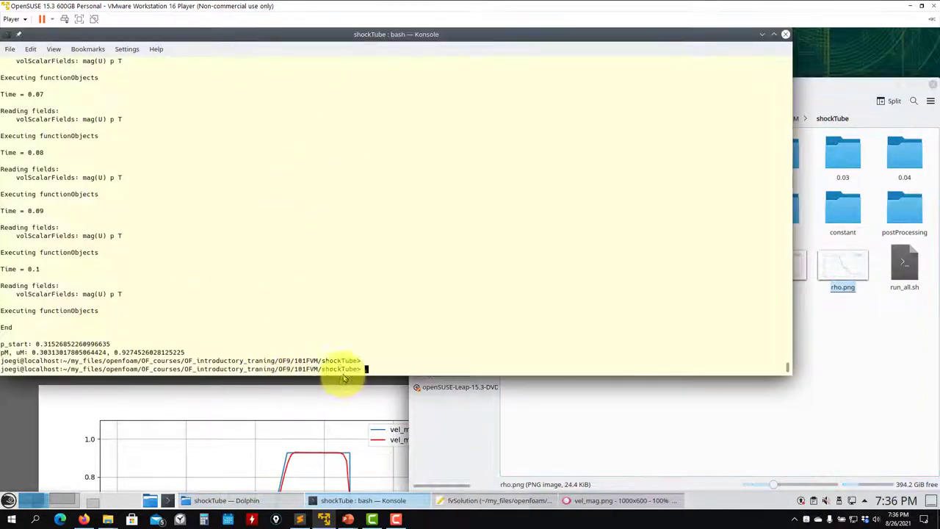
click(367, 413)
click(687, 292)
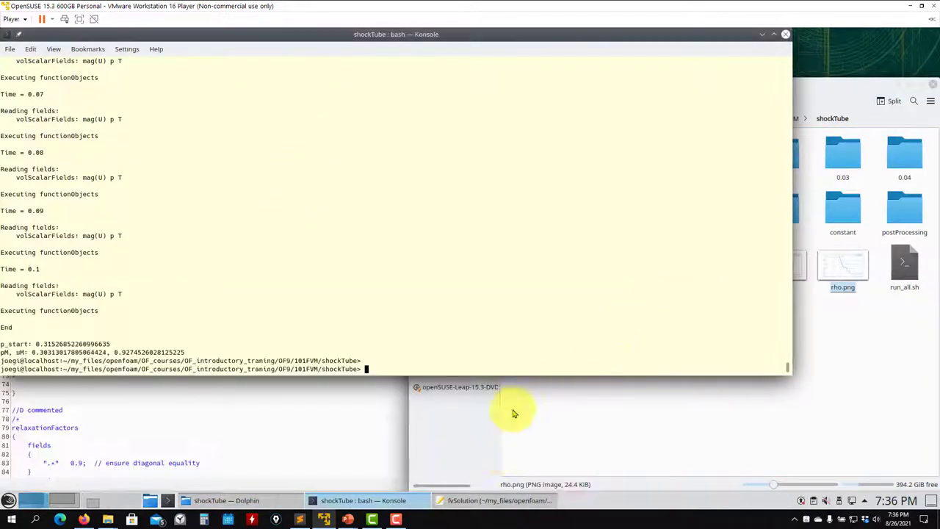
click(490, 501)
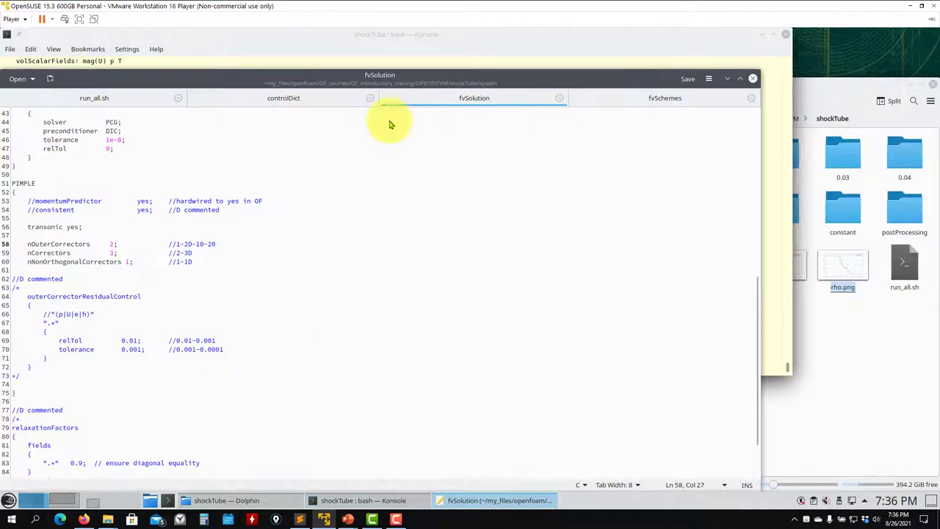
- Maximize Kate and look over fvSchemes before going back to fvSolution
click(739, 77)
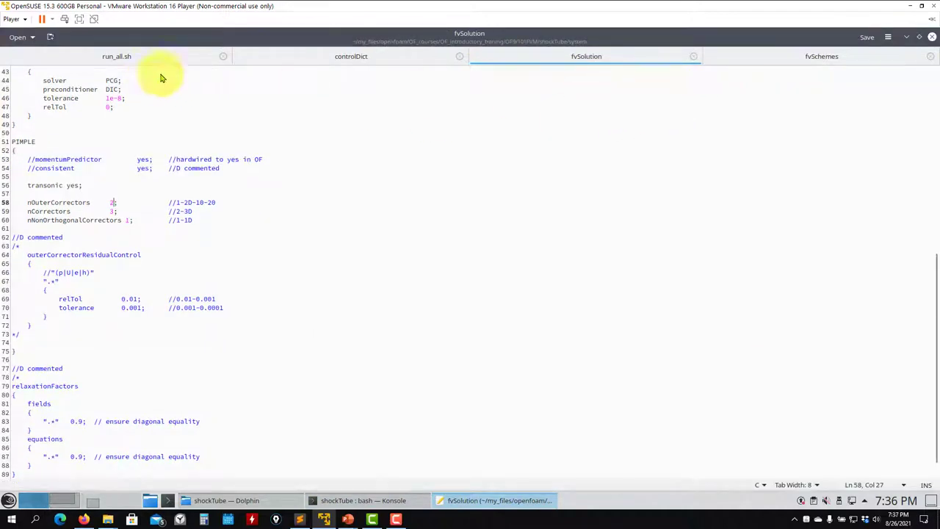
click(736, 56)
scroll(220, 291, up, 7)
scroll(160, 290, up, 7)
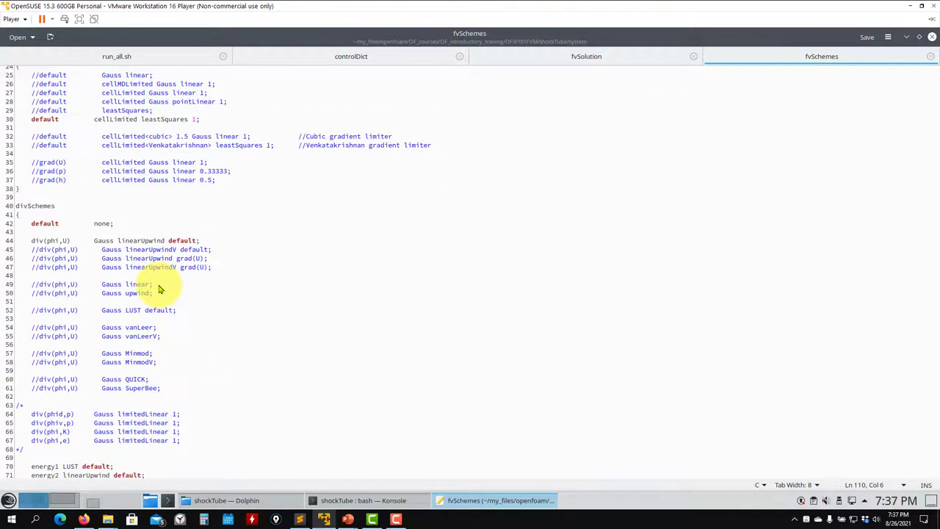
click(597, 59)
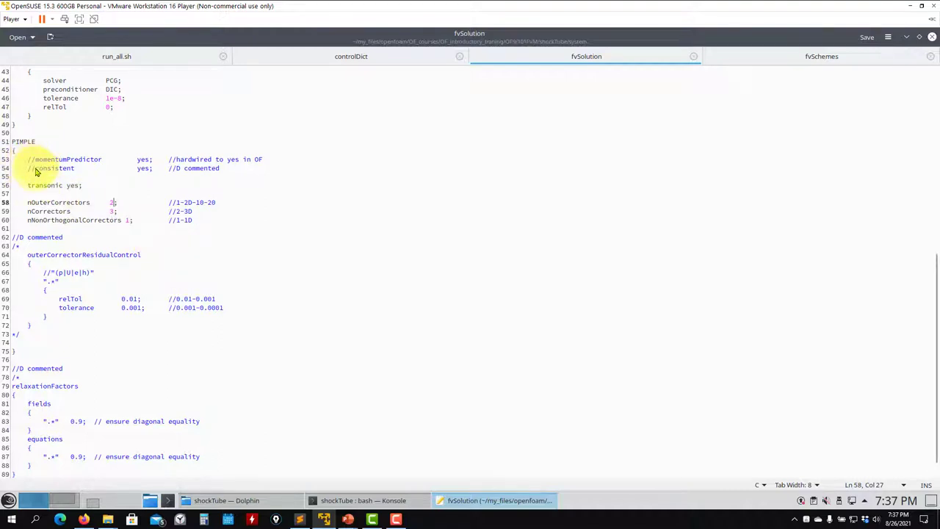
- Uncomment the PIMPLE consistent setting and the relaxationFactors block, then save fvSolution
key(BackSpace)
key(BackSpace)
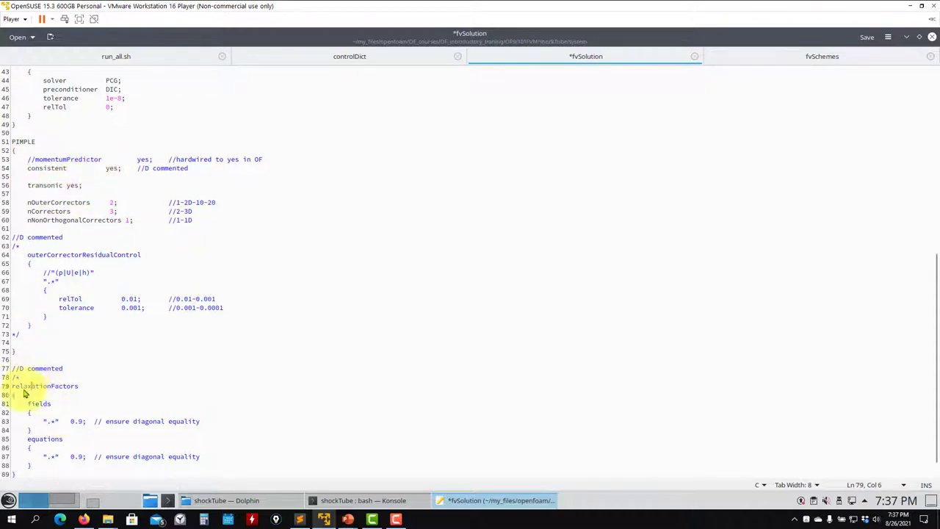
key(BackSpace)
key(BackSpace)
scroll(22, 440, down, 1)
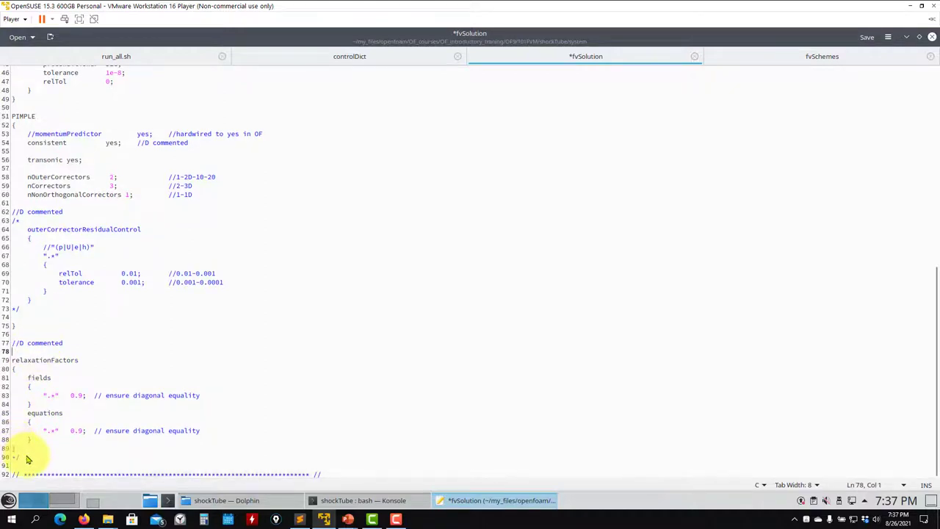
key(BackSpace)
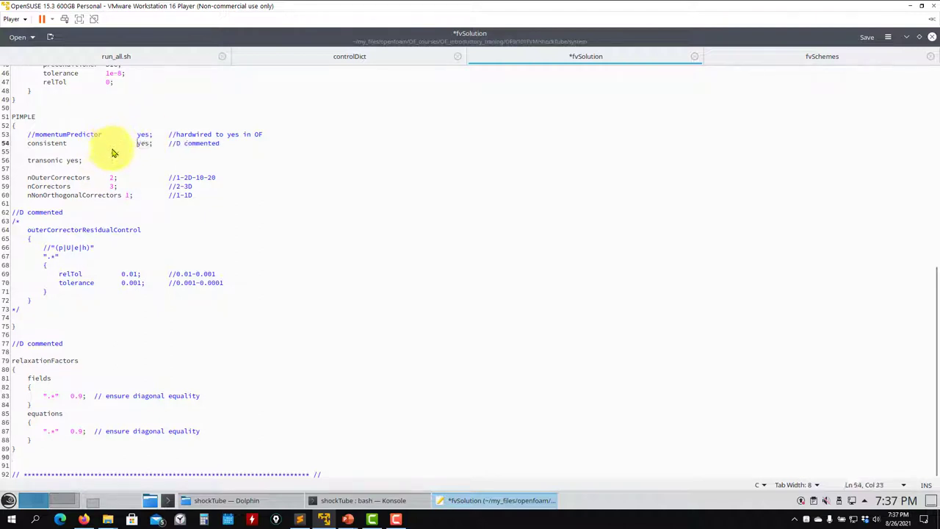
key(ctrl+s)
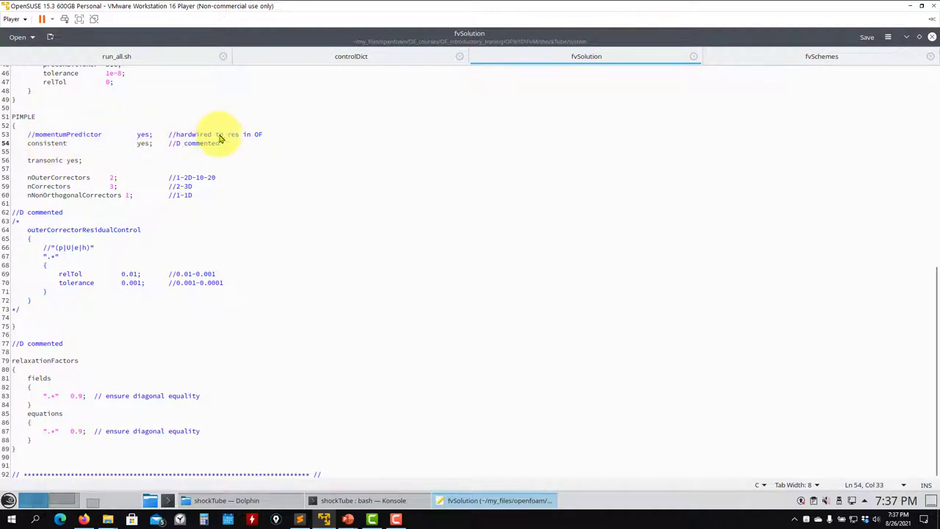
click(186, 137)
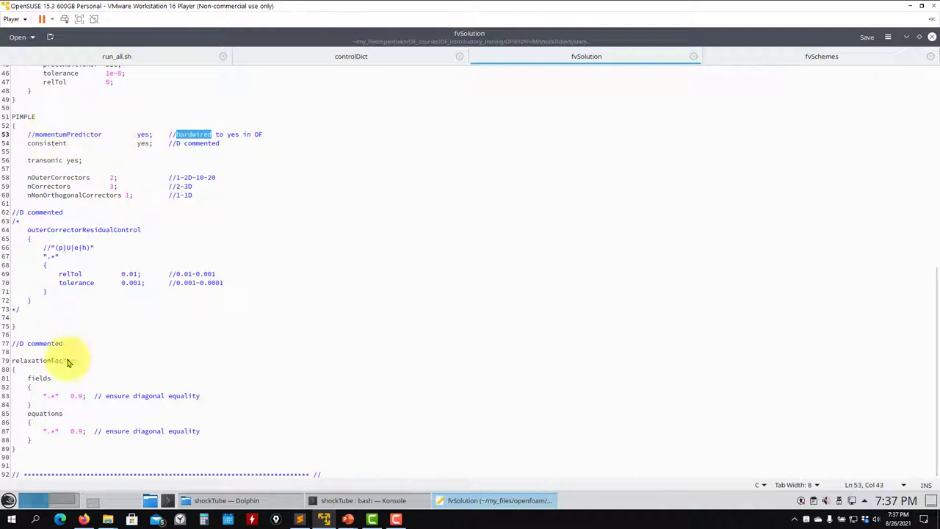
click(63, 501)
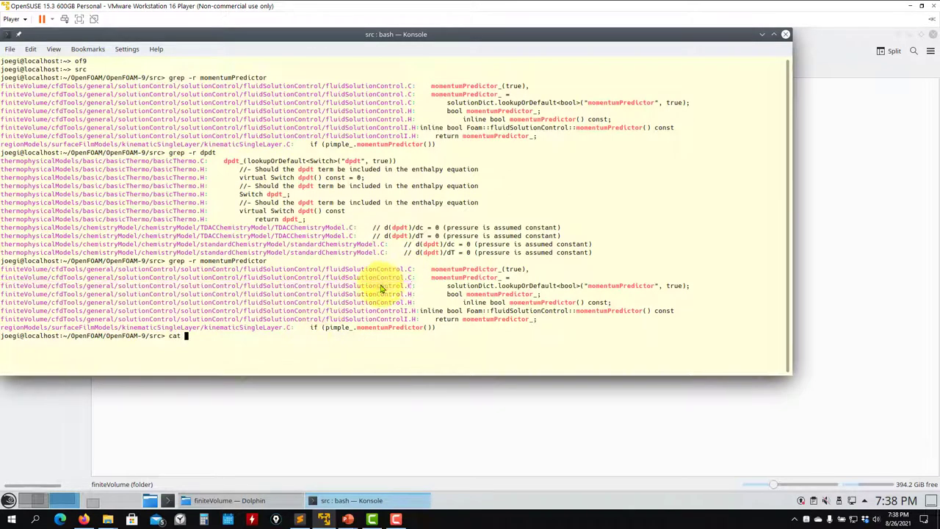
- Print fluidSolutionControl.C with cat and mark momentumPredictor's default value true
text(t)
middle_click(496, 310)
key(Return)
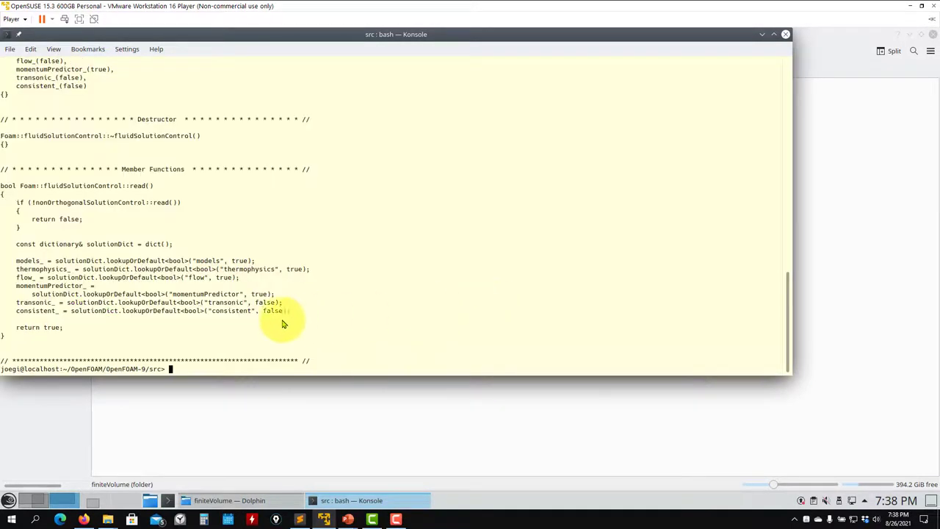
scroll(279, 320, up, 20)
scroll(272, 323, down, 12)
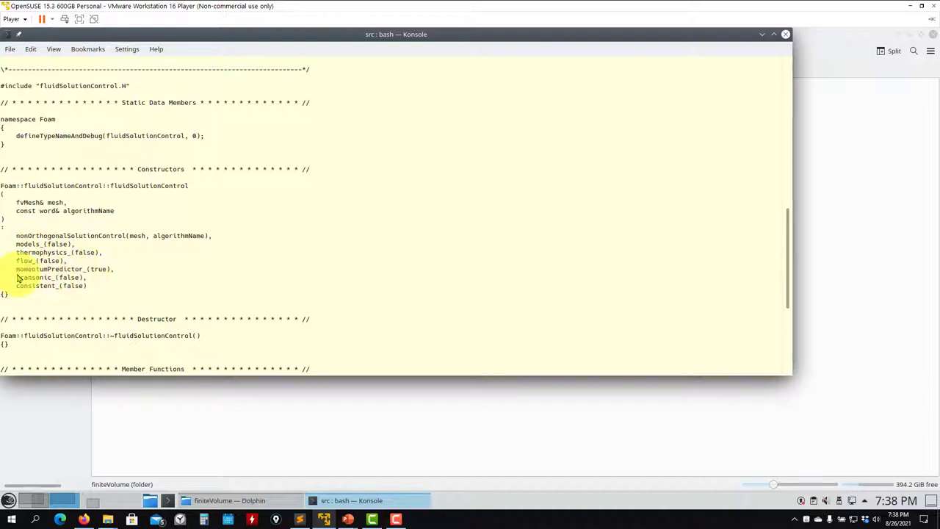
double_click(98, 270)
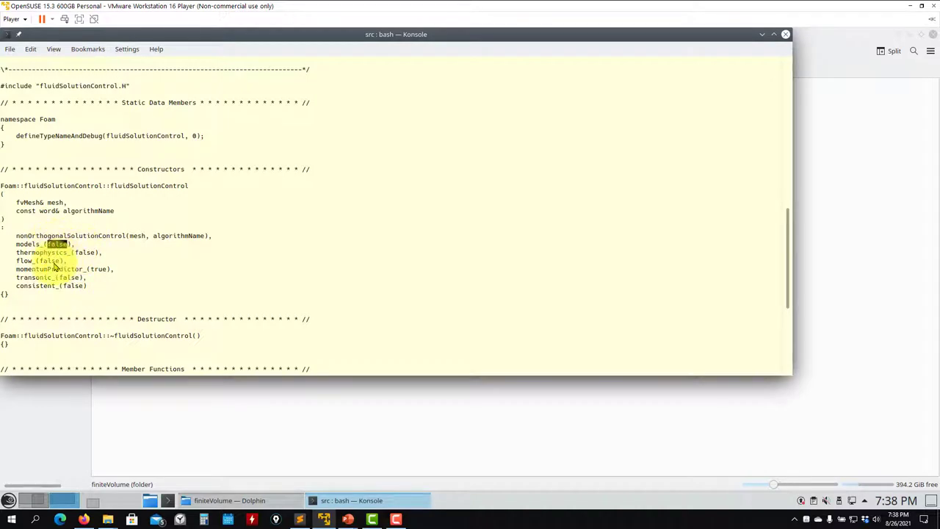
scroll(147, 263, down, 8)
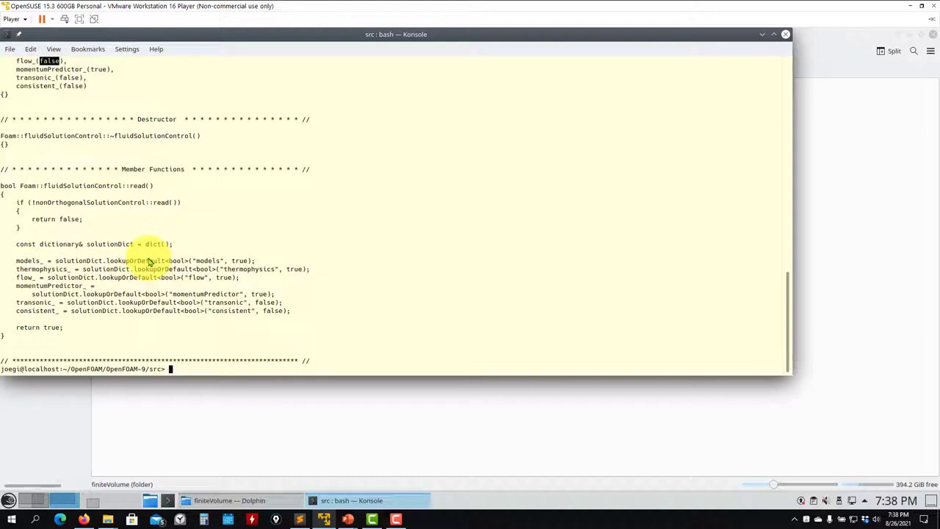
- Clear the terminal, list the src folders, and return to the fvSolution desktop
text(lear)
key(Return)
text(ls)
key(Return)
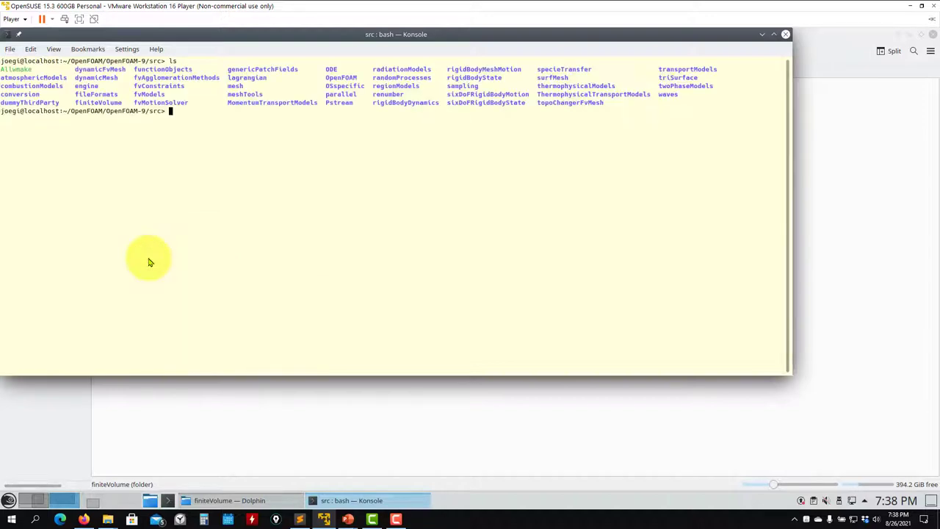
click(33, 500)
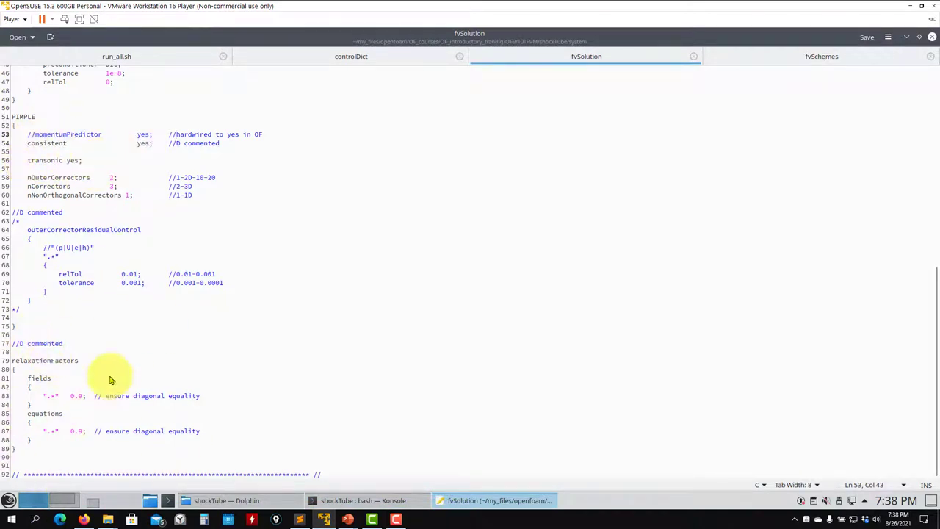
- Run sh run_all.sh again in the shockTube terminal through Time = 0.1, then show the case folder
click(351, 500)
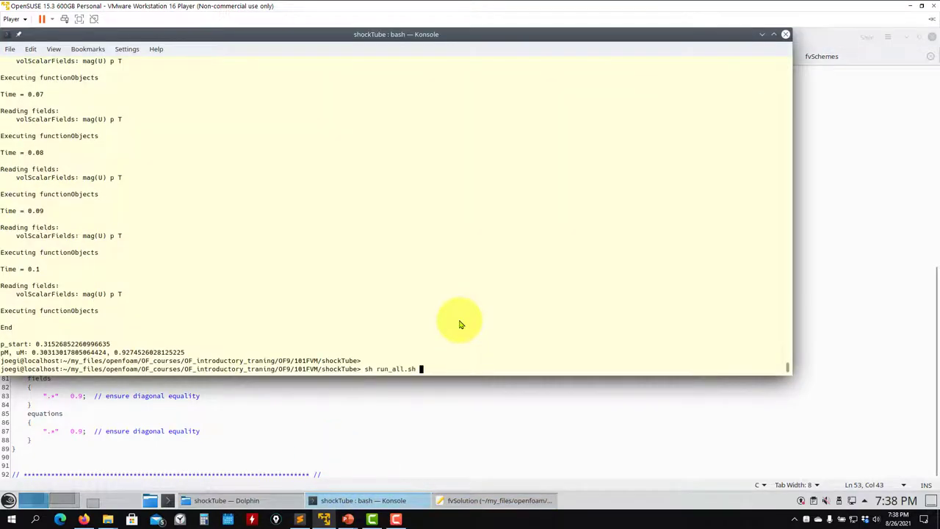
key(Return)
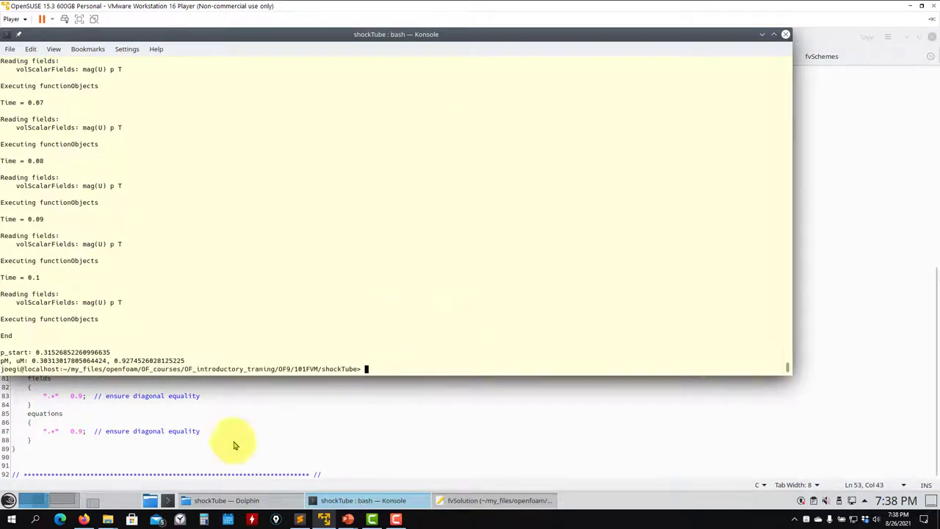
click(220, 500)
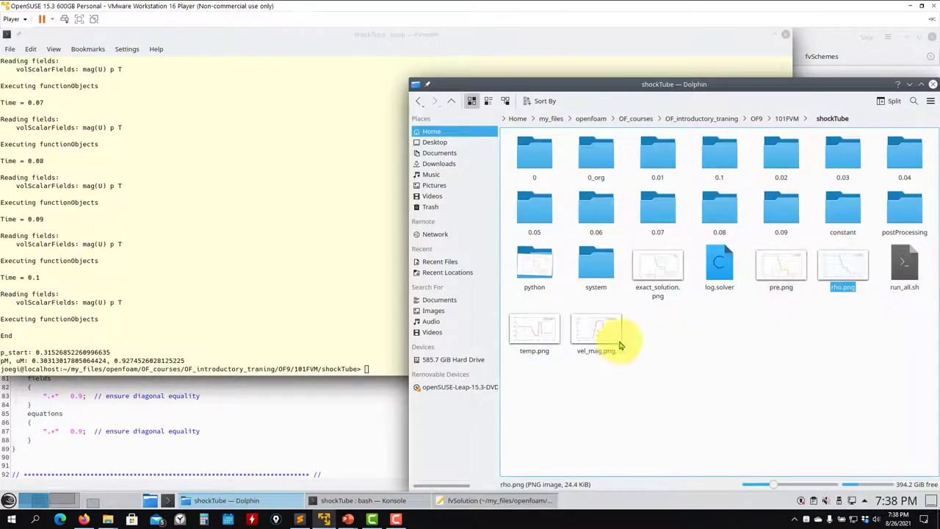
- Open temp.png and vel_mag.png in Gwenview, compare them with the exact solution, then close both
double_click(534, 335)
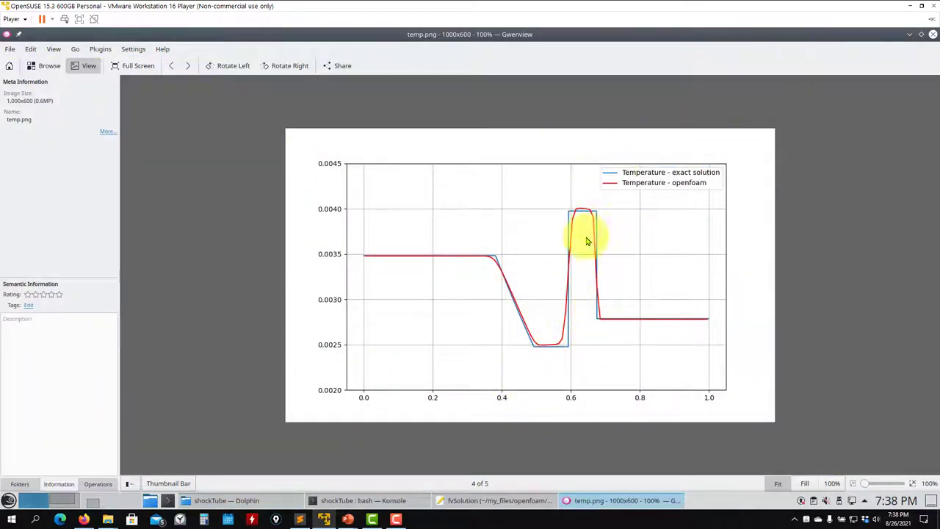
drag(815, 41, 482, 74)
click(772, 371)
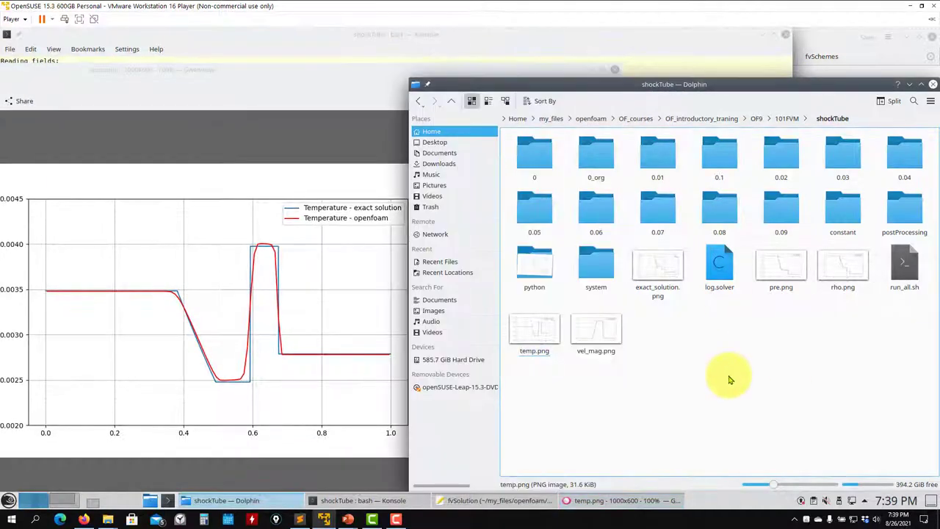
double_click(604, 340)
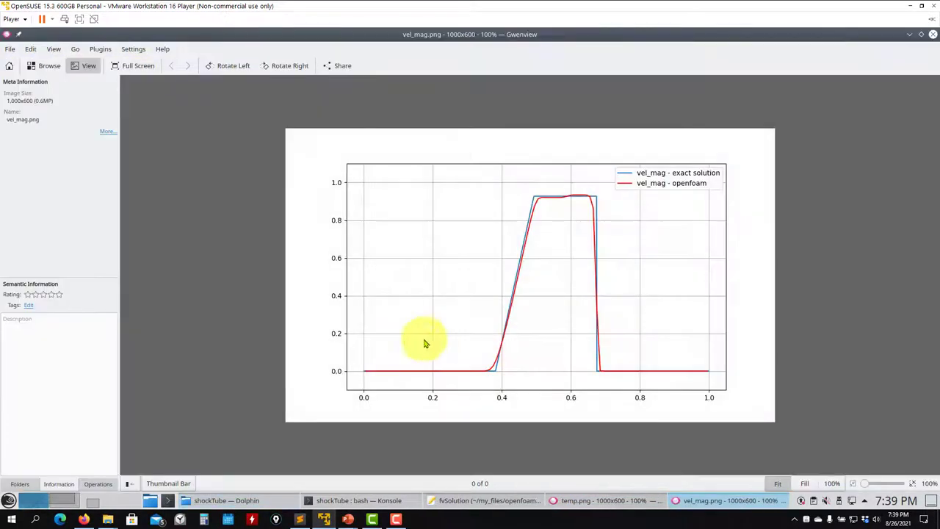
click(933, 35)
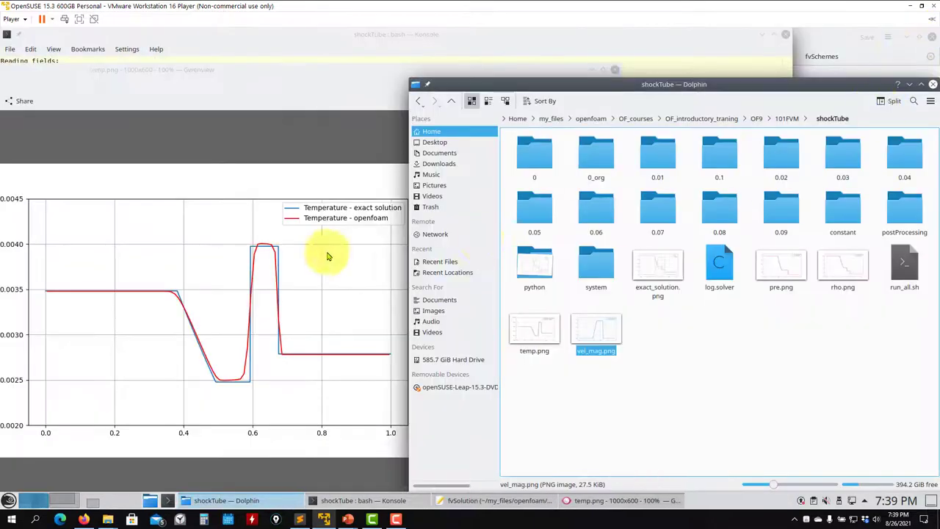
click(616, 69)
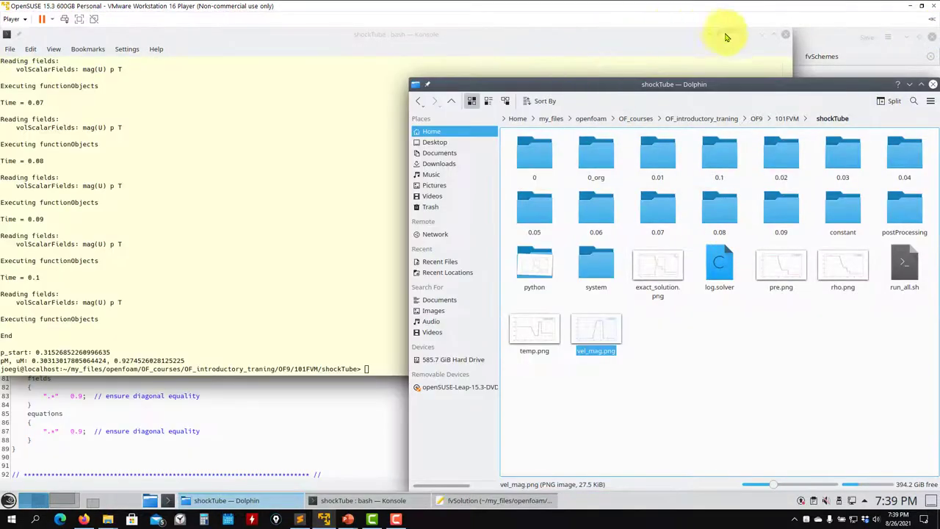
click(844, 44)
scroll(133, 251, up, 11)
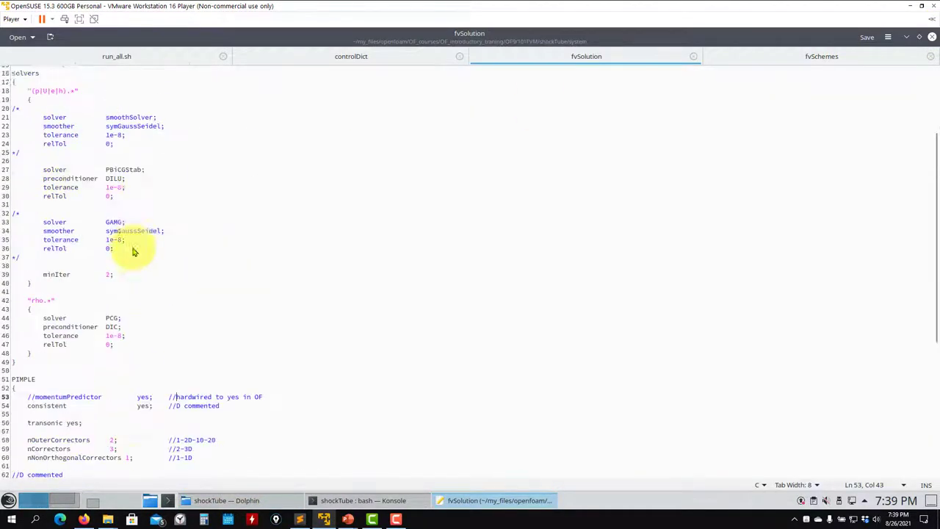
- Raise nOuterCorrectors to 20 in fvSolution and save the file
scroll(270, 218, down, 12)
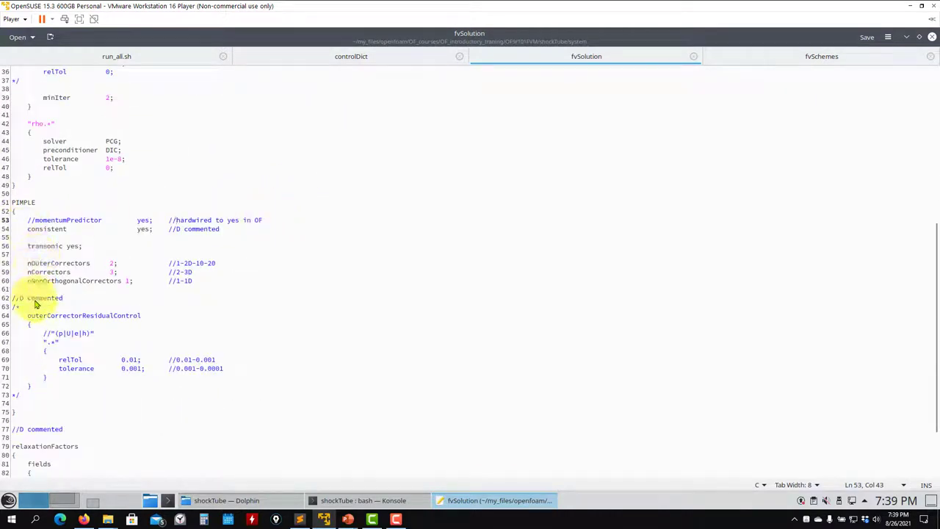
click(114, 264)
text(0)
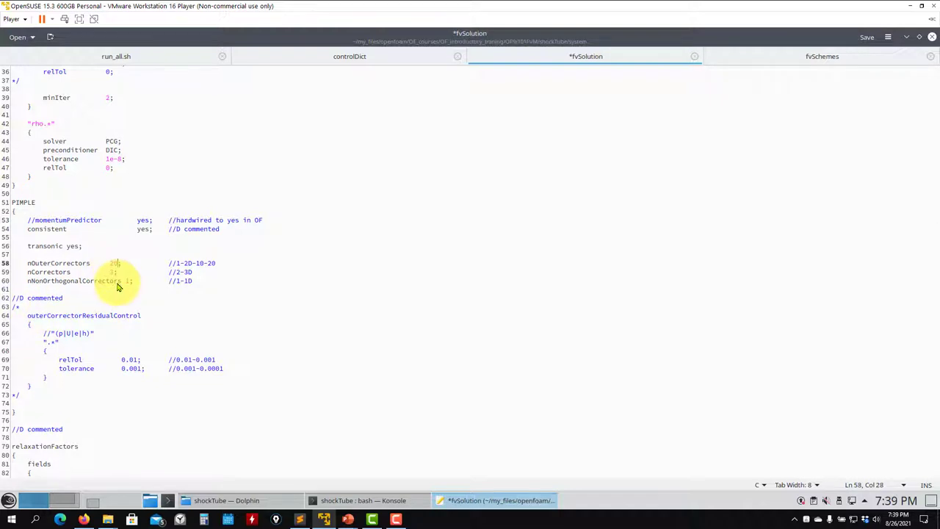
key(ctrl+s)
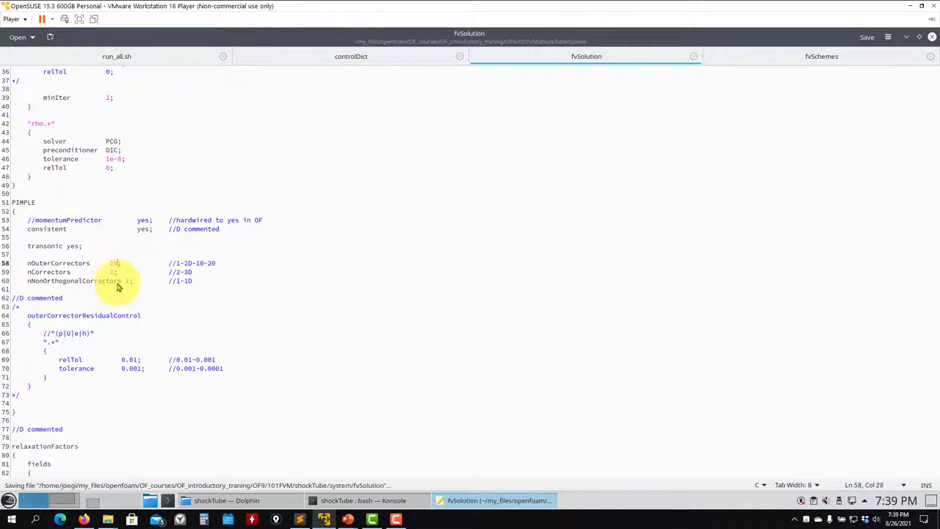
- Rerun sh run_all.sh in Konsole until the 20-outer-corrector run finishes
click(362, 500)
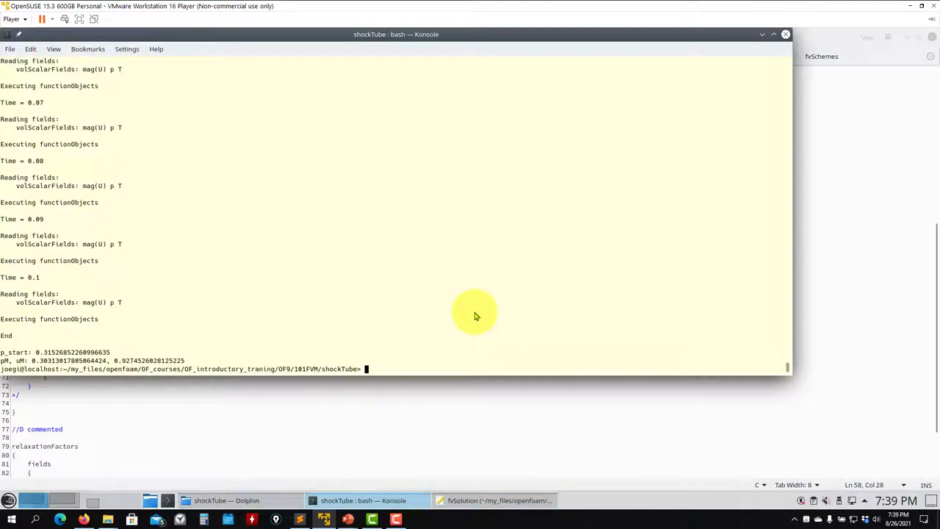
key(Up)
key(Return)
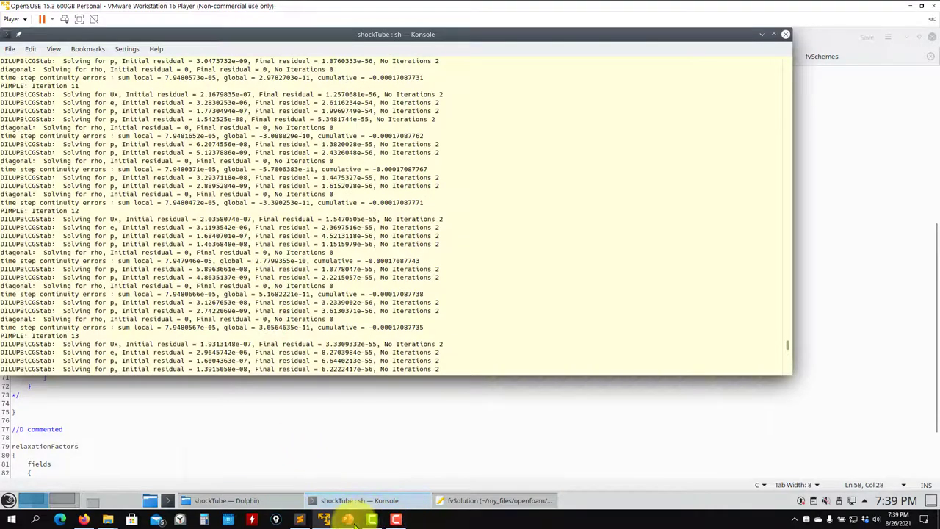
mouse_move(395, 519)
click(457, 478)
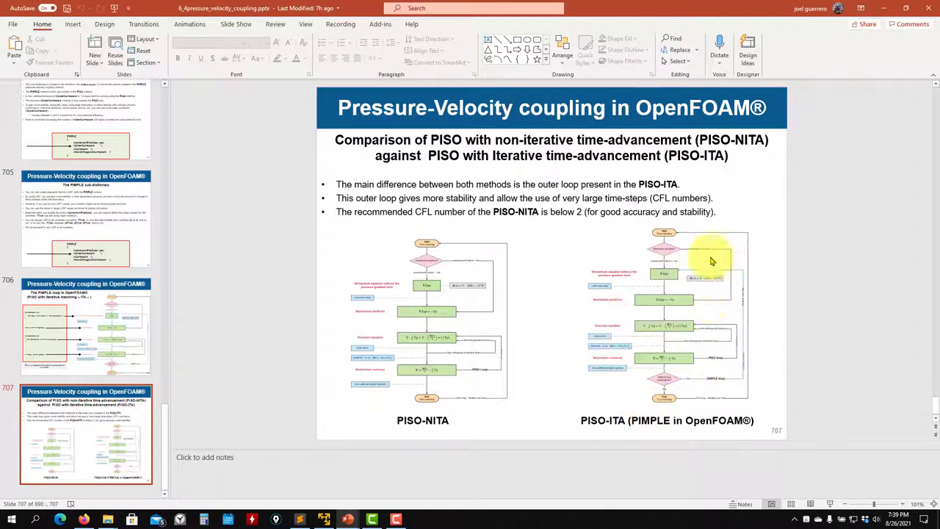
click(885, 8)
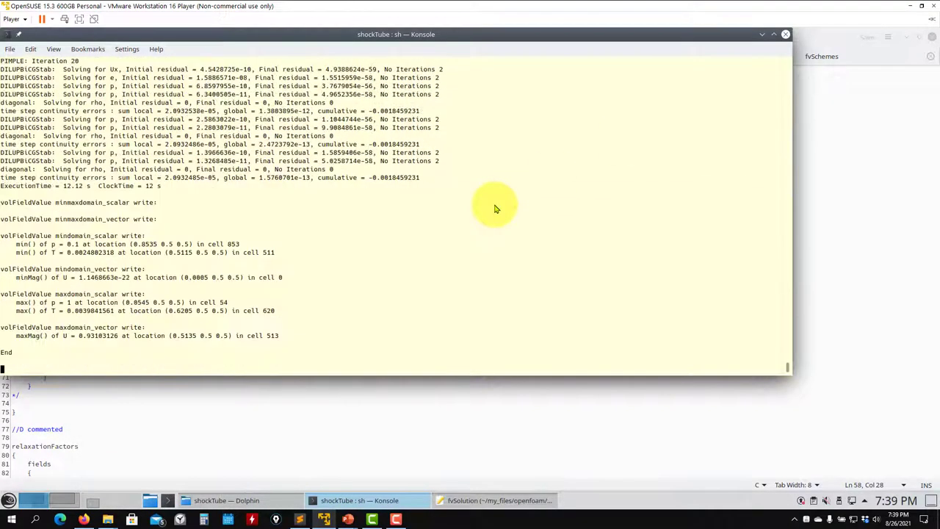
key(Return)
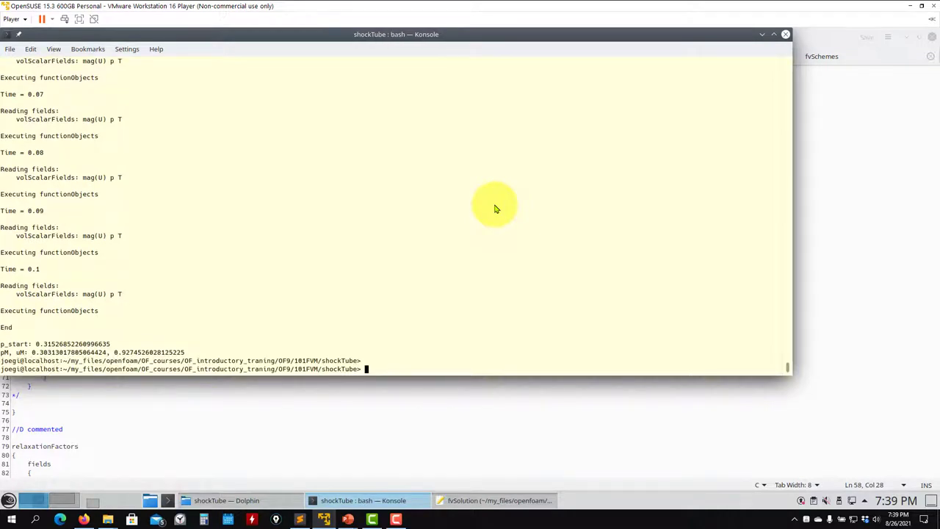
- View the new temp.png and vel_mag.png plots, then close Gwenview and return to fvSolution
click(236, 500)
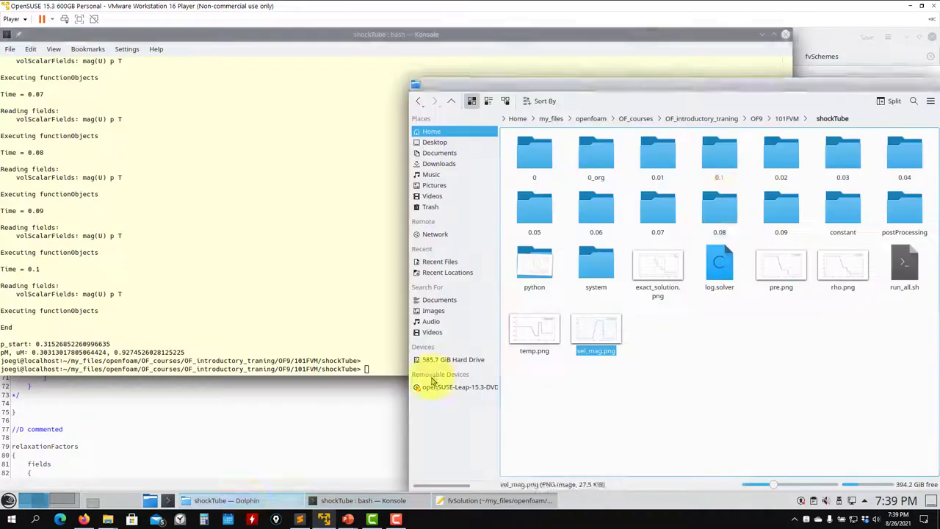
double_click(551, 323)
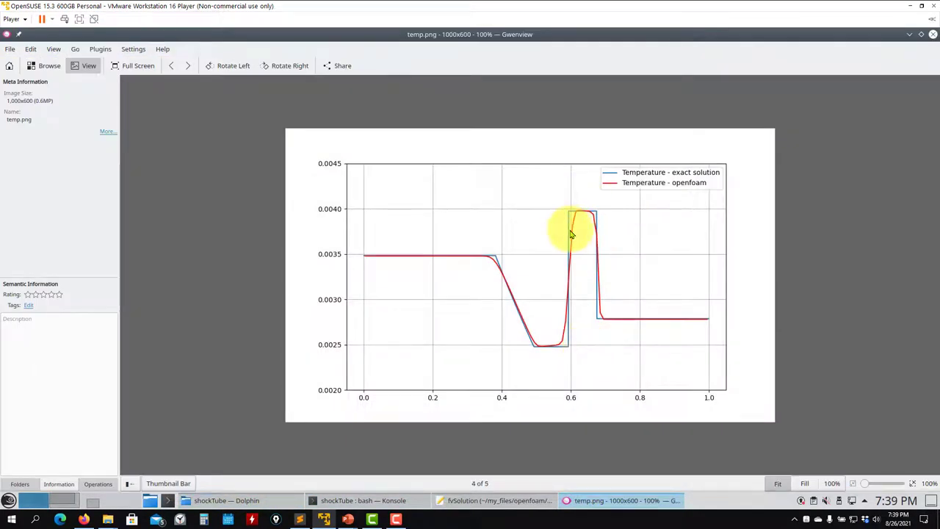
click(192, 72)
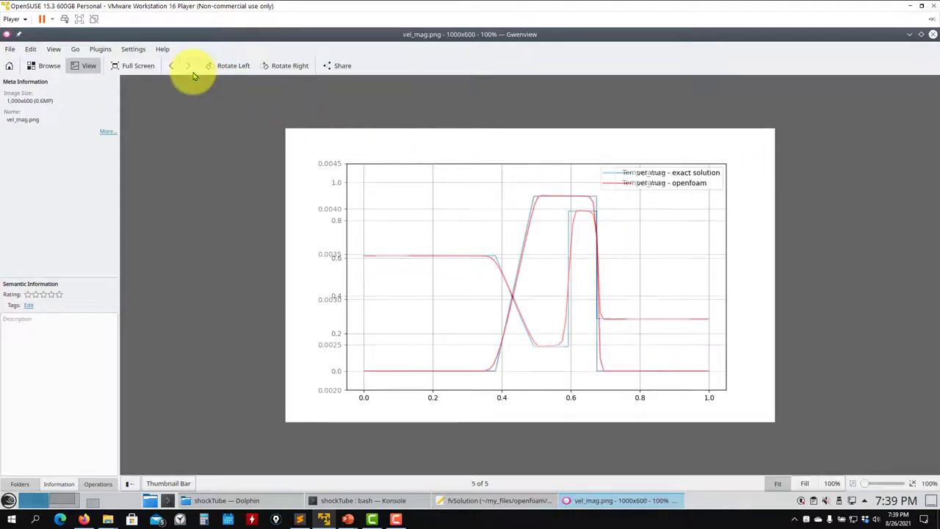
click(932, 33)
click(122, 407)
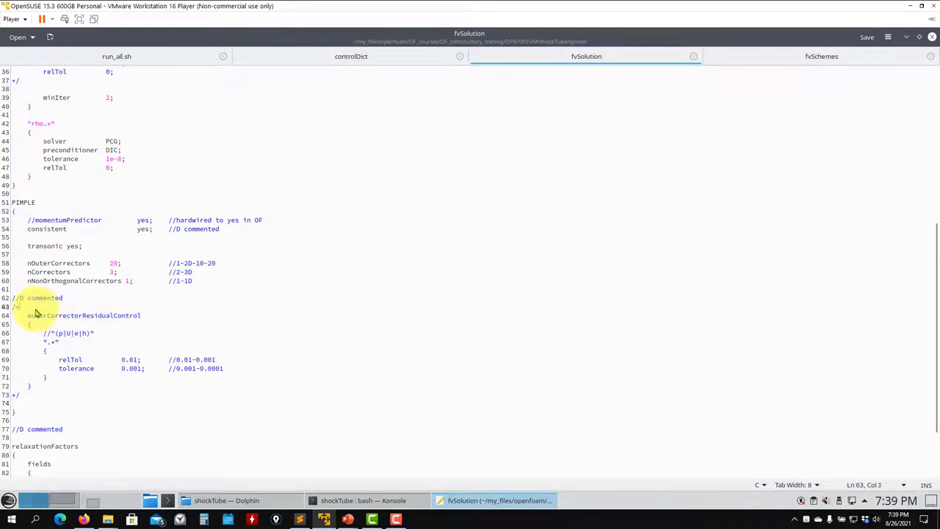
- Uncomment the outerCorrectorResidualControl block in fvSolution and save
key(BackSpace)
key(BackSpace)
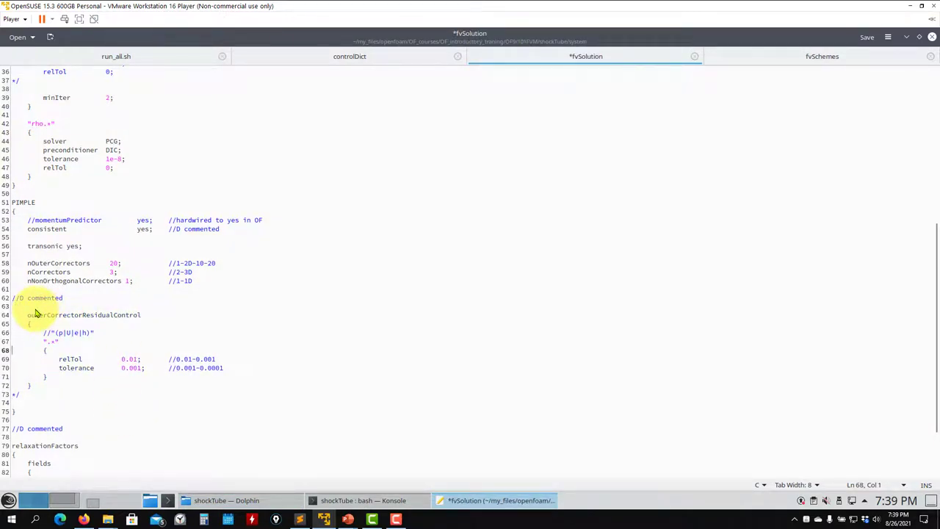
key(Down)
key(Delete)
key(Delete)
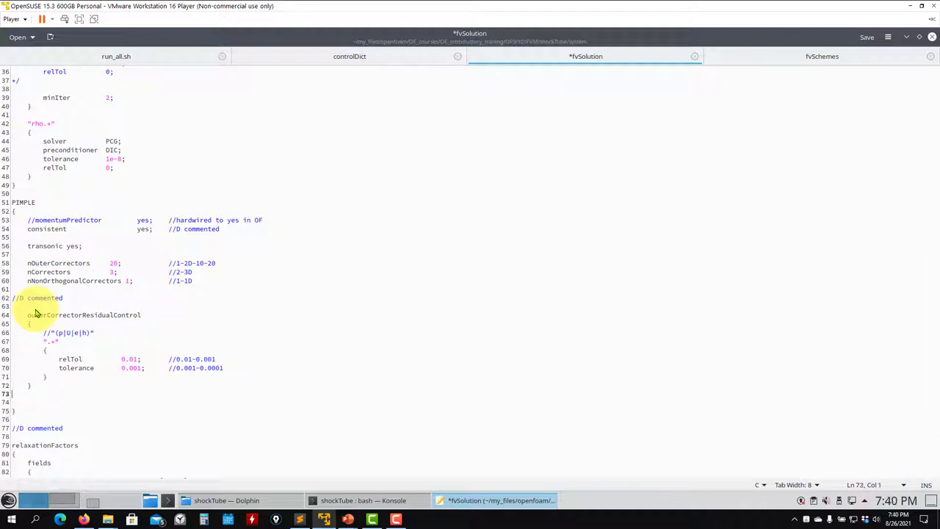
key(ctrl+s)
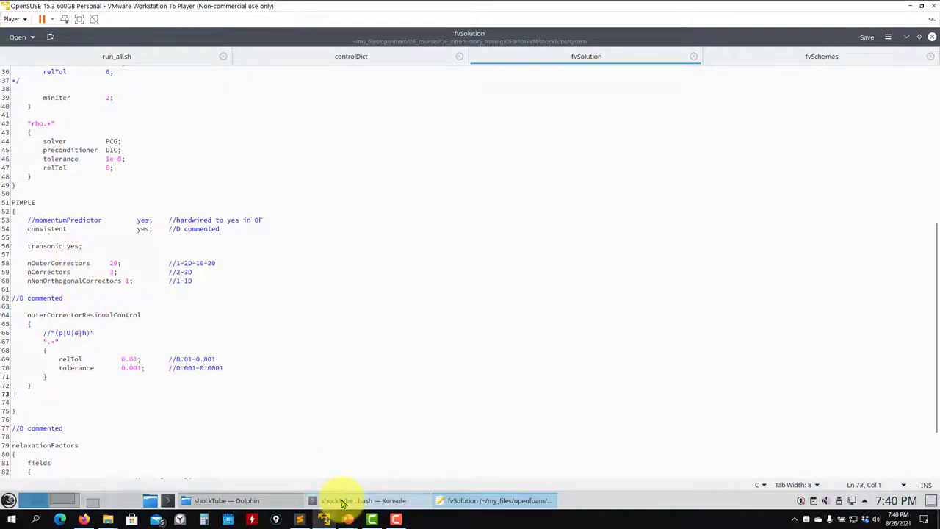
- Scroll back through the Konsole solver output to inspect the pressure residual lines
click(315, 500)
scroll(269, 222, up, 15)
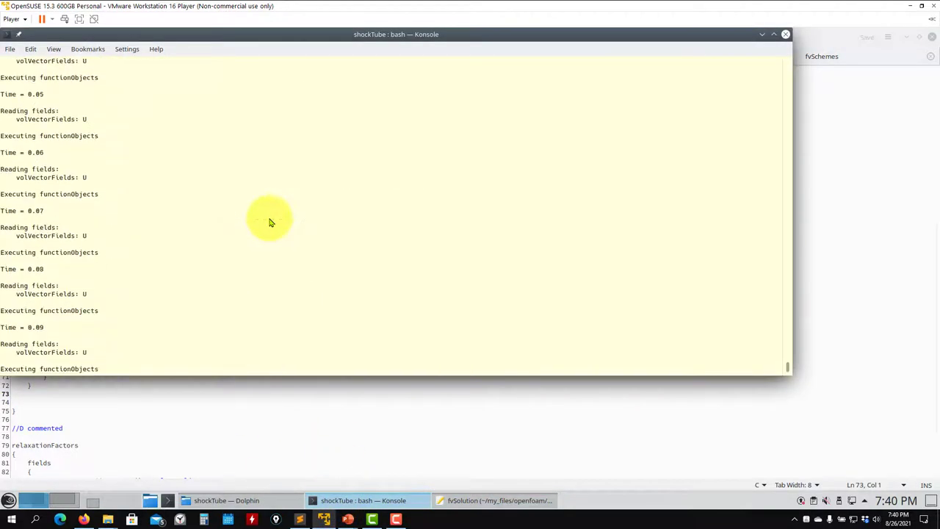
scroll(269, 222, up, 11)
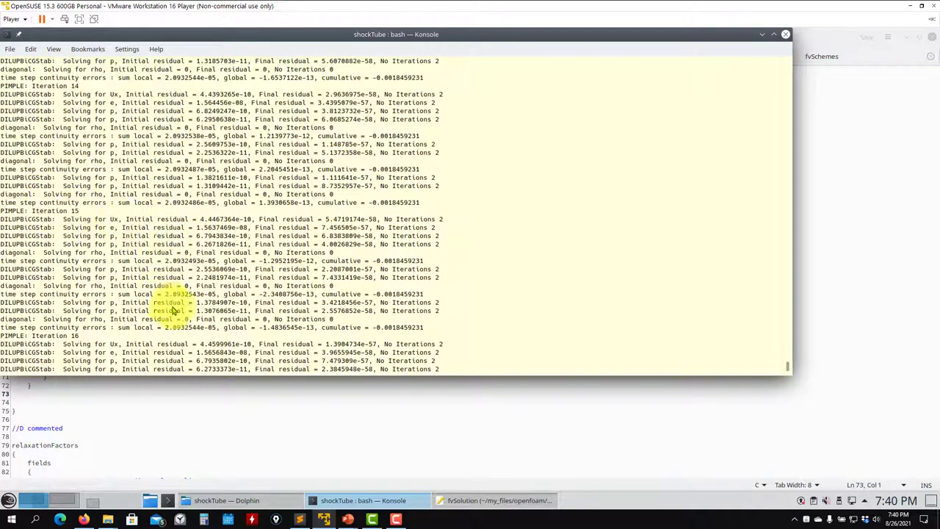
triple_click(212, 313)
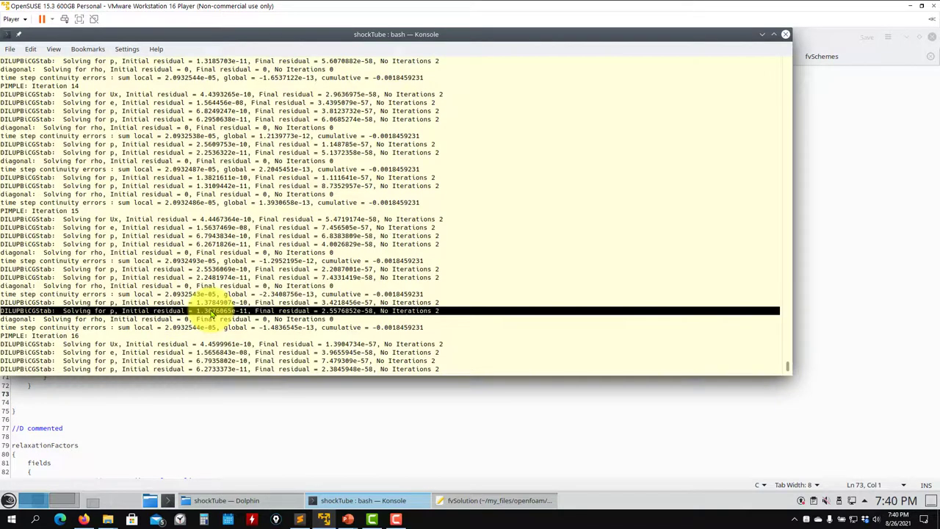
click(212, 313)
click(151, 420)
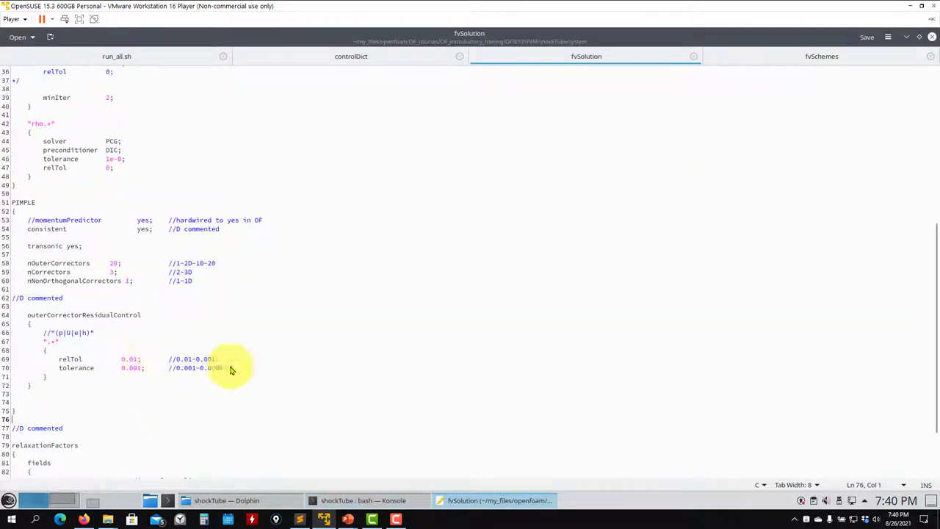
- Highlight relTol 0.01, tolerance 0.001 and nOuterCorrectors 20 in fvSolution for review
drag(230, 370, 67, 359)
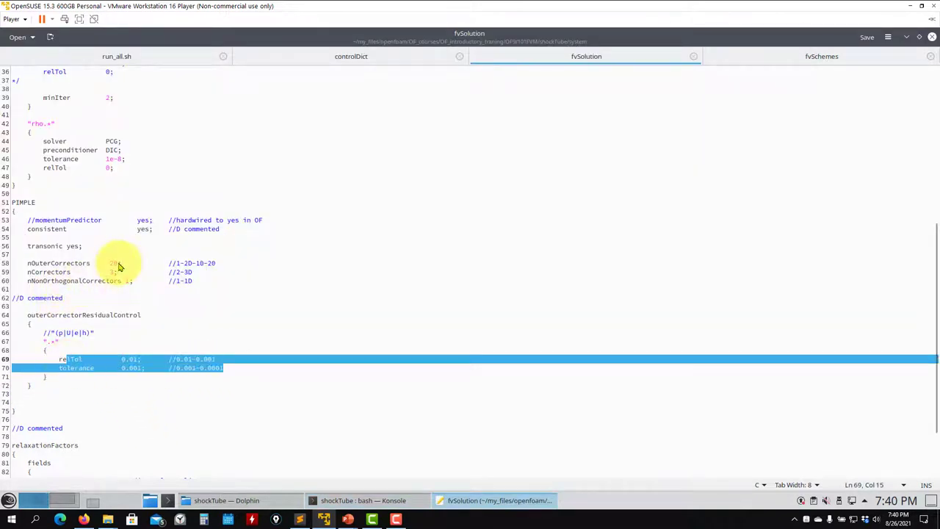
click(112, 266)
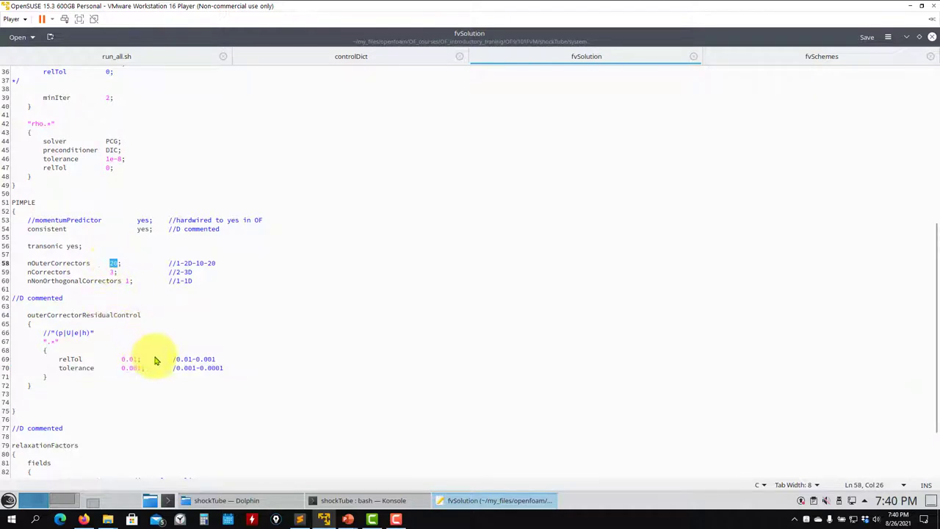
drag(224, 367, 62, 361)
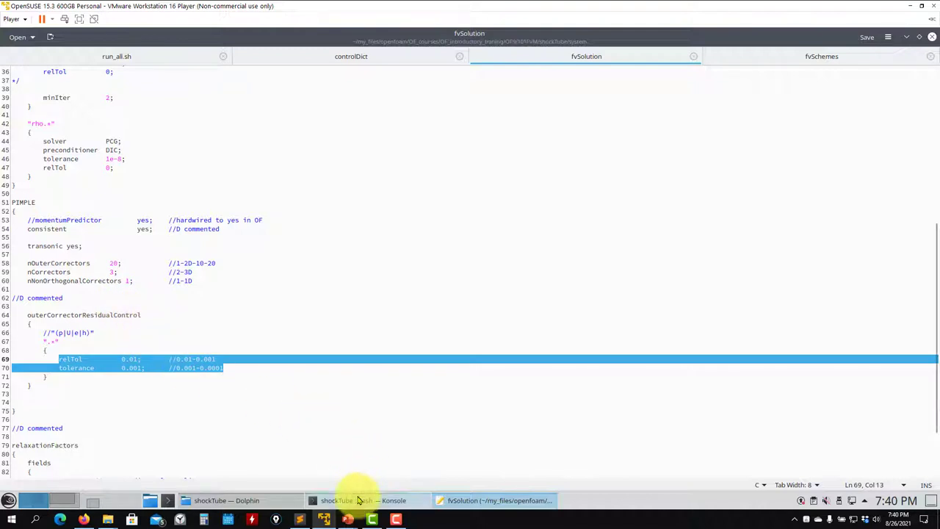
click(114, 258)
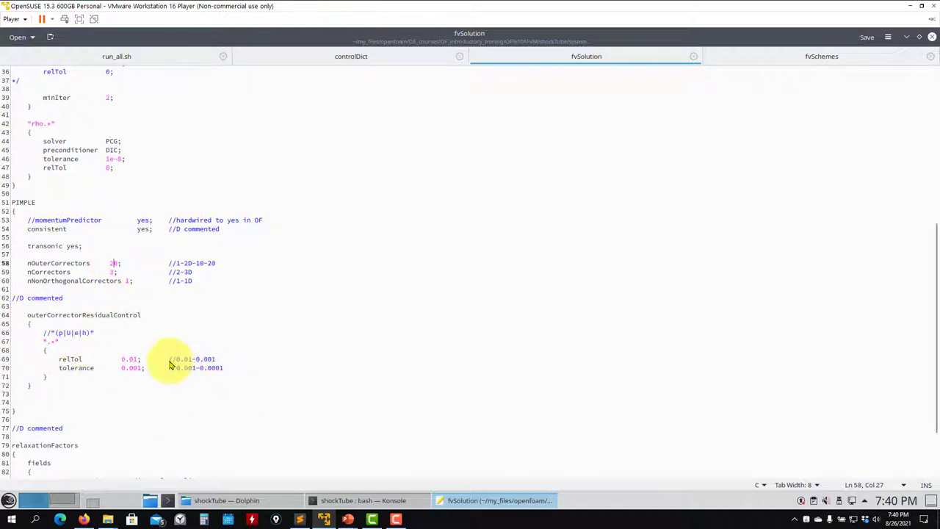
double_click(114, 263)
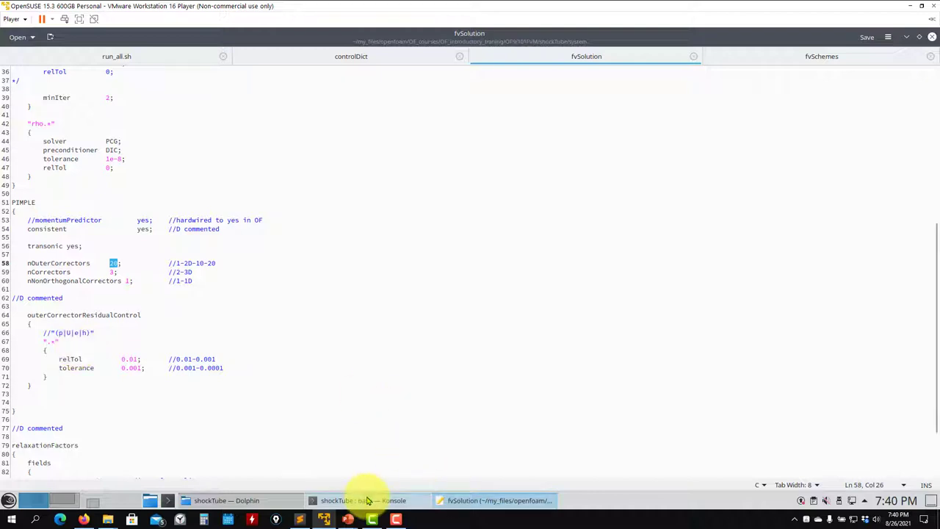
click(365, 499)
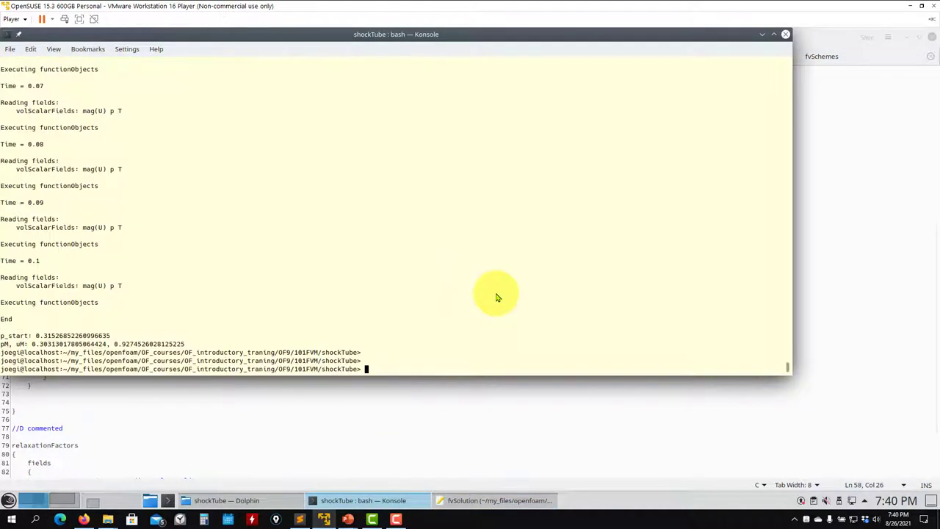
- Rerun sh run_all.sh with residual control active, then reposition and enlarge the Konsole window
key(Up)
key(Return)
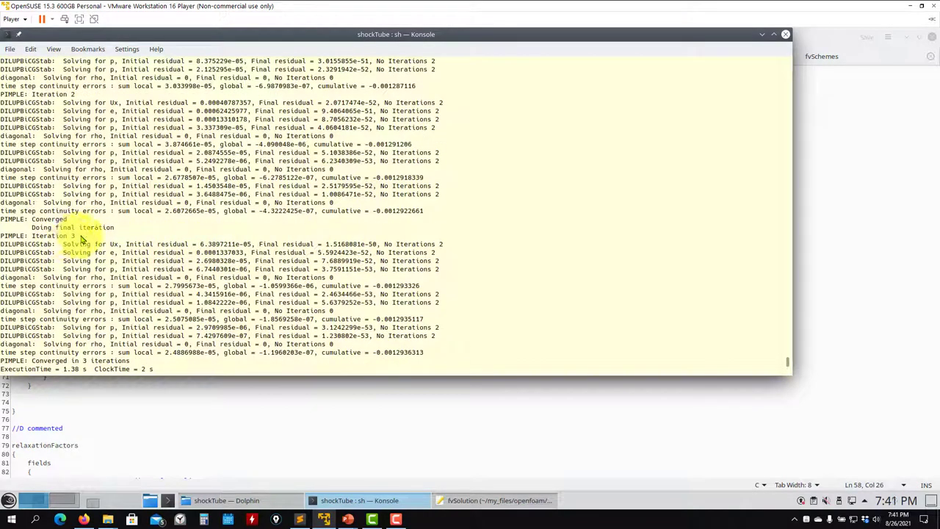
drag(298, 46, 601, 69)
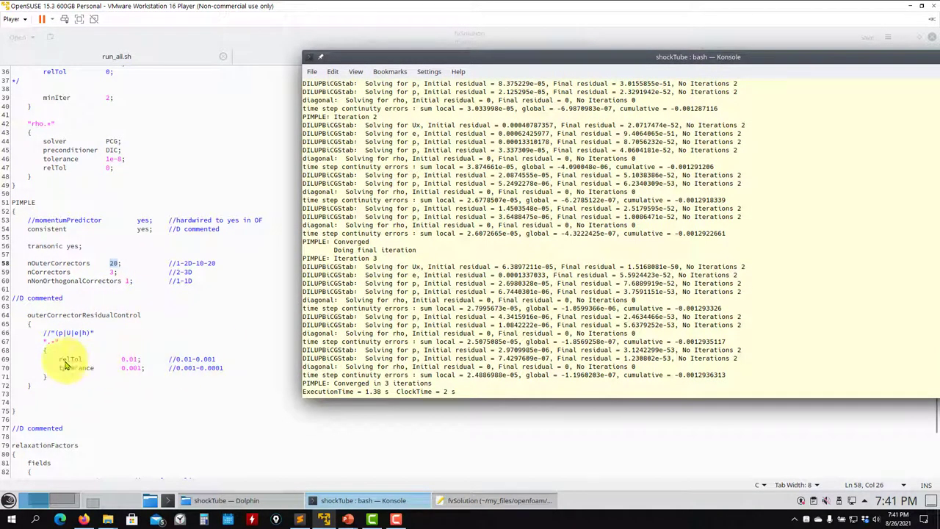
double_click(667, 58)
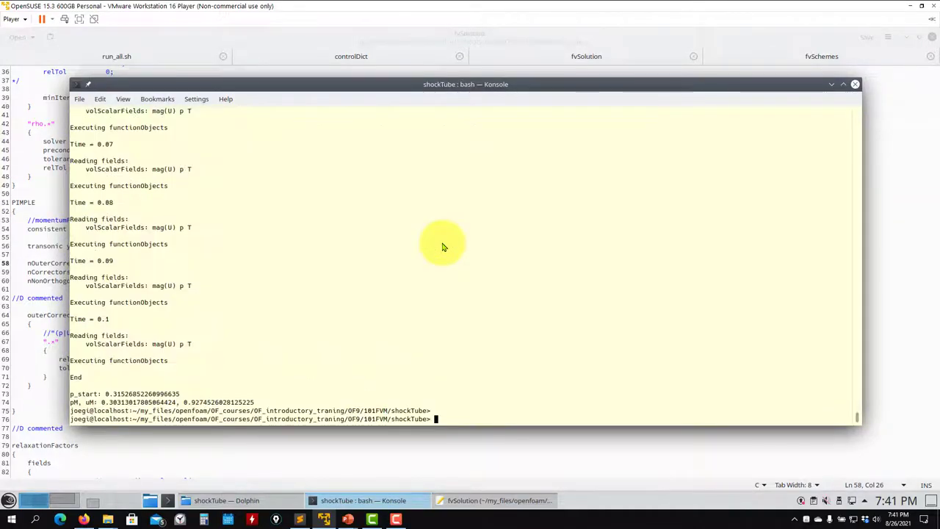
- Page through log.solver with more to check the PIMPLE iterations per time step
key(Return)
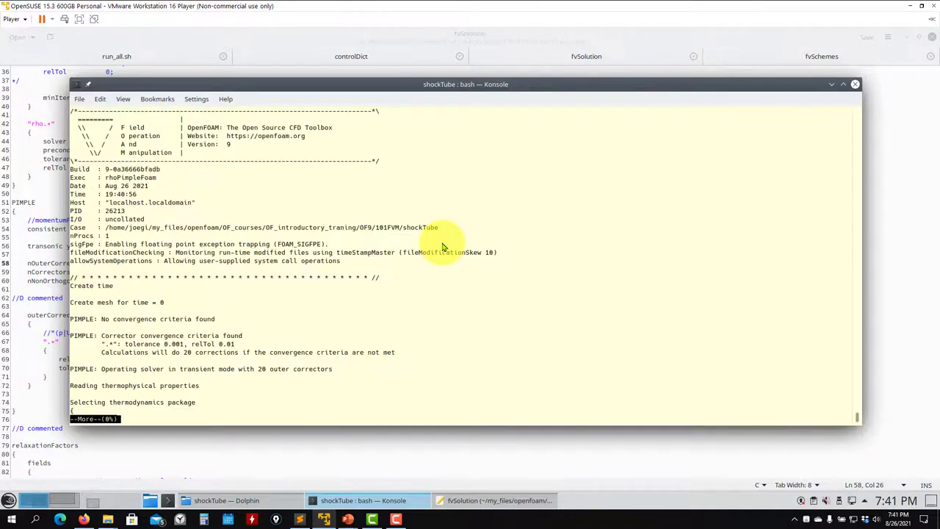
key(space)
scroll(208, 283, down, 1)
key(space)
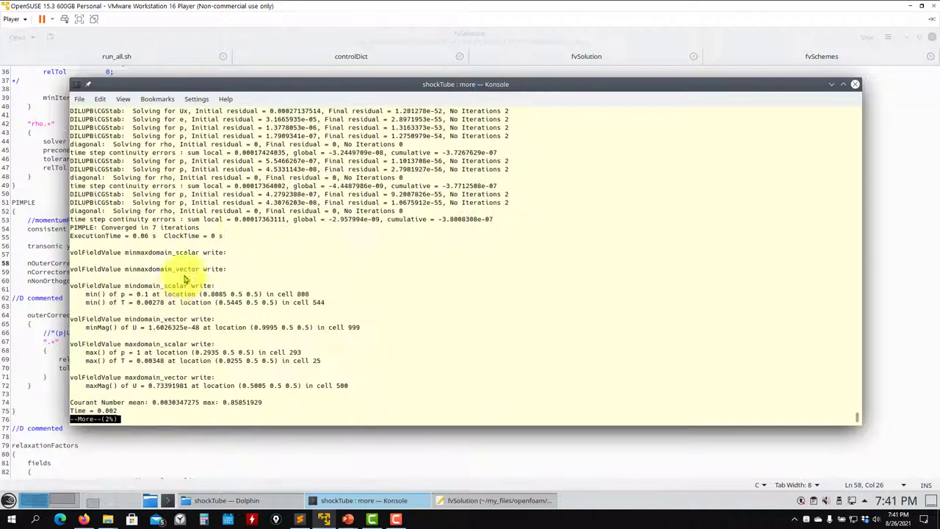
scroll(198, 213, up, 5)
scroll(183, 209, down, 1)
key(space)
key(space)
key(space)
key(space)
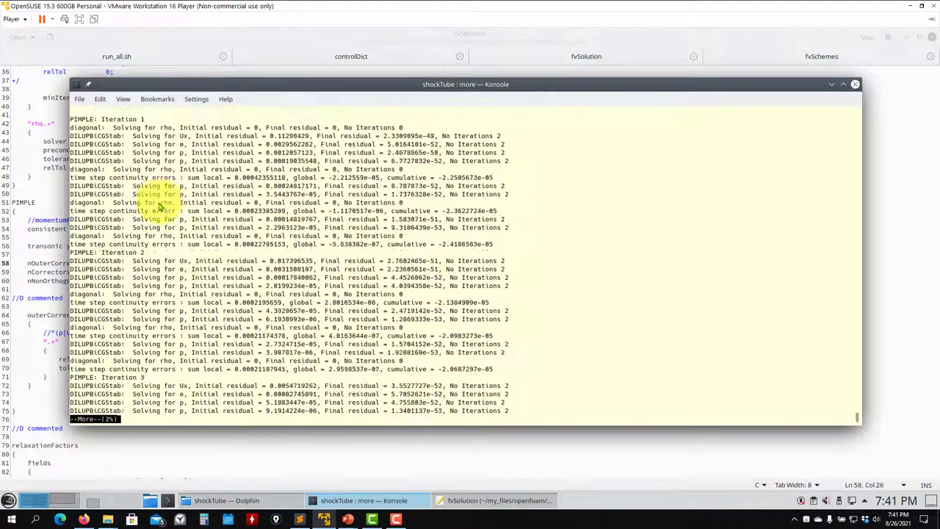
scroll(180, 257, up, 5)
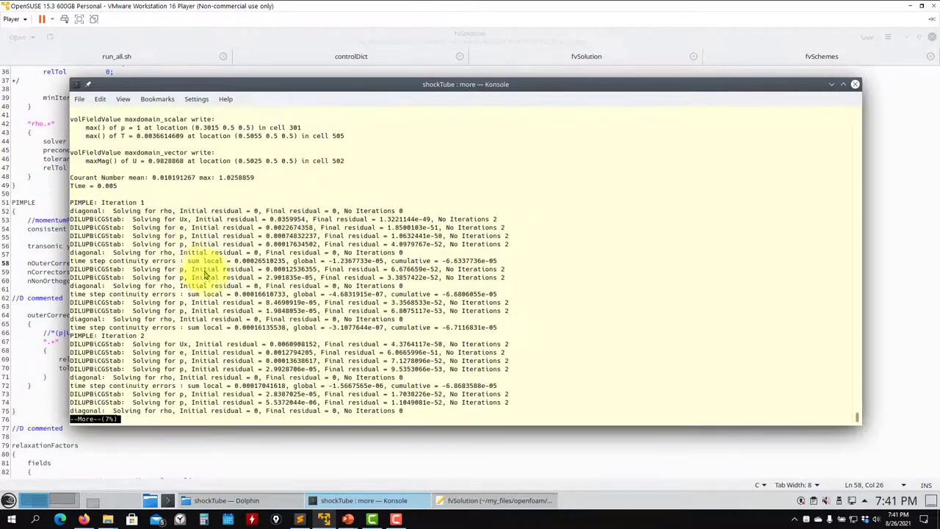
key(q)
- List the shockTube case contents with ls
key(Return)
text(ls)
key(Return)
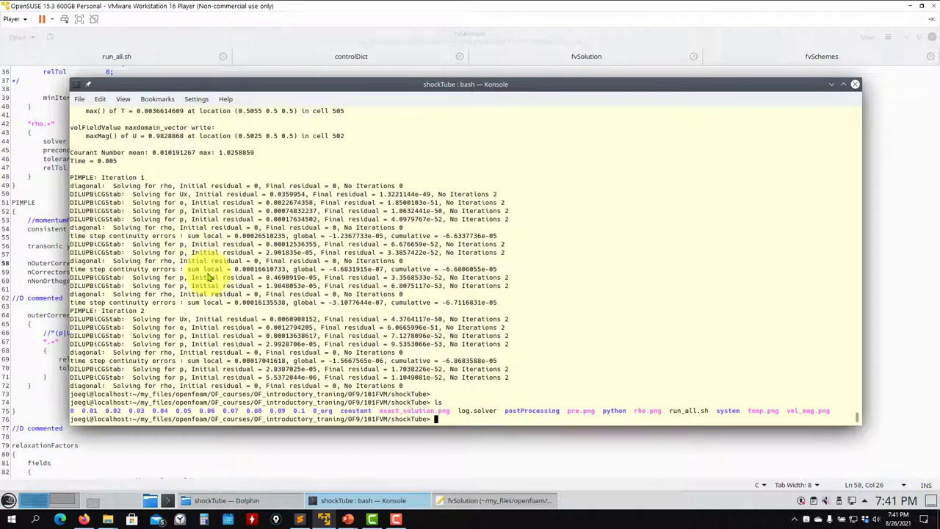
- Open temp.png from the shockTube folder to compare against the exact solution, then return to fvSolution
click(29, 314)
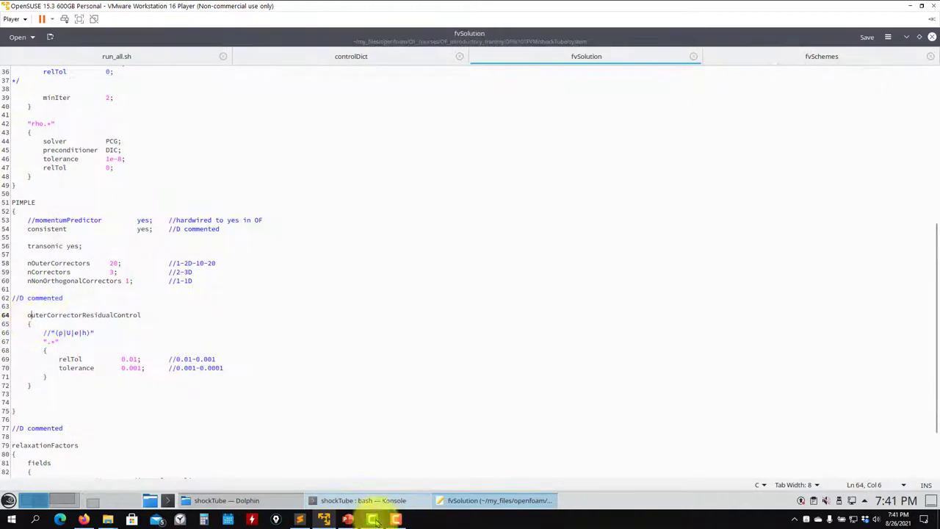
click(220, 500)
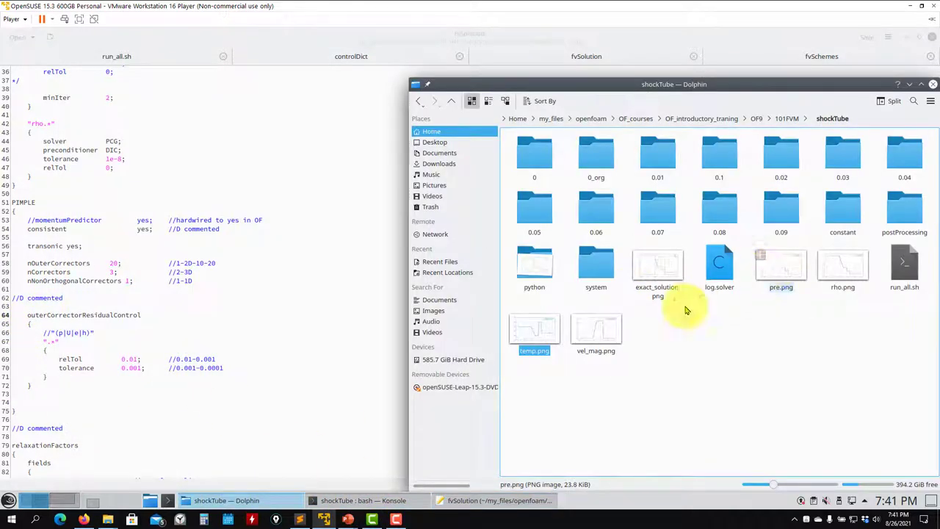
double_click(543, 331)
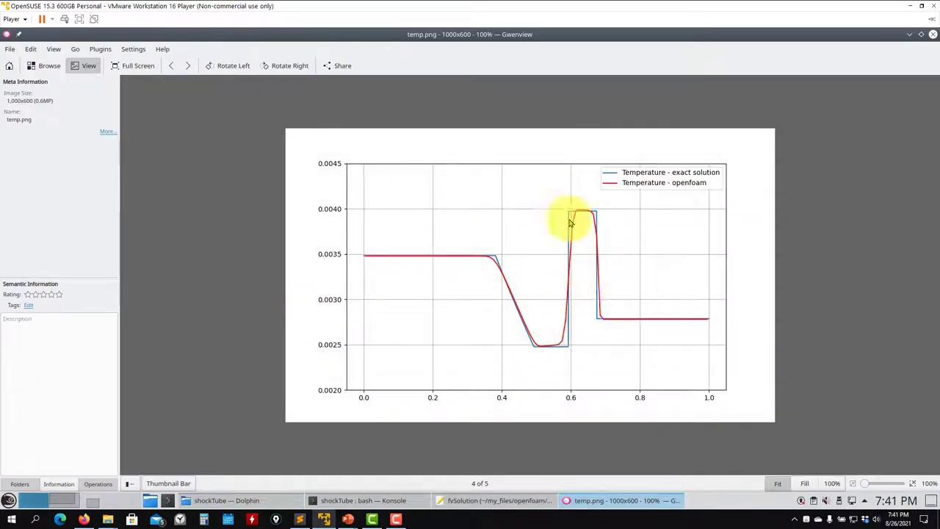
click(931, 38)
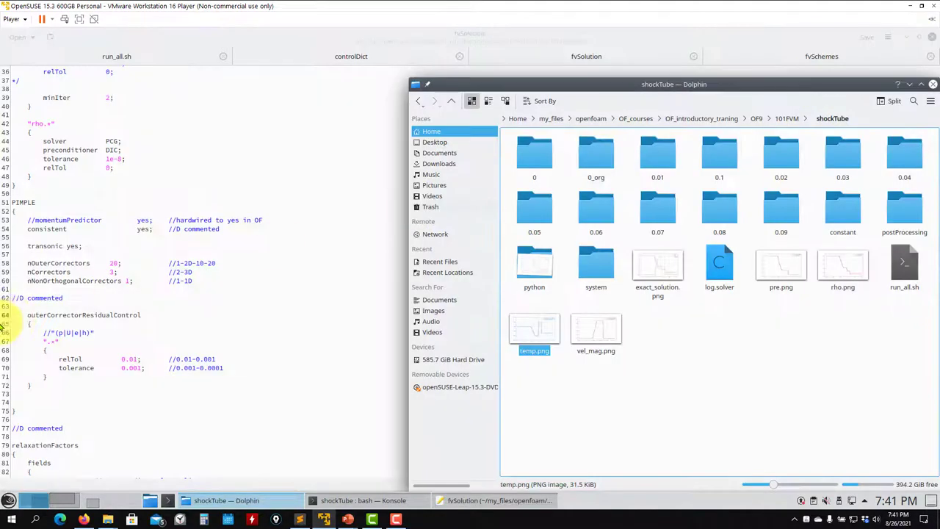
click(100, 307)
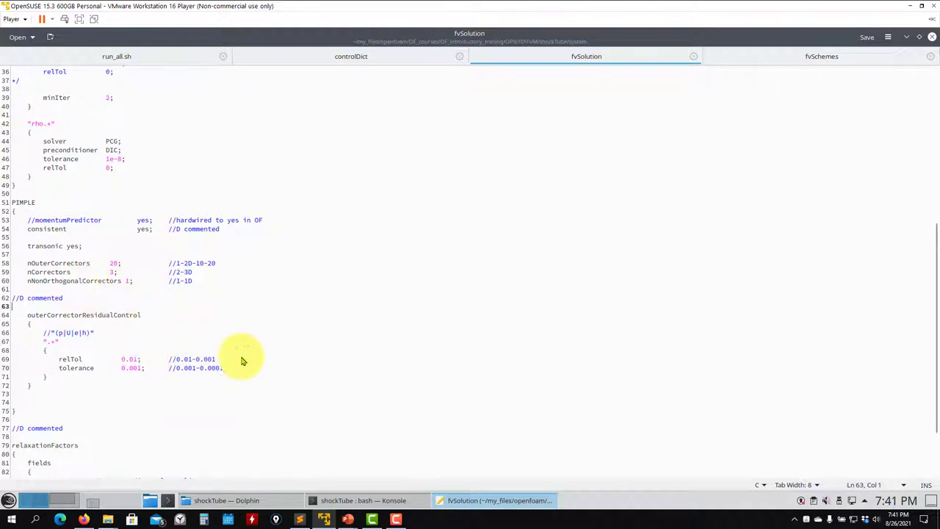
- Comment out the outerCorrectorResidualControl block with /* and */
drag(69, 379, 4, 349)
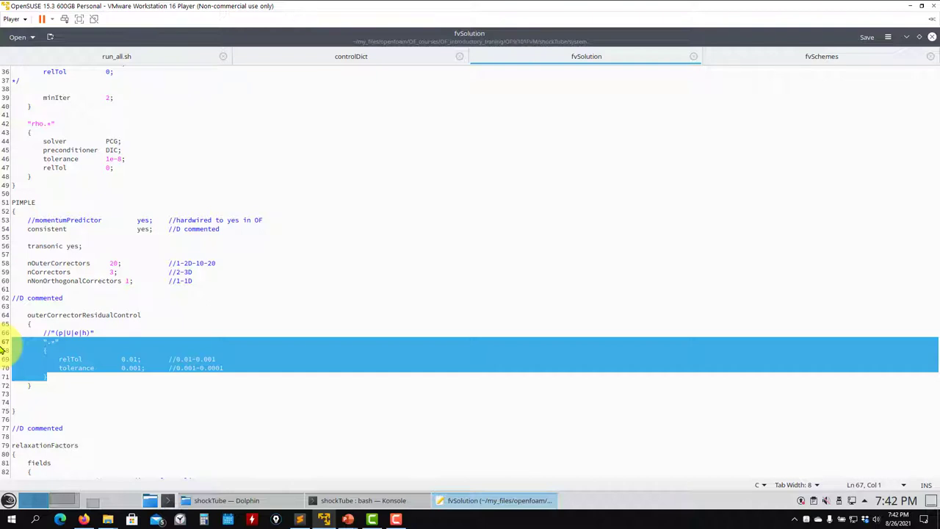
click(115, 266)
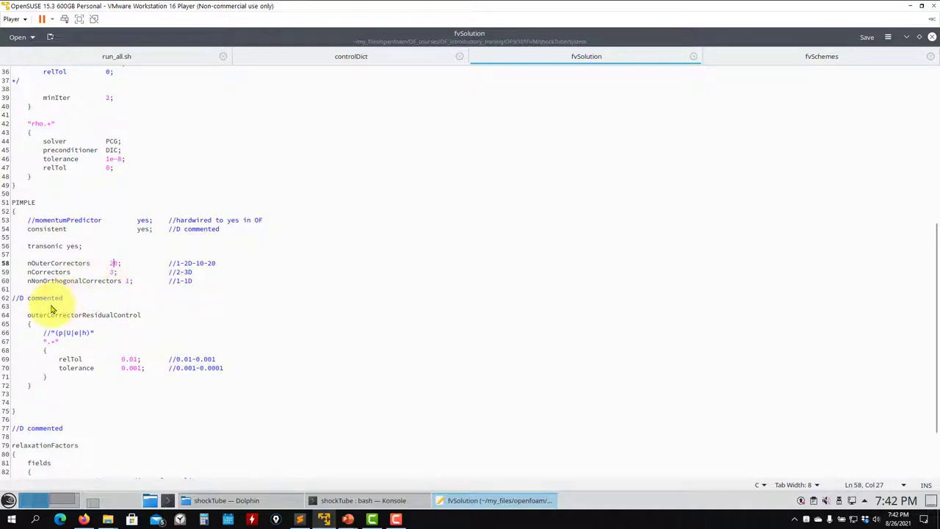
text(/*)
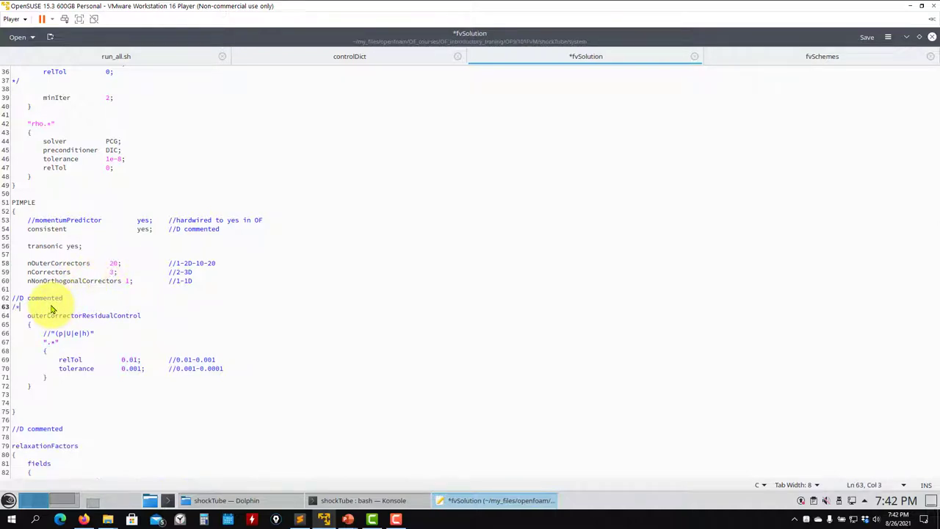
key(Down)
text(*)
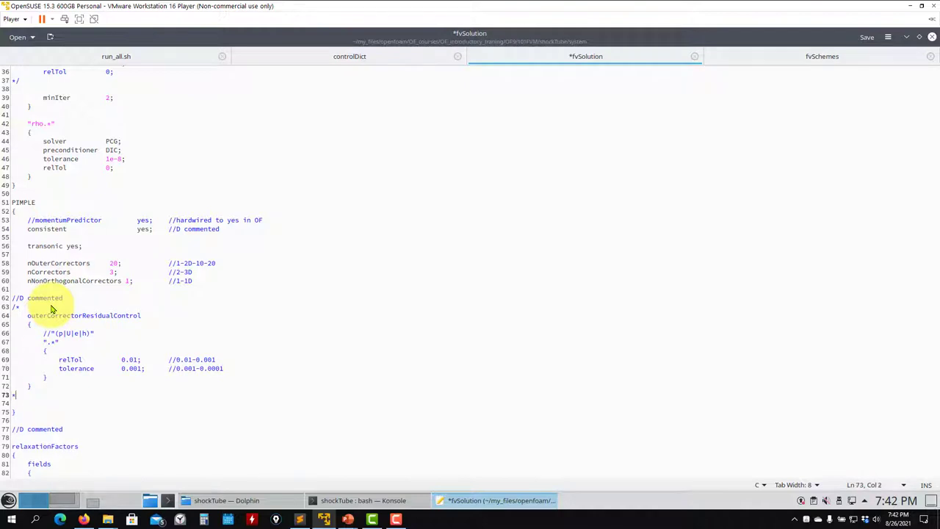
- Change nOuterCorrectors to 5, note 5 in its comment, and save fvSolution
click(114, 264)
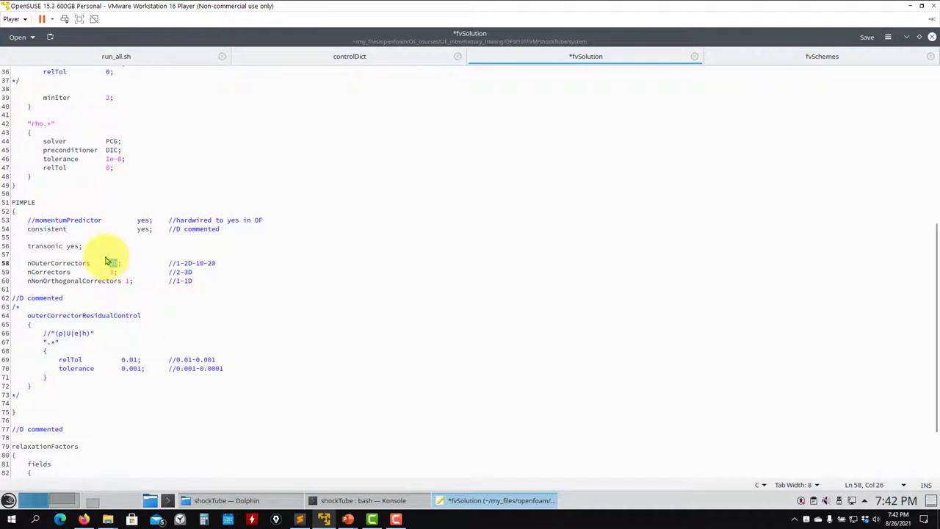
text(5)
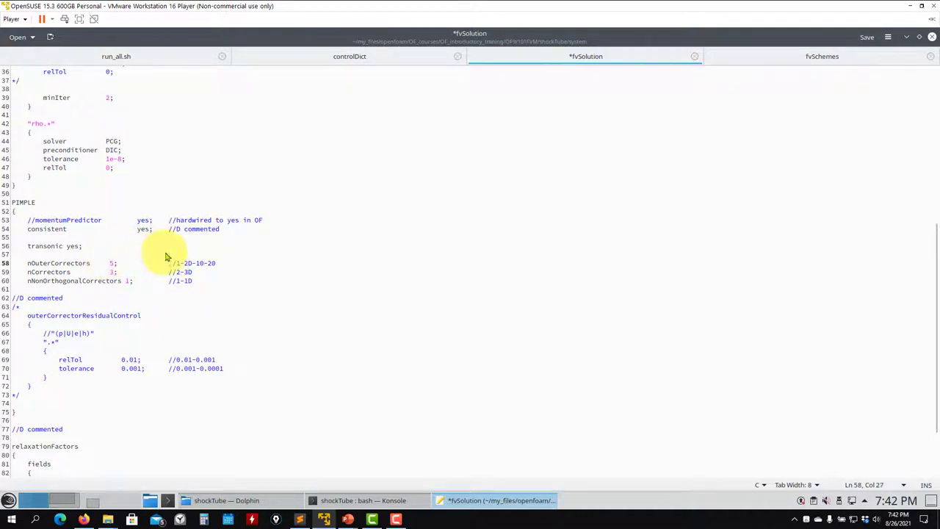
click(195, 263)
text(5R-)
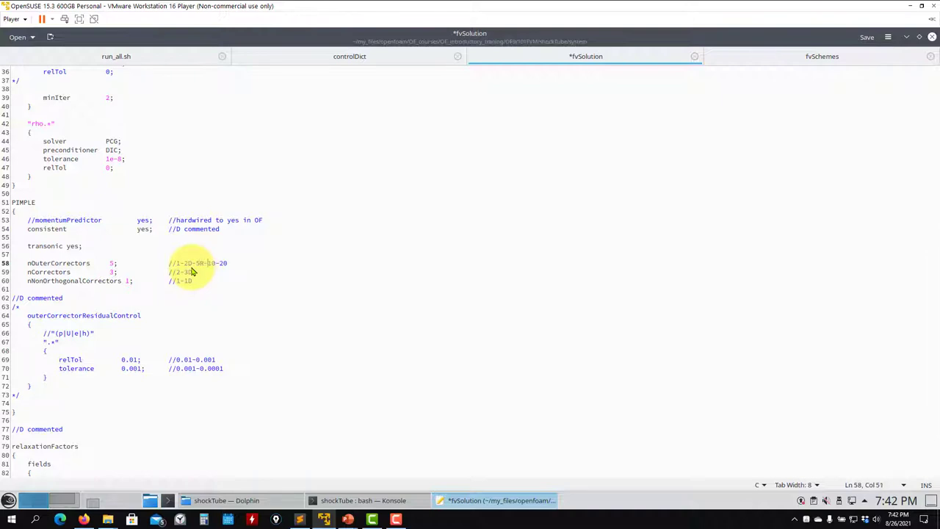
key(ctrl+s)
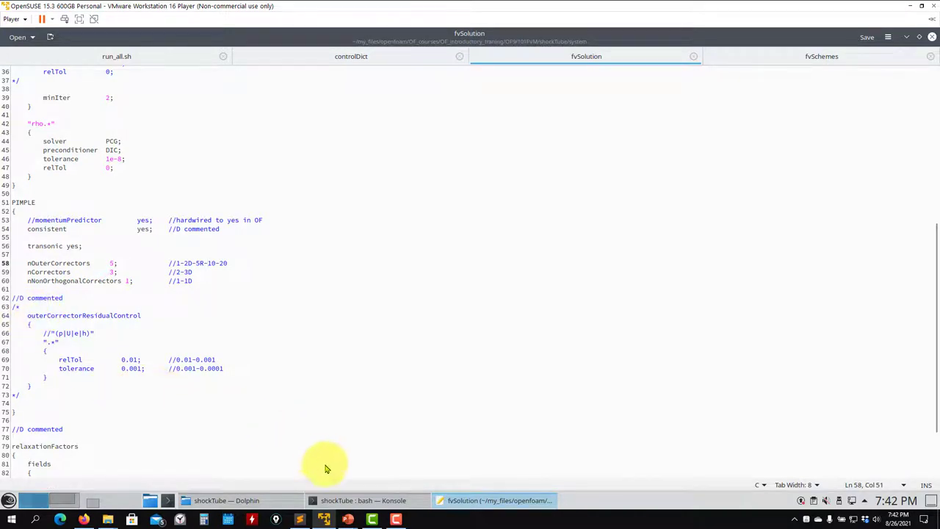
click(349, 500)
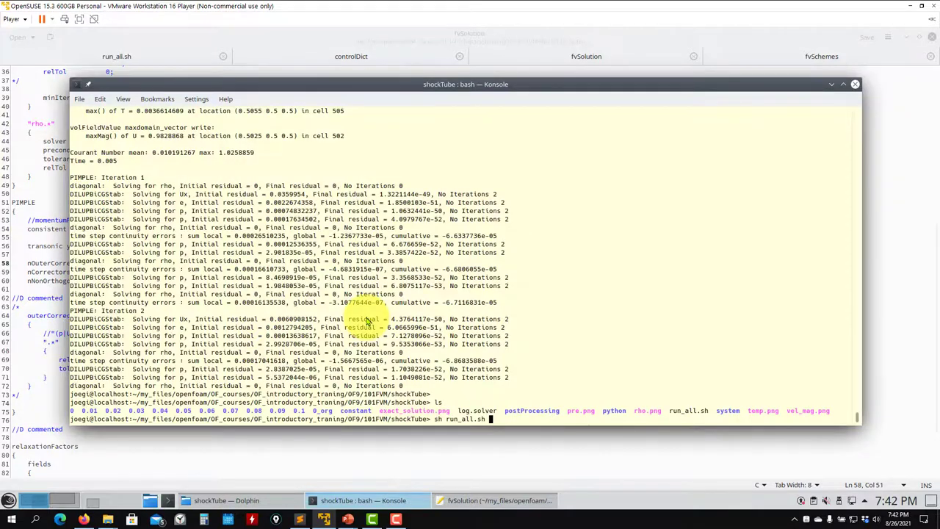
- Rerun run_all.sh with 5 outer correctors while checking the commented residual block in fvSolution
key(Return)
click(50, 373)
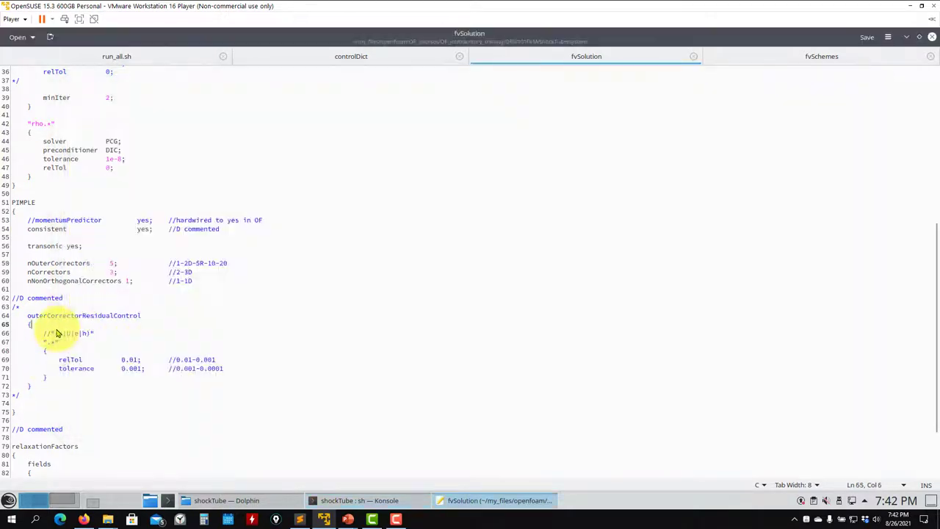
scroll(52, 331, down, 3)
click(60, 240)
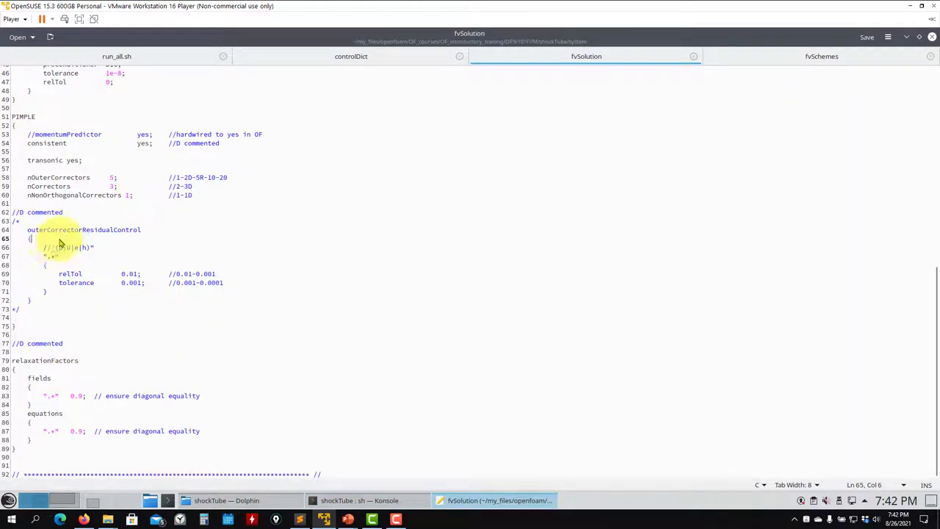
click(381, 503)
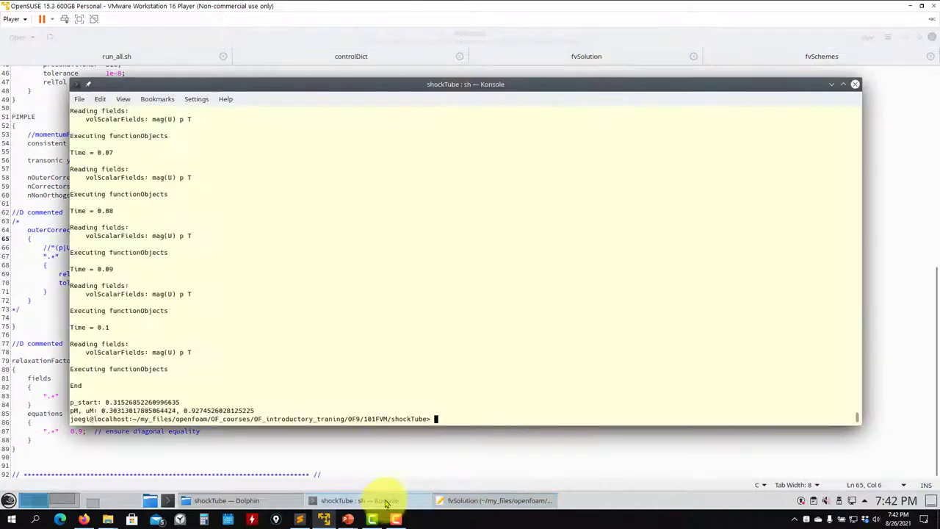
- View the new temp.png and pre.png comparison plots, then close Gwenview
click(229, 500)
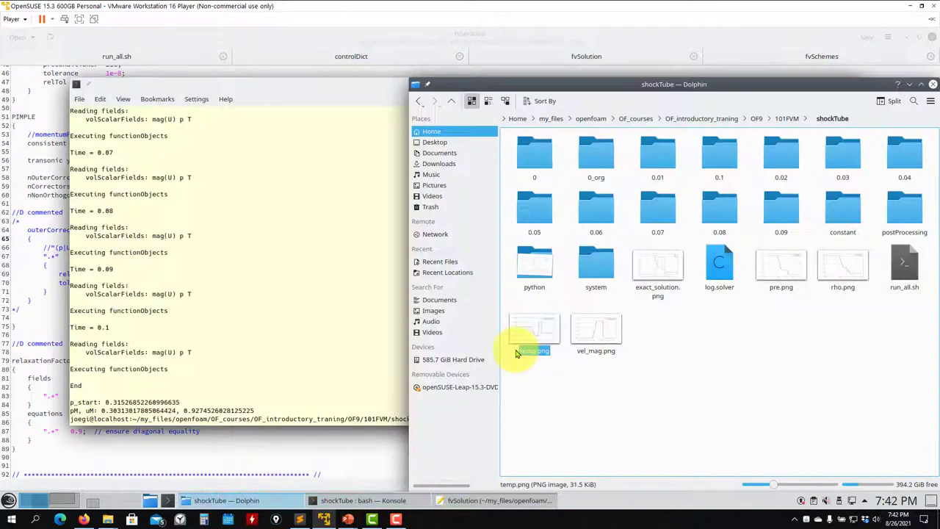
double_click(560, 330)
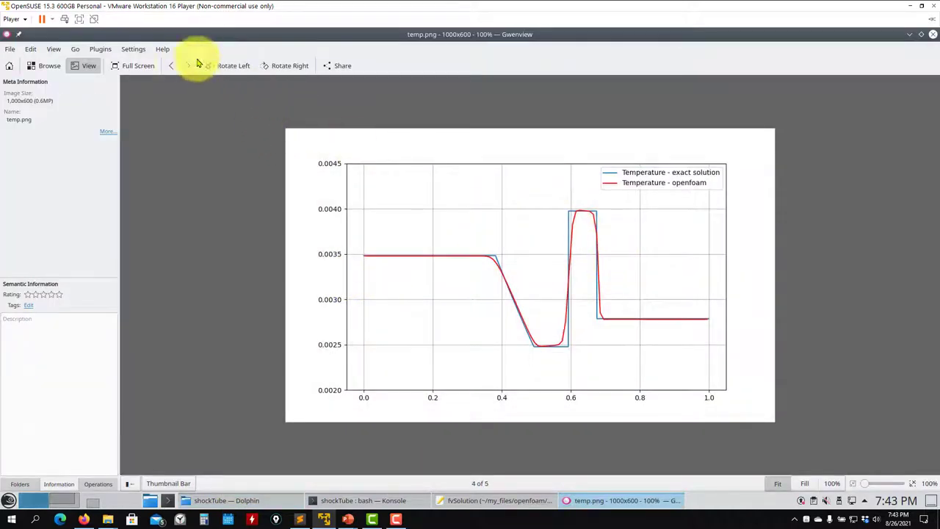
click(171, 67)
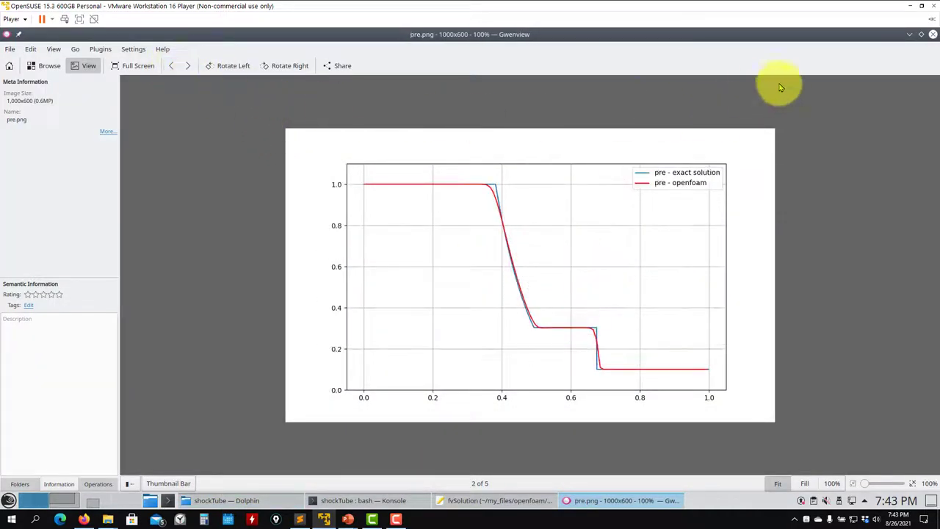
click(933, 35)
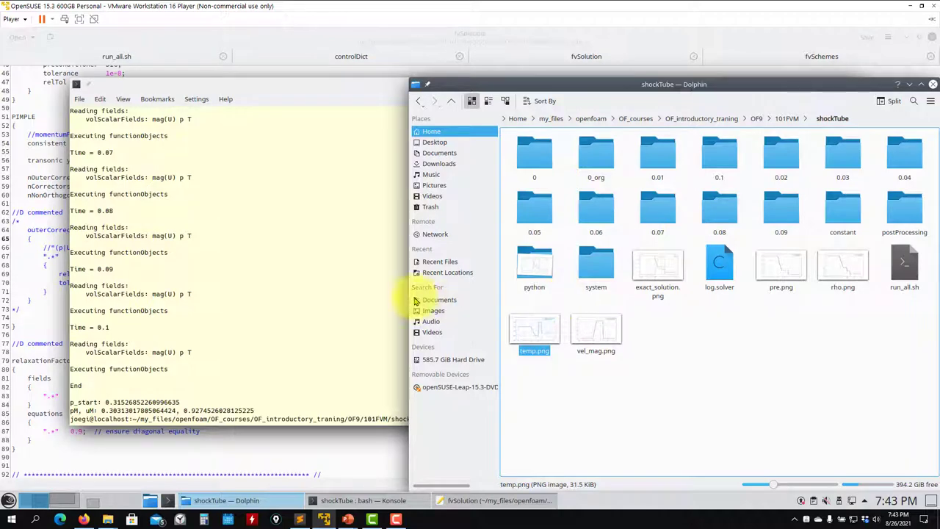
click(368, 297)
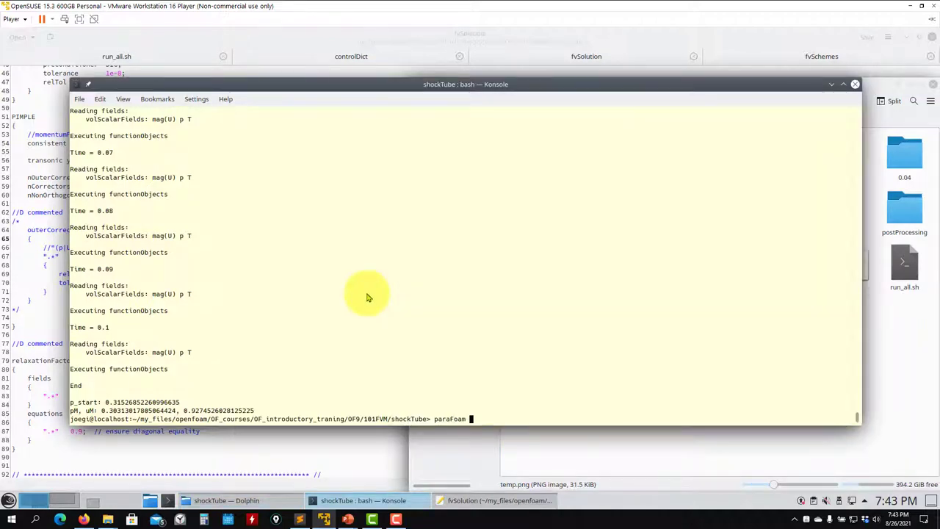
- Load the case in paraFoam and show temperature T at the final time 0.1, rescaled
key(Return)
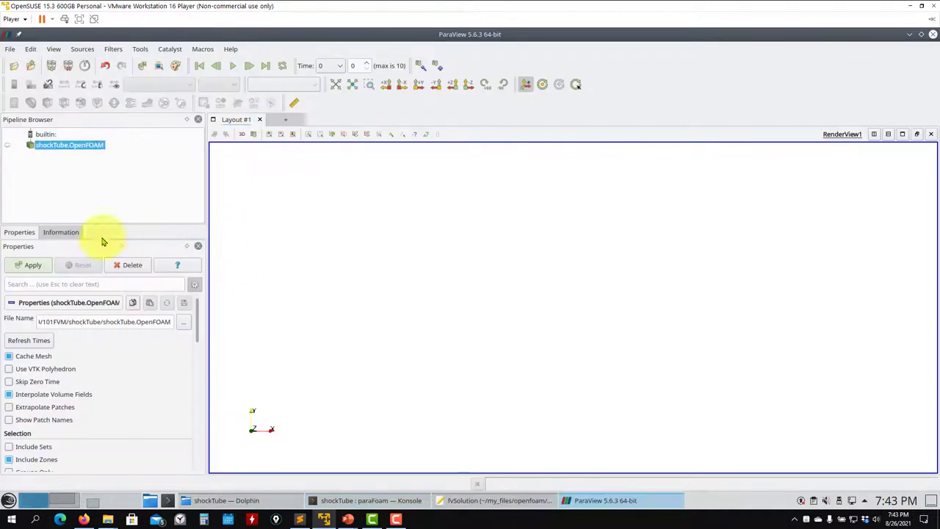
click(30, 264)
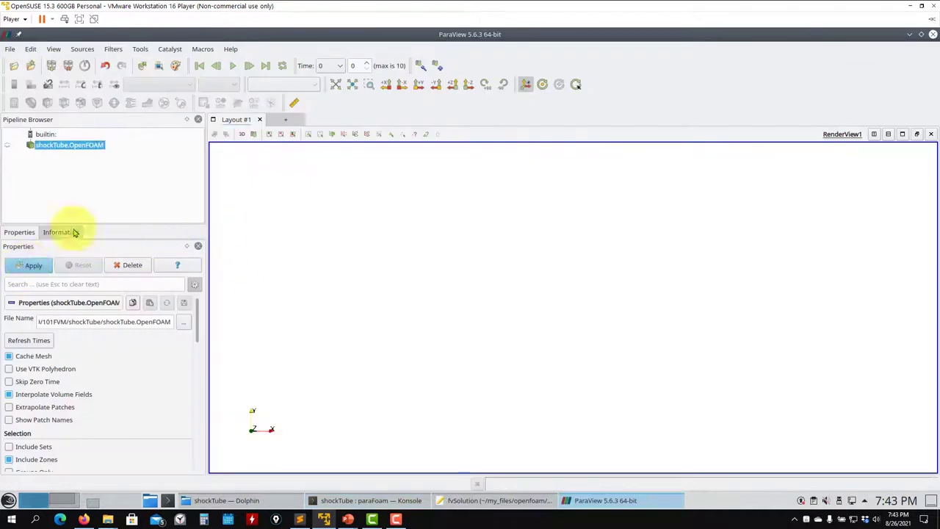
click(185, 87)
click(179, 103)
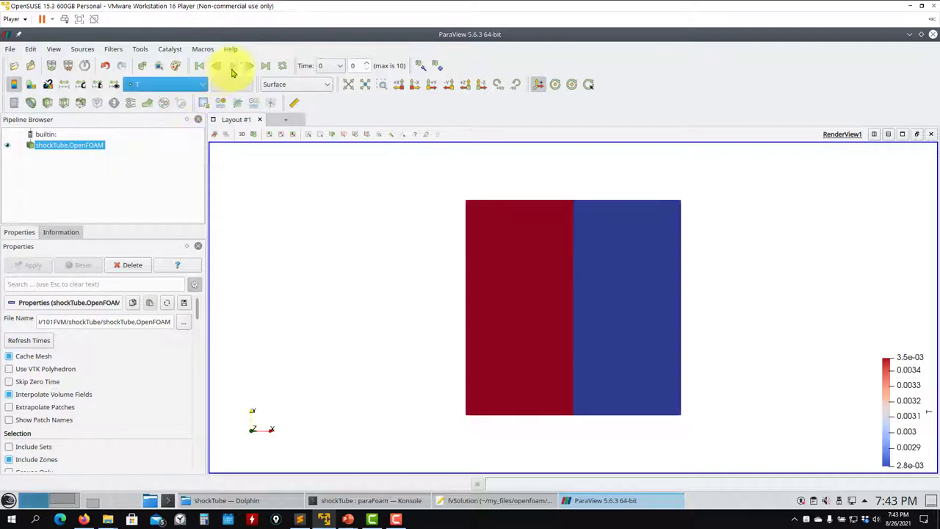
click(232, 67)
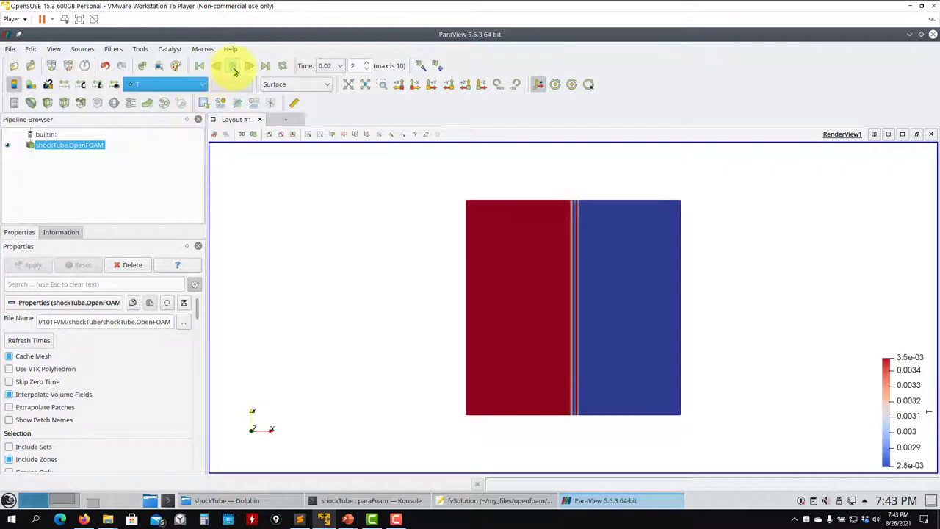
click(70, 87)
- Colour the shockTube geometry by velocity magnitude U
click(164, 85)
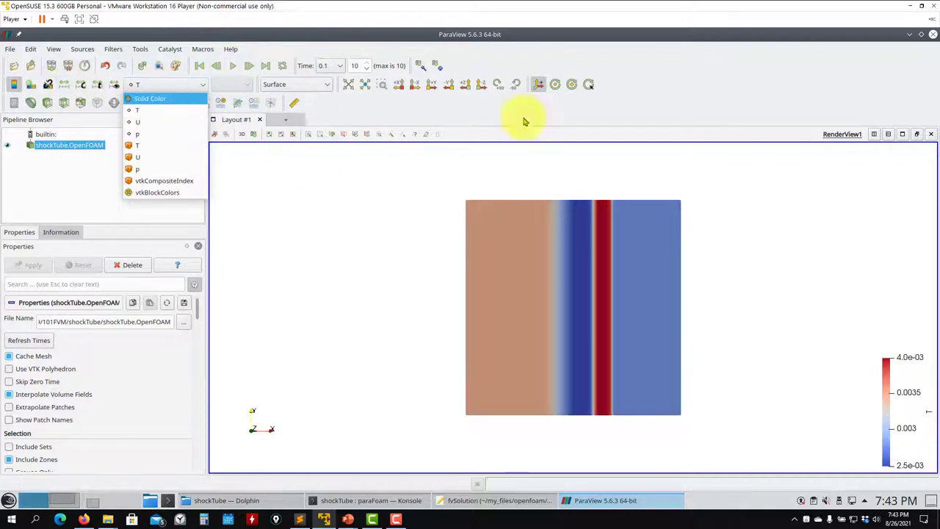
click(162, 122)
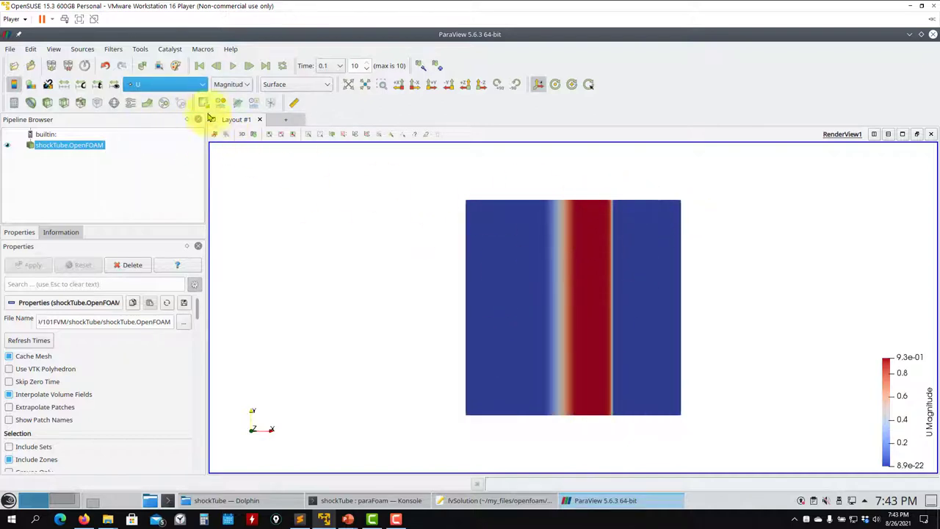
click(199, 93)
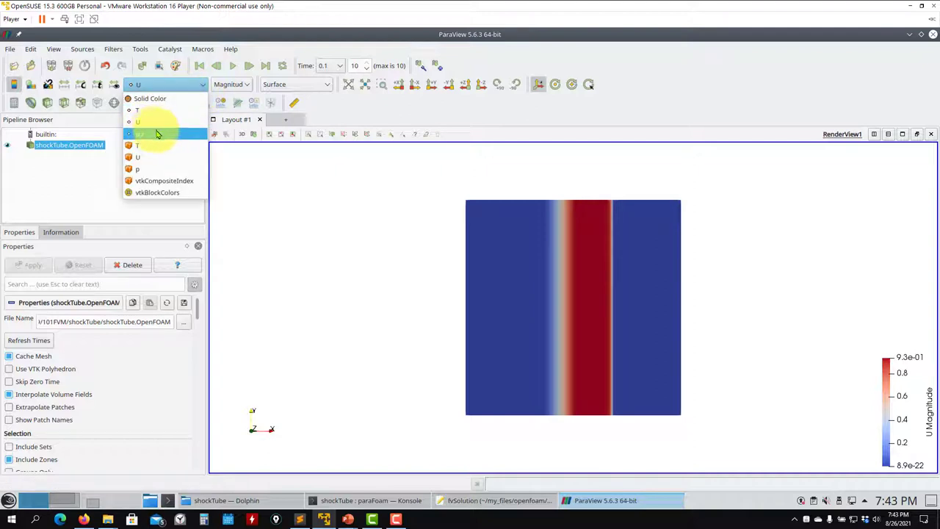
click(157, 134)
- Load all fields, colour by density rho, then close ParaView
drag(195, 307, 198, 340)
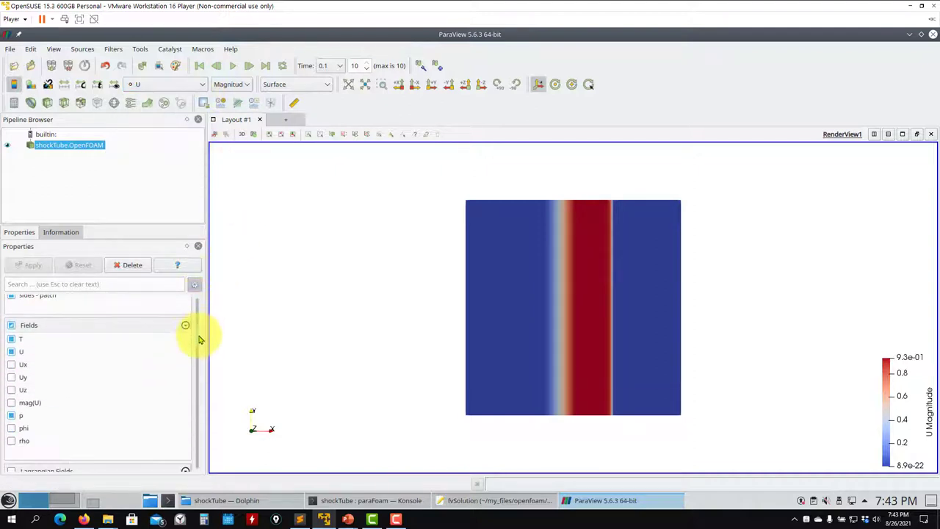
click(11, 337)
click(11, 326)
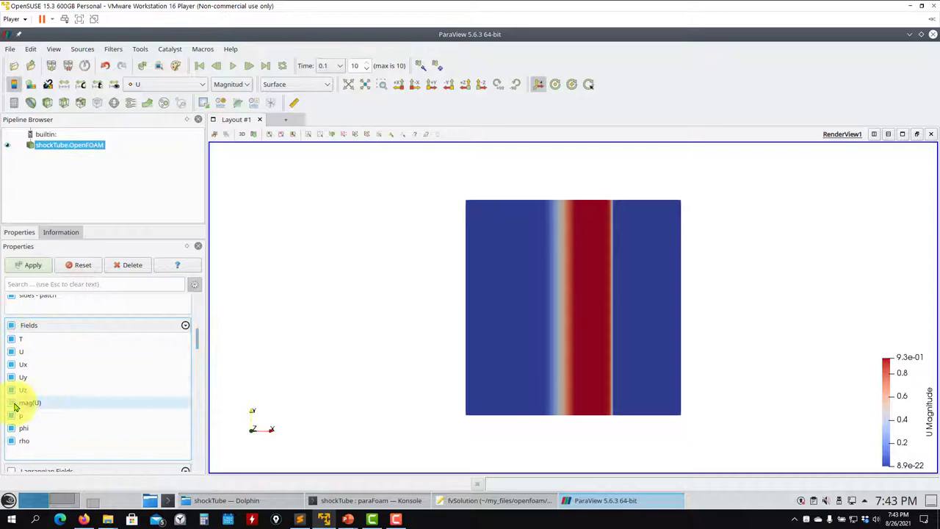
click(29, 264)
click(198, 84)
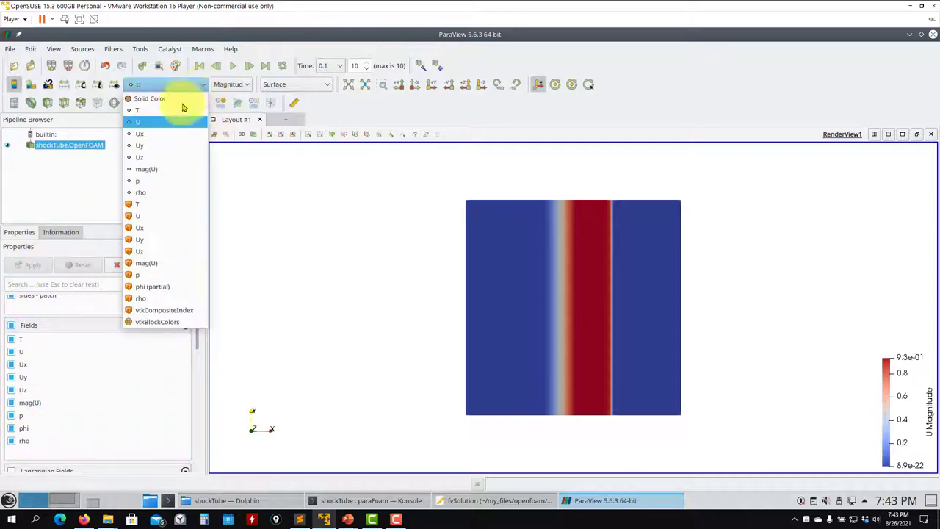
click(141, 298)
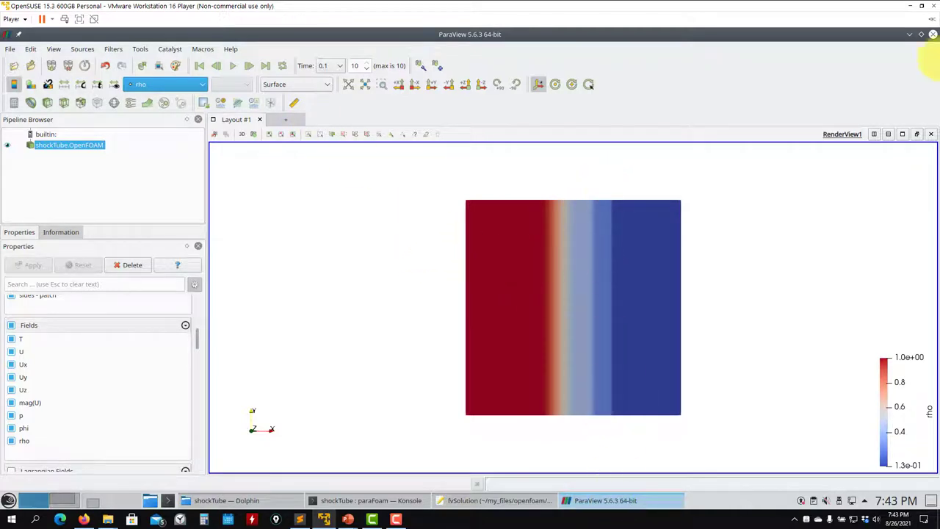
click(932, 34)
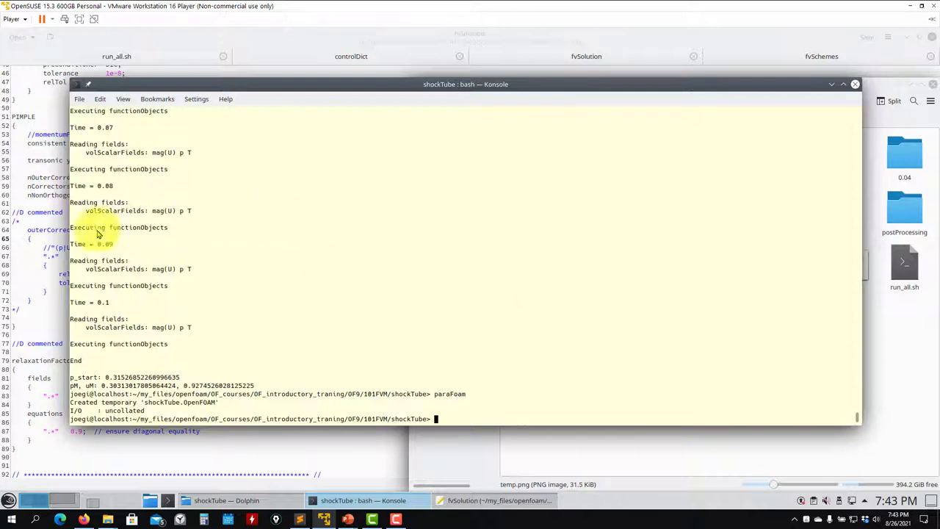
- Uncomment Gauss SuperBee for div(phi,U) on line 61, save fvSchemes, and rerun run_all.sh
click(38, 247)
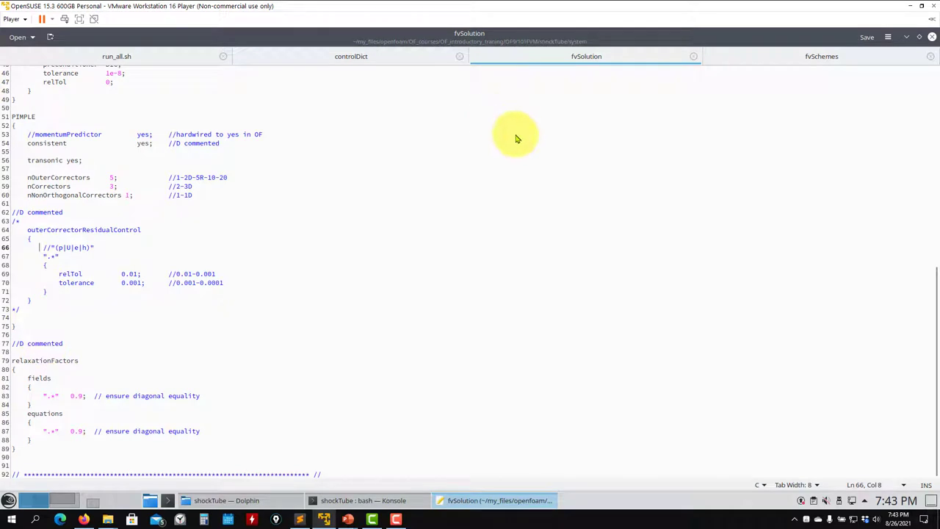
click(838, 66)
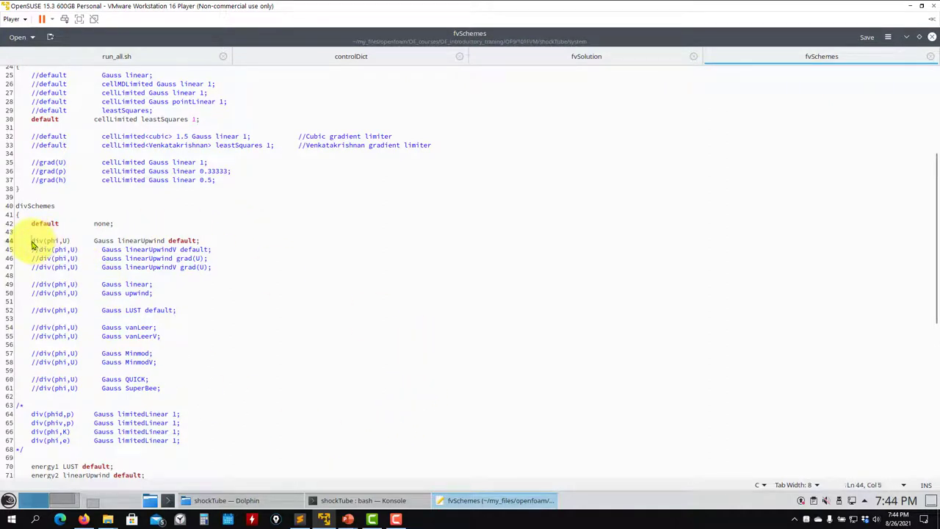
text(//)
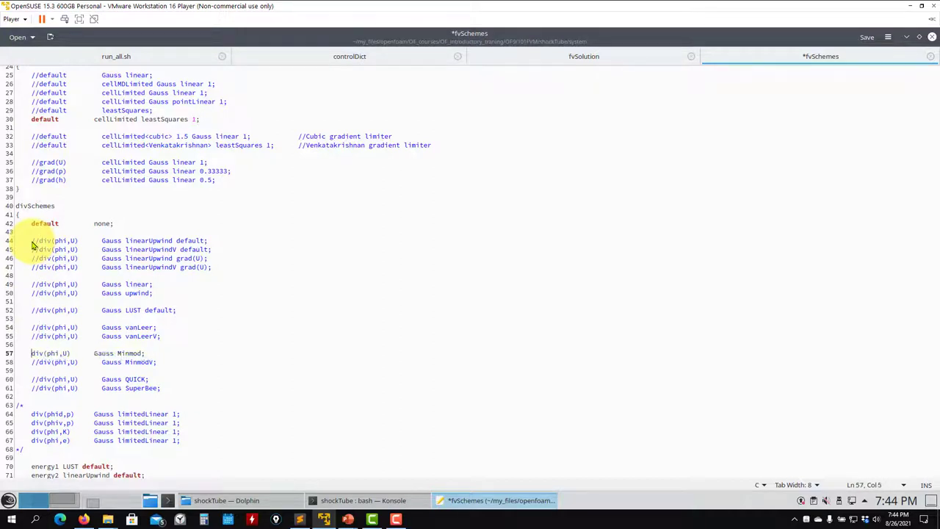
key(ctrl+s)
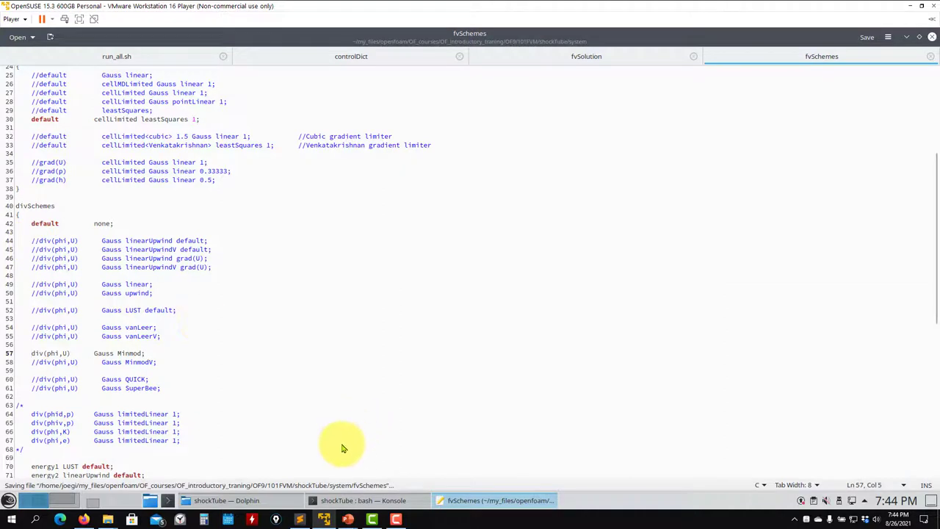
text(//)
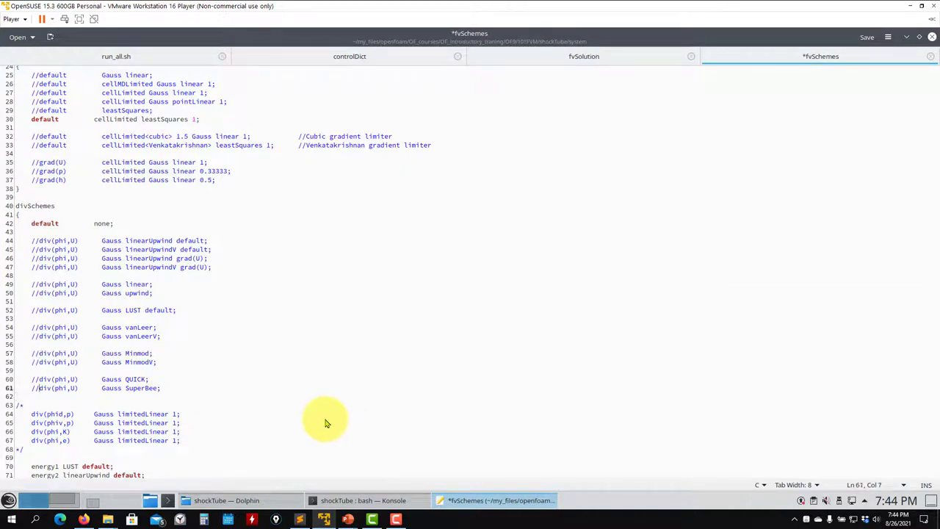
key(ctrl+s)
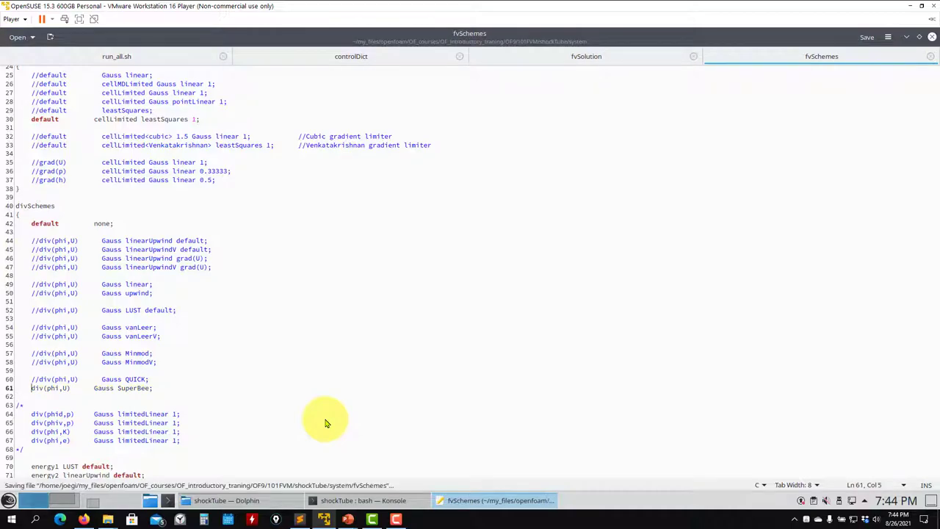
click(363, 500)
key(Return)
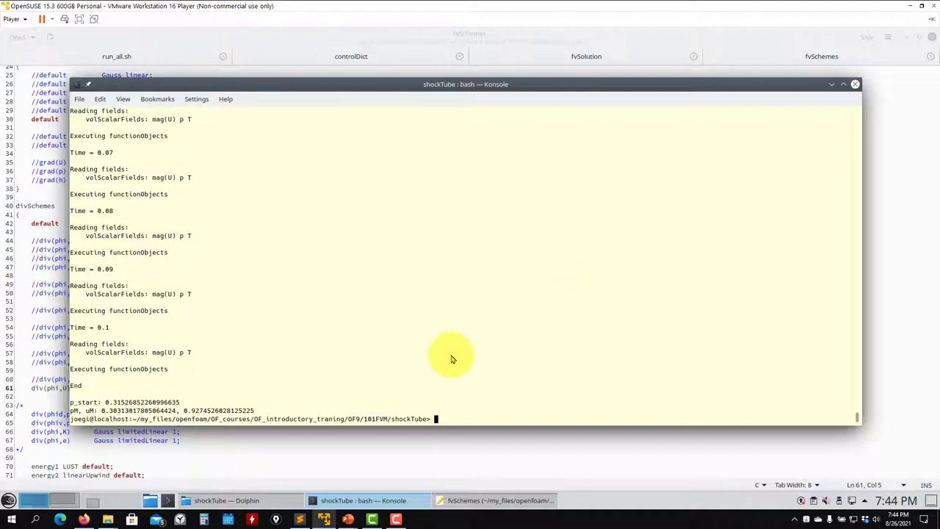
- View the SuperBee run's pre.png, rho.png and temp.png plots in Gwenview, then close it
click(249, 500)
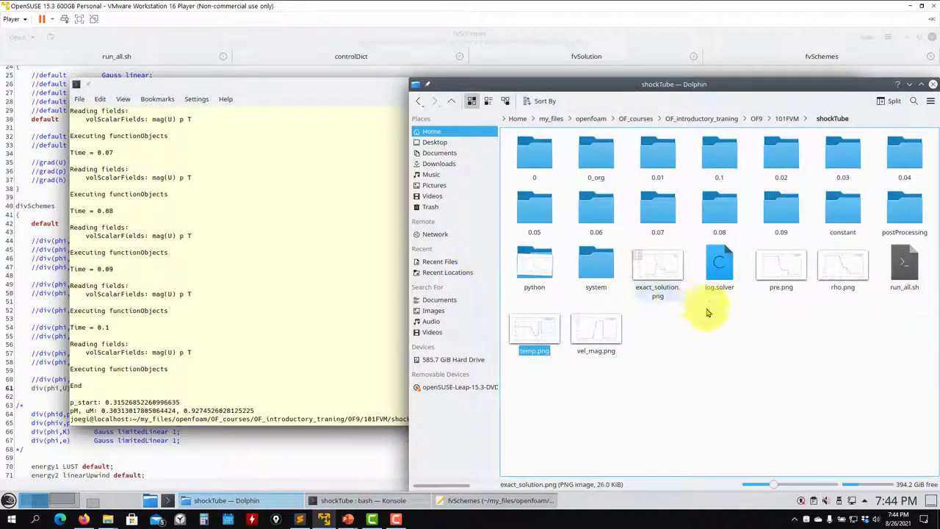
click(780, 265)
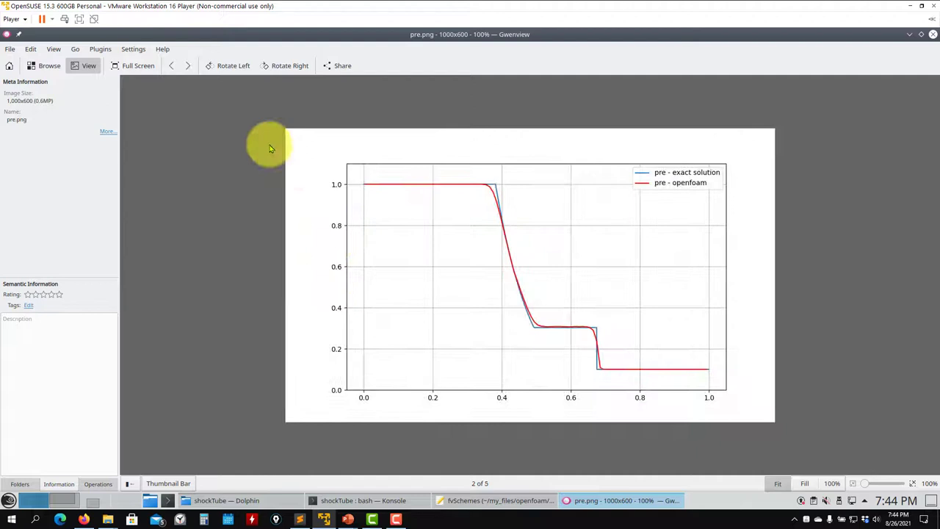
click(187, 66)
click(187, 66)
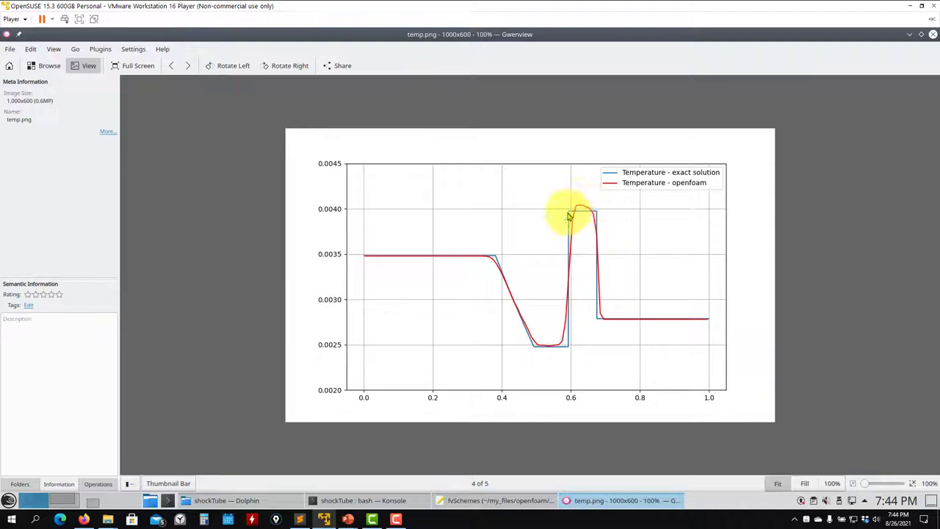
click(934, 34)
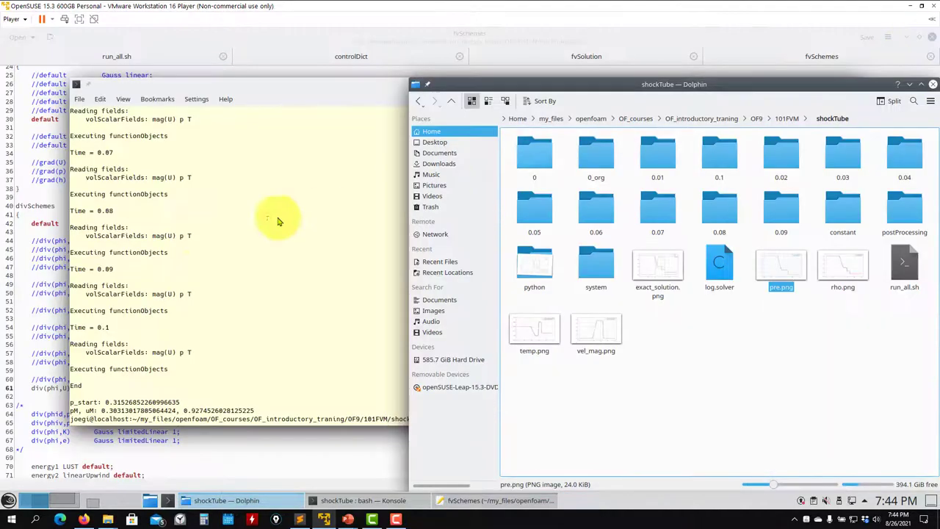
- Comment out the SuperBee line 61, save fvSchemes, and rerun run_all.sh with MinmodV
click(38, 257)
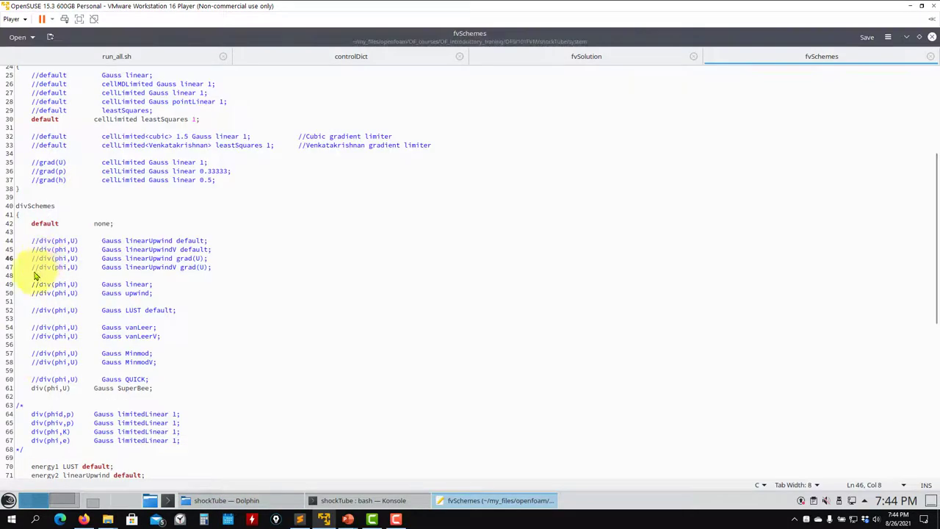
click(32, 391)
text(//)
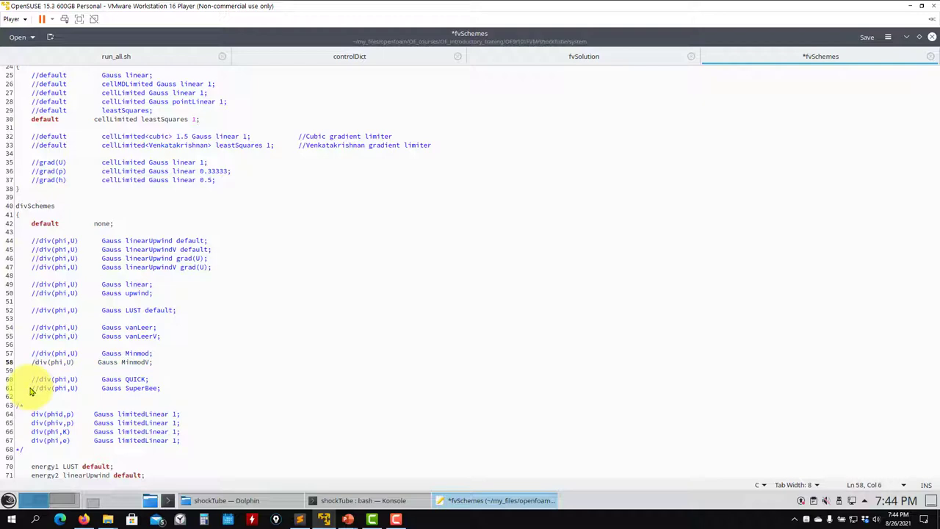
key(ctrl+s)
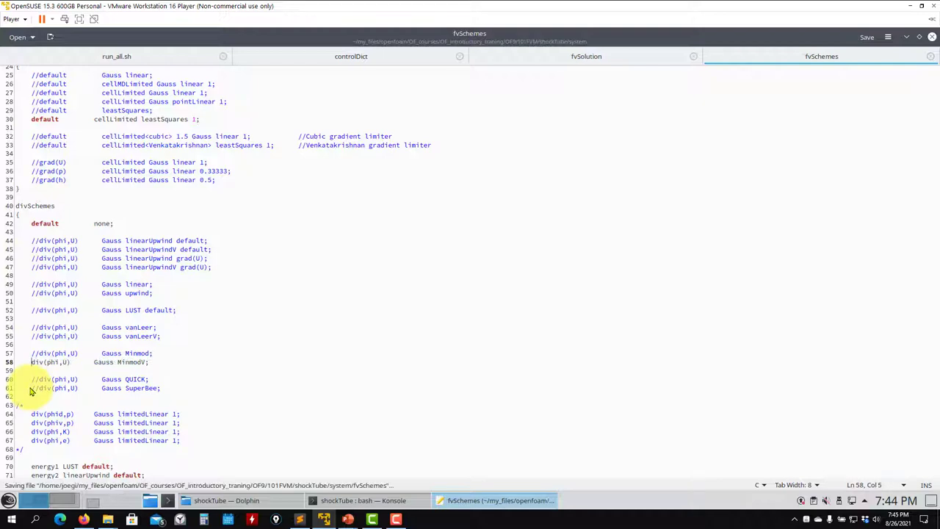
click(360, 500)
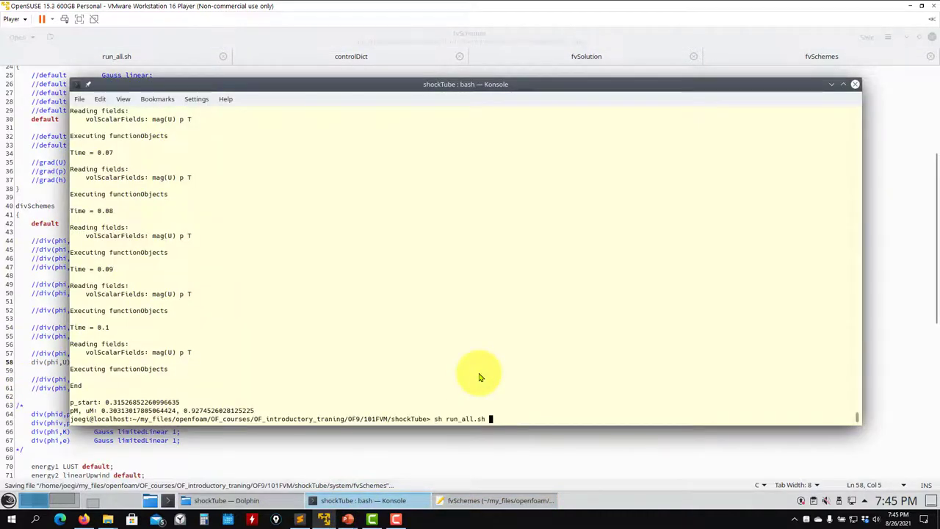
key(Return)
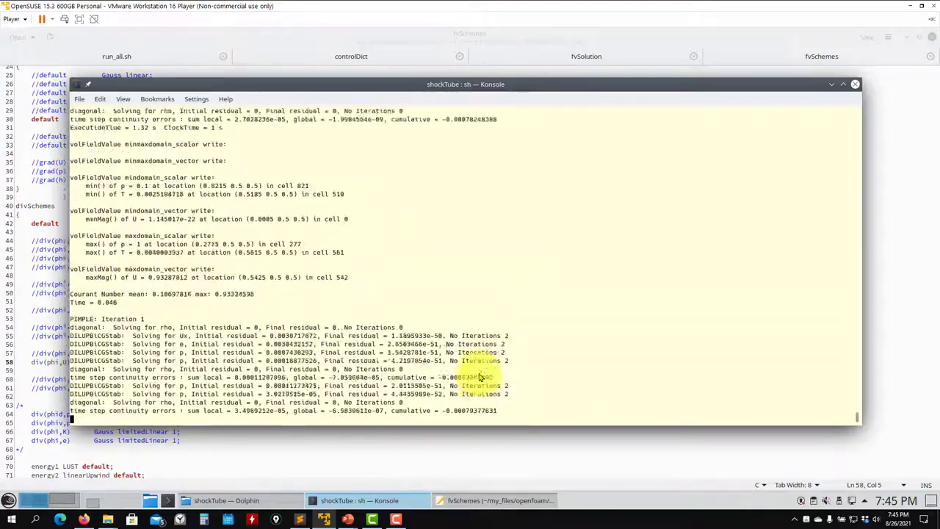
- Select the MinmodV line 58 in fvSchemes and return to the shockTube terminal
click(40, 354)
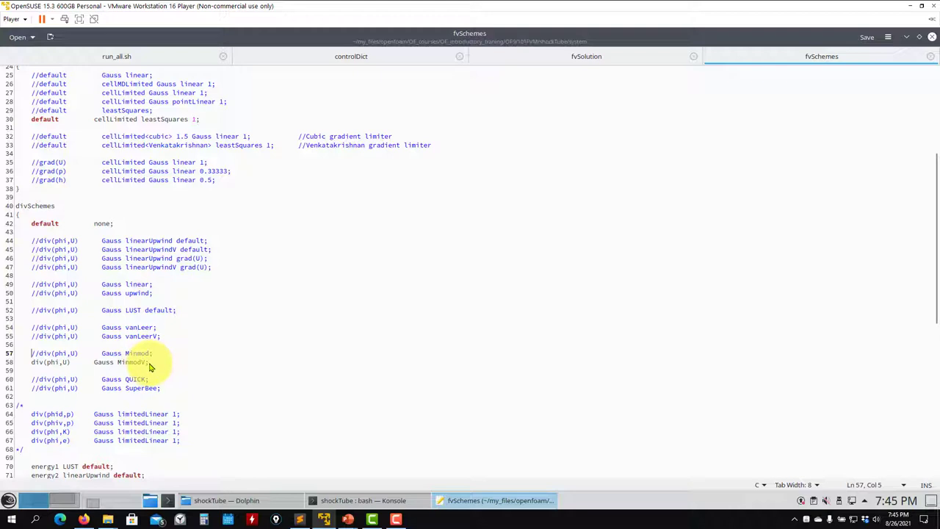
drag(149, 363, 33, 367)
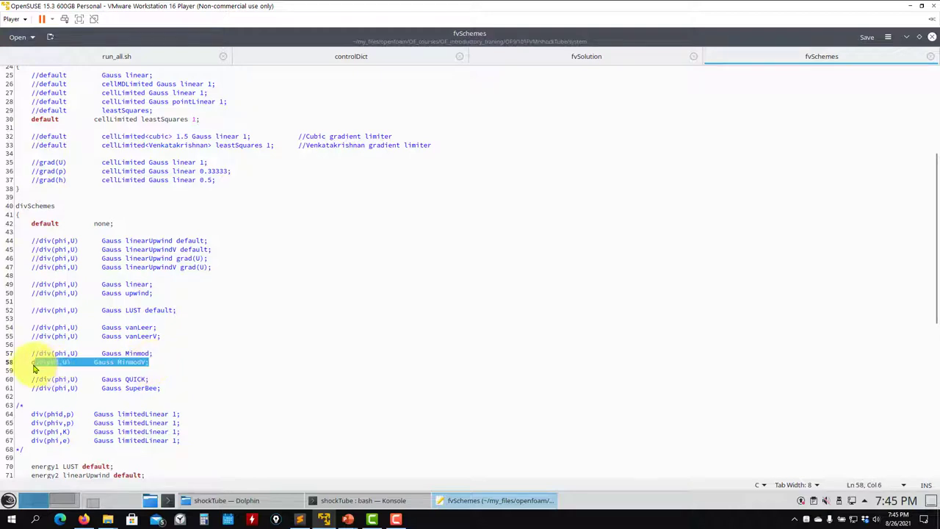
click(360, 502)
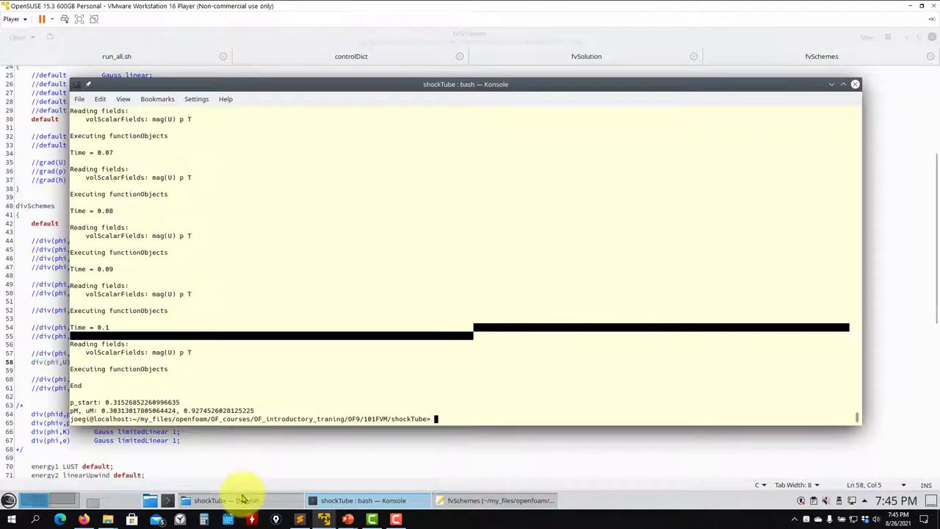
- View the MinmodV run's temp.png, rho.png and pre.png plots in Gwenview, then close it
click(236, 500)
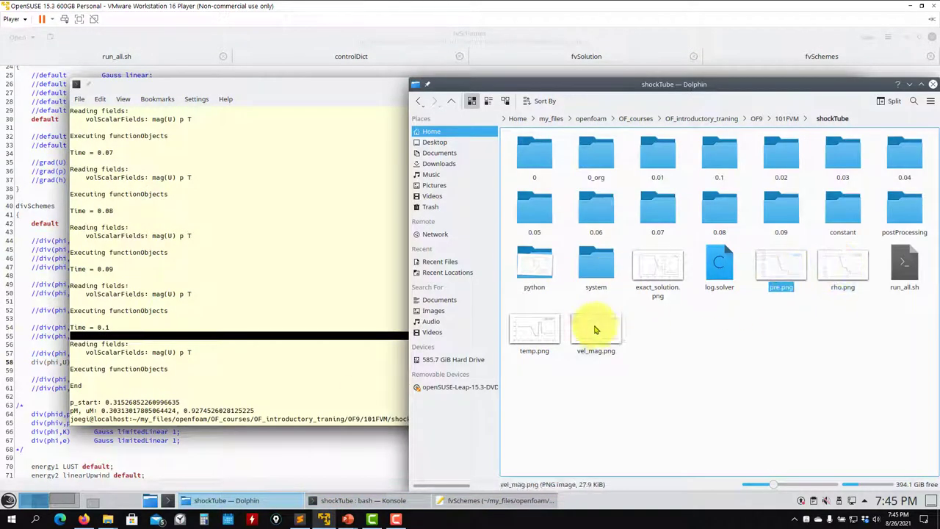
double_click(547, 336)
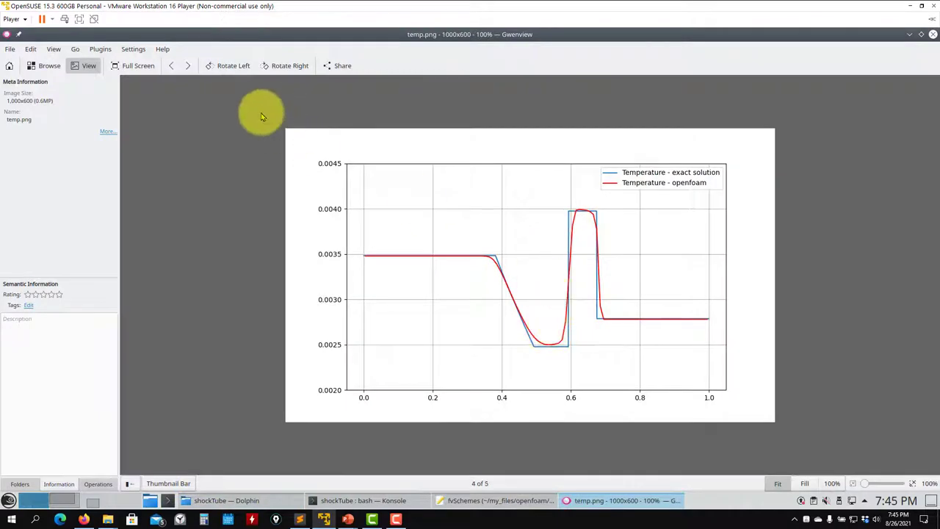
click(175, 67)
click(176, 67)
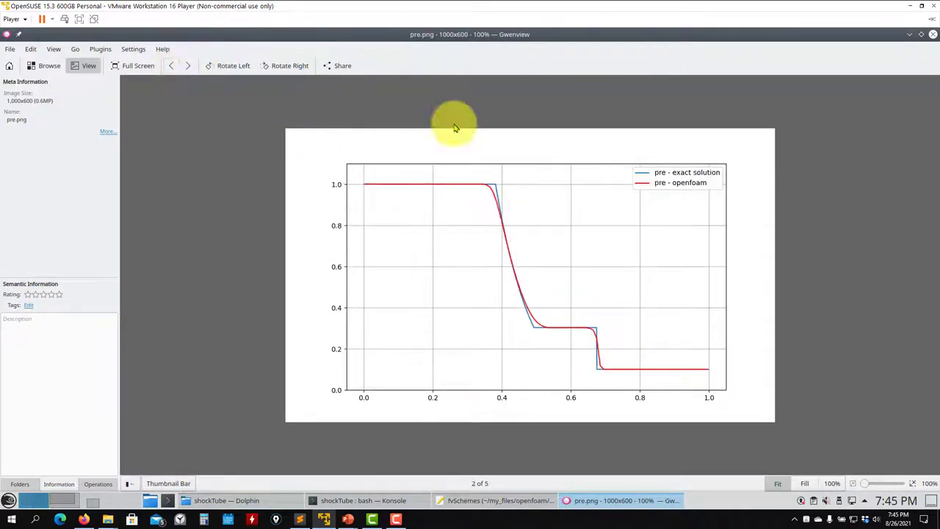
click(933, 35)
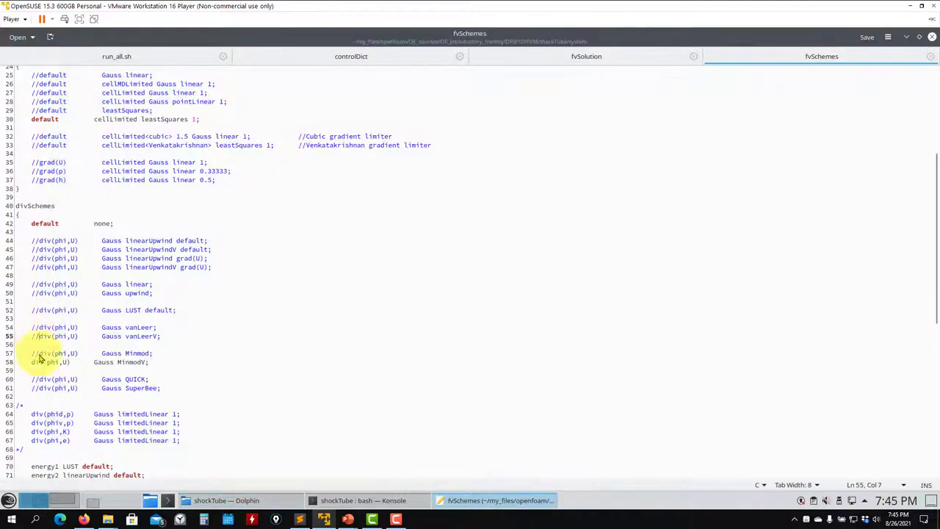
- Save fvSchemes with Gauss Minmod as div(phi,U) and rerun the recalled run_all.sh command
text(//)
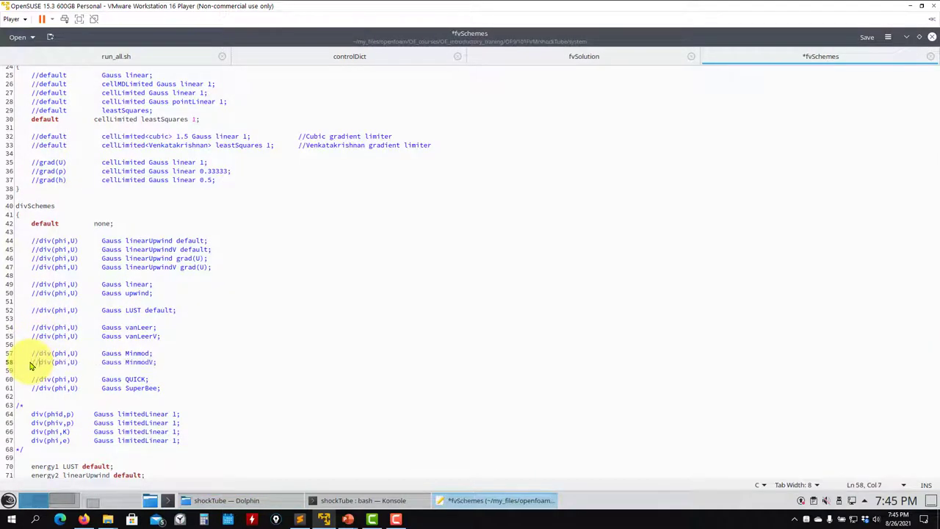
key(ctrl+s)
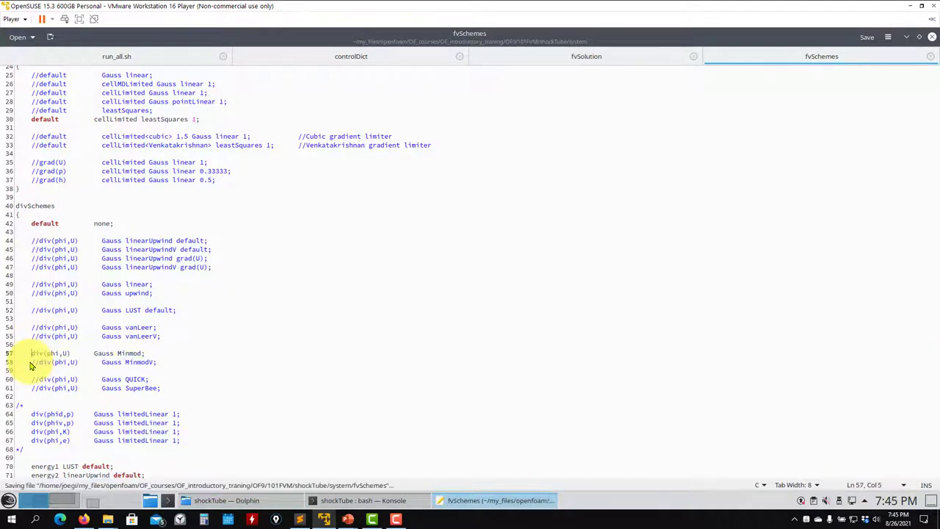
click(334, 502)
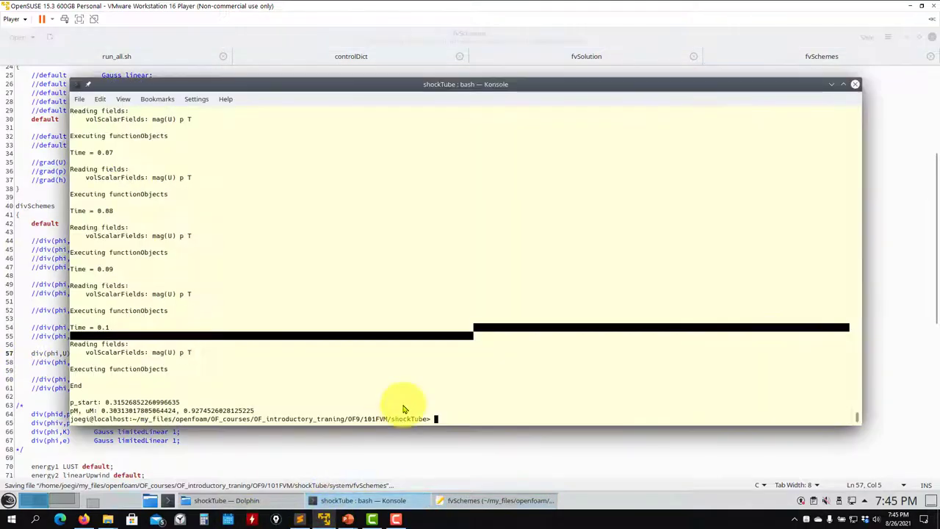
key(Up)
key(Up)
key(Return)
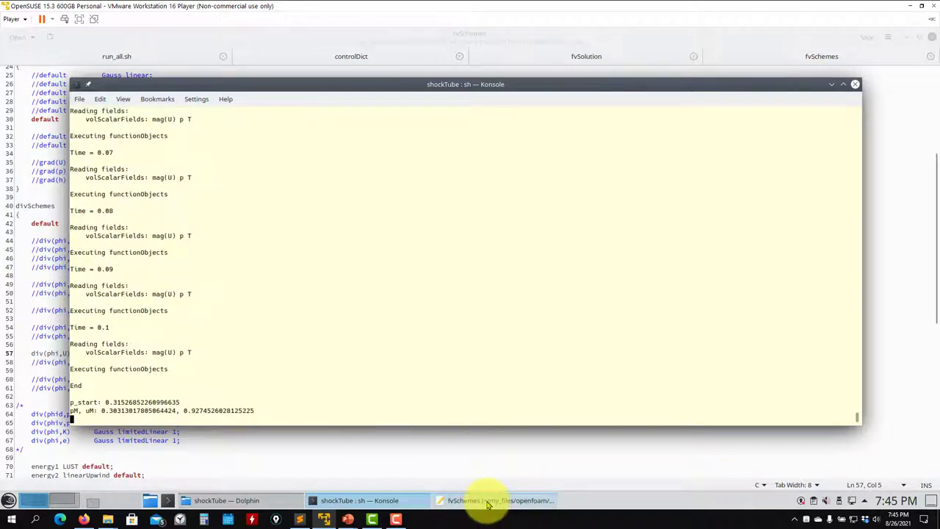
- View the Minmod run's pre.png, rho.png and temp.png plots, close Gwenview, and return to fvSchemes
mouse_move(487, 504)
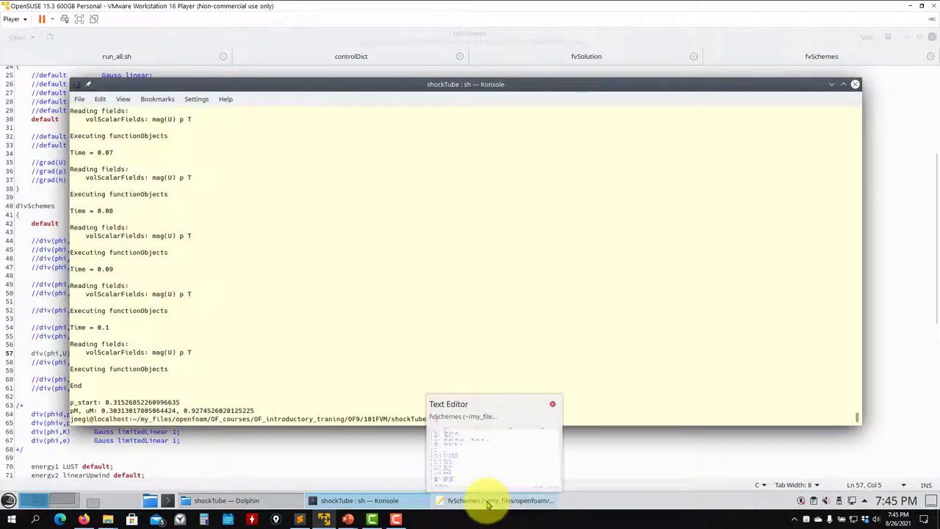
click(242, 500)
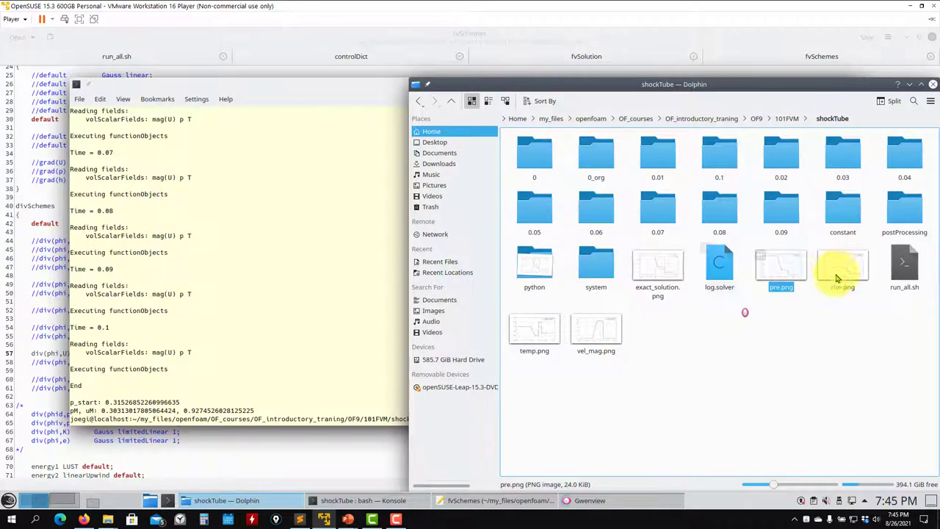
double_click(781, 272)
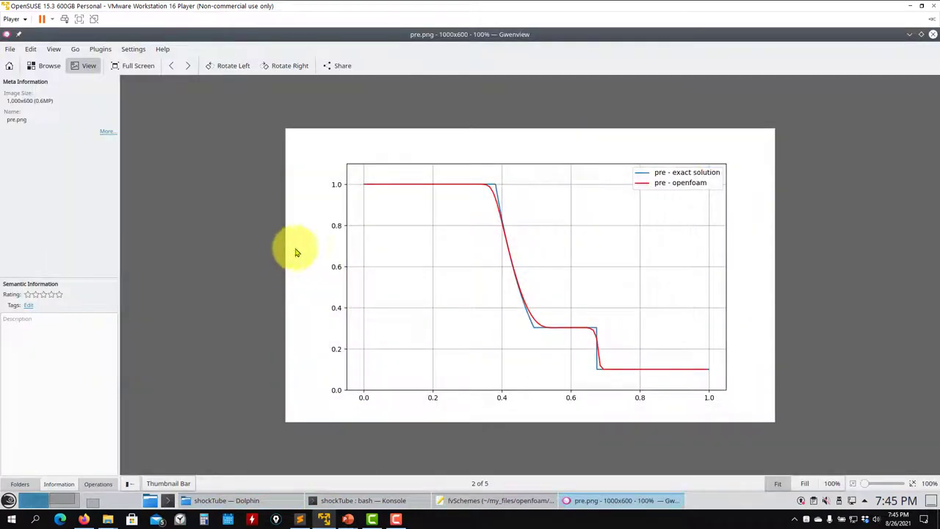
click(187, 66)
click(189, 67)
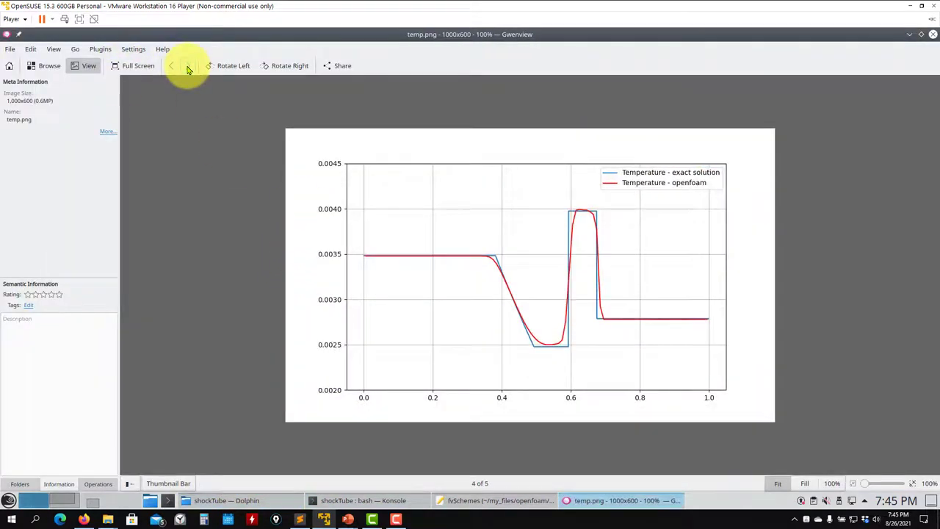
click(933, 34)
click(42, 250)
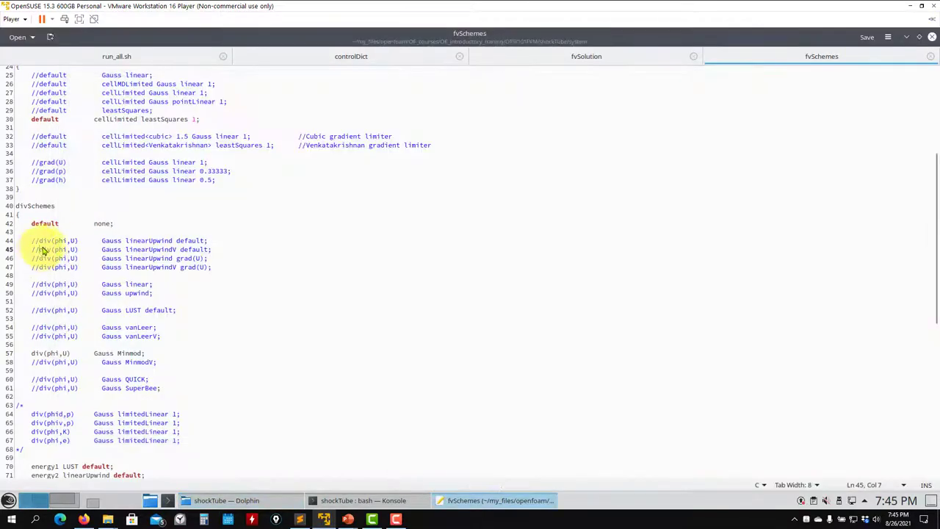
- Make cellLimited<Venkatakrishnan> leastSquares 1 the default gradient scheme and save fvSchemes
scroll(41, 250, up, 5)
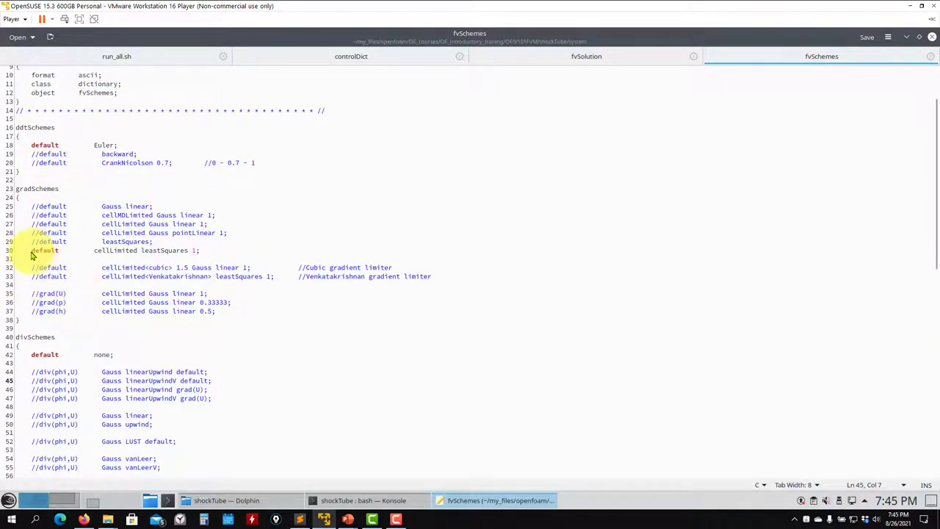
text(//)
key(Down)
key(Down)
key(Down)
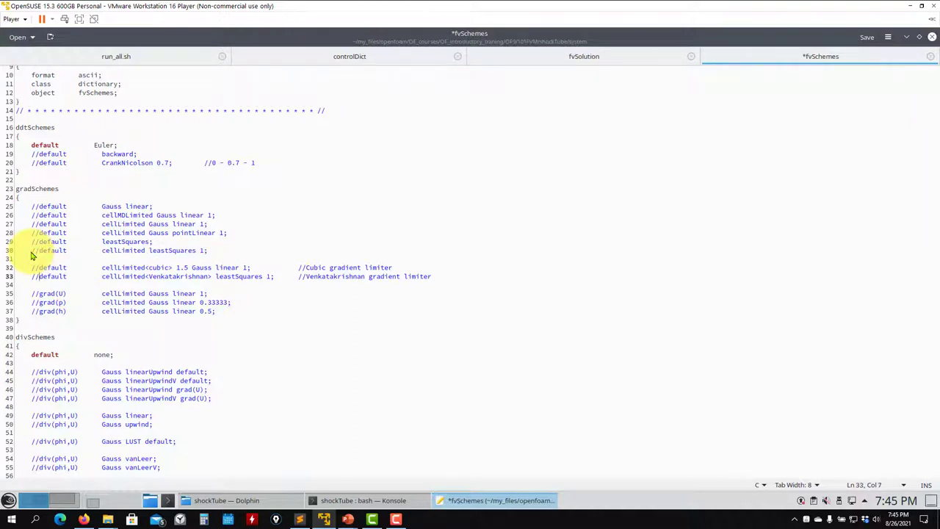
key(BackSpace)
key(BackSpace)
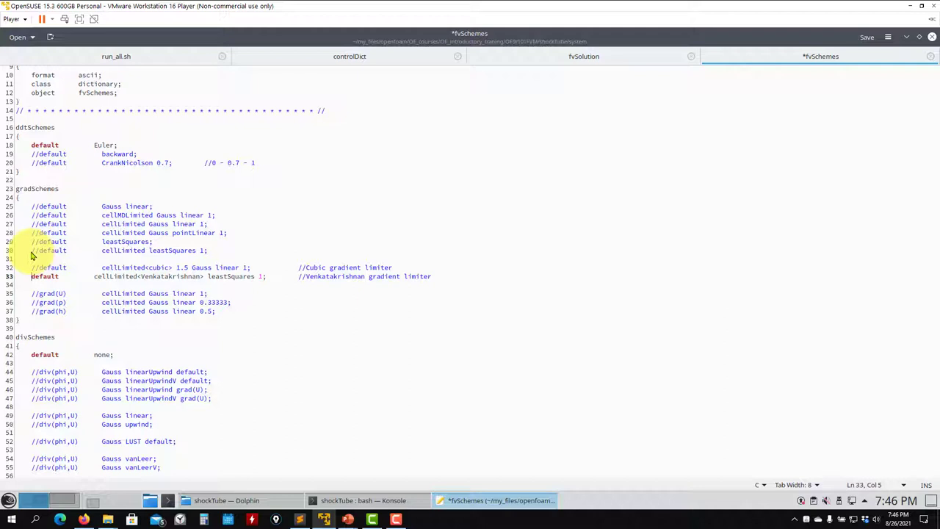
key(ctrl+s)
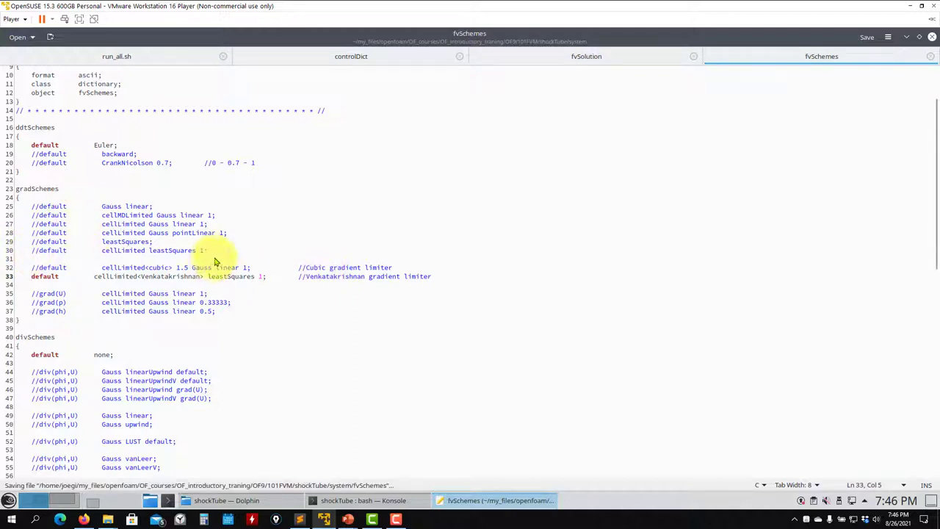
- Select and deselect the commented gradient scheme lines, then bring up the shockTube terminal
drag(212, 251, 12, 211)
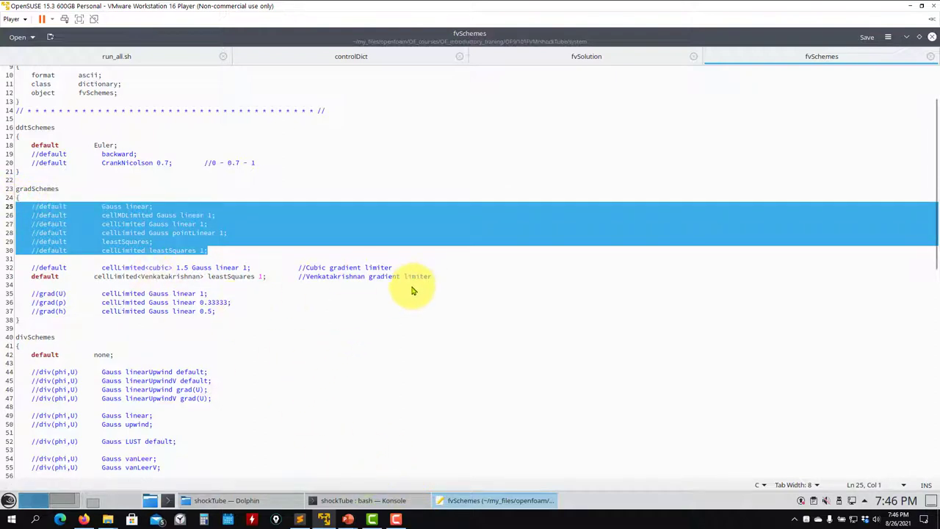
click(209, 252)
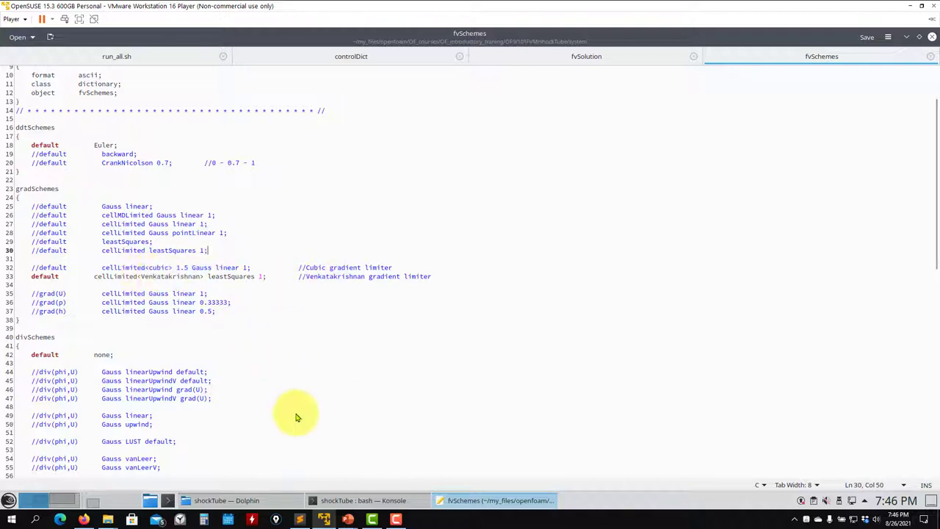
click(360, 502)
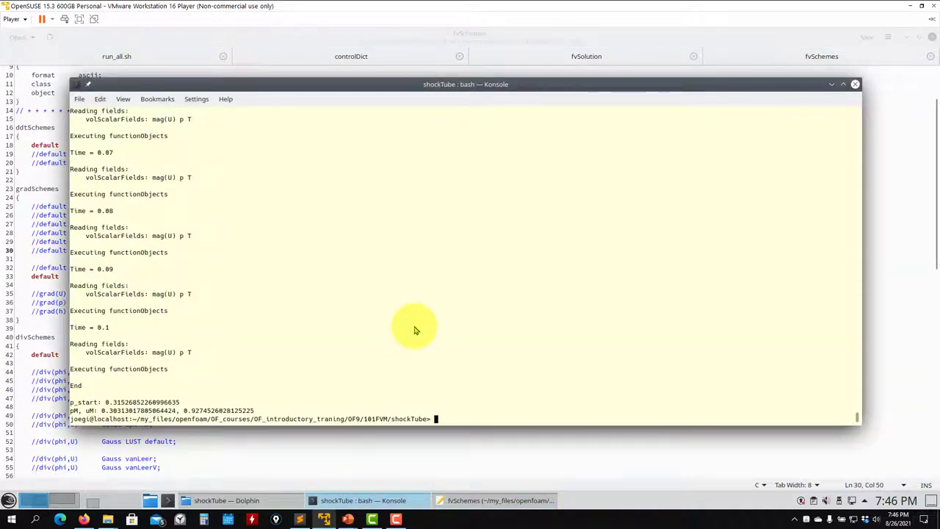
- Rerun run_all.sh and view the pressure, density, temperature and velocity plots, then close Gwenview
key(Return)
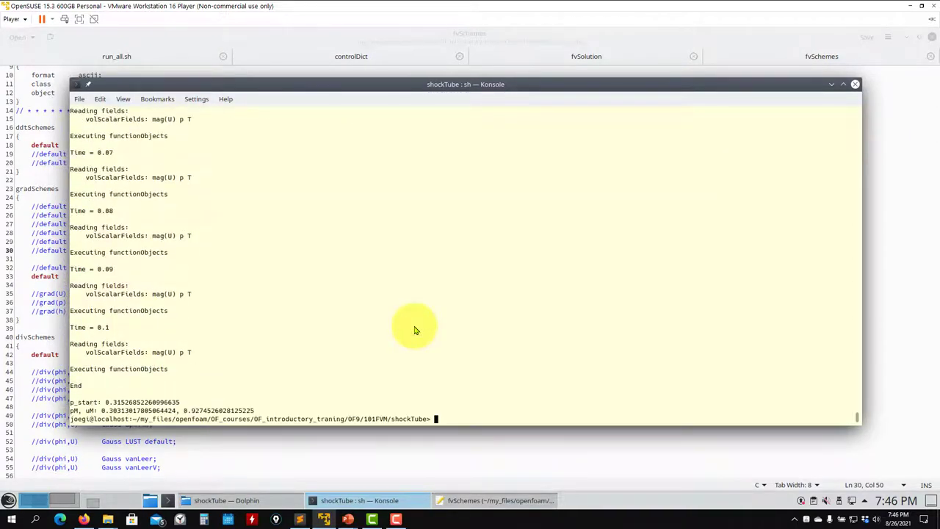
click(267, 500)
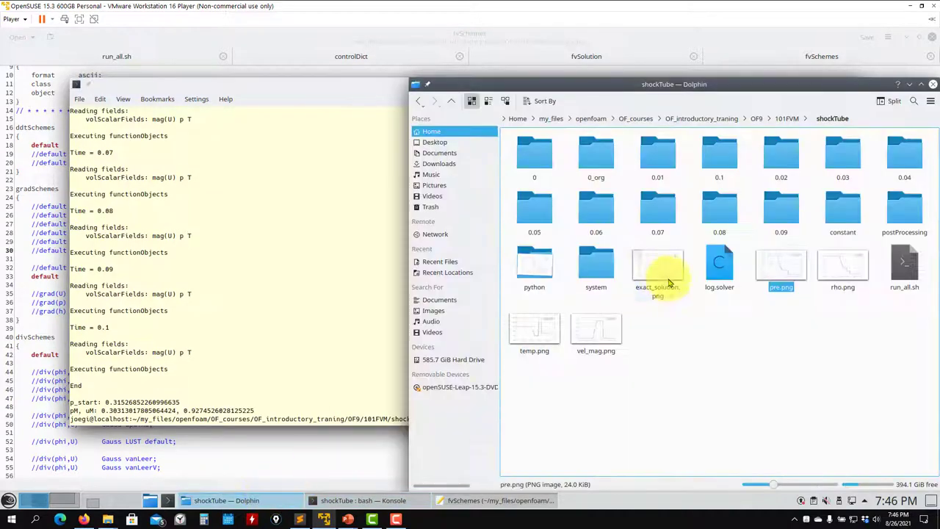
double_click(781, 268)
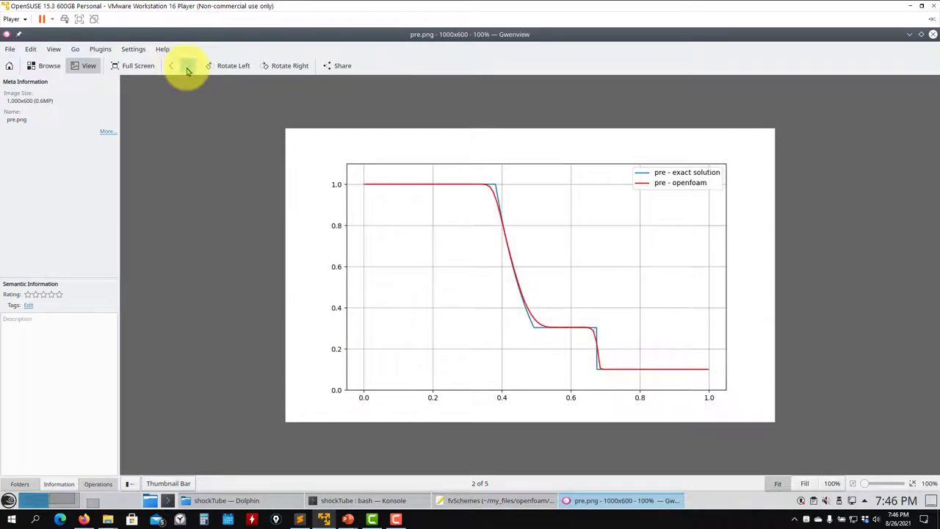
click(188, 70)
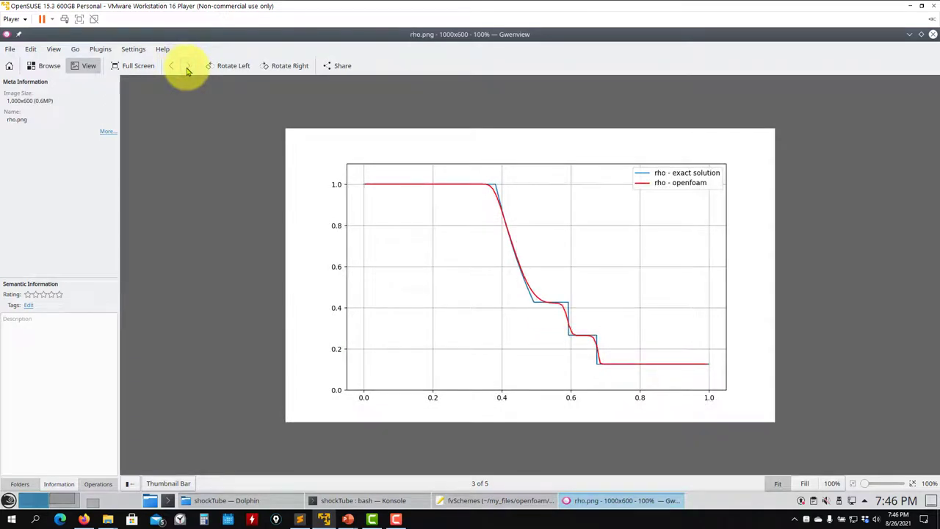
click(188, 71)
click(188, 71)
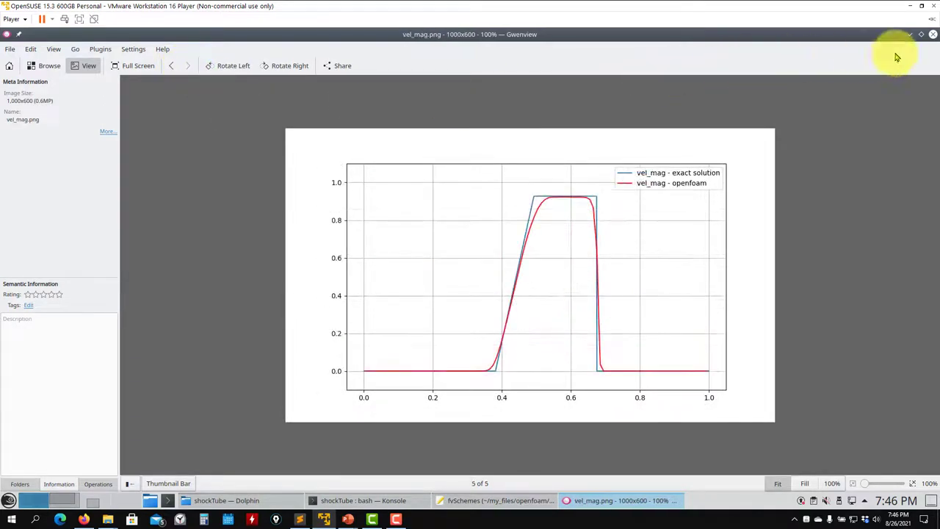
click(932, 34)
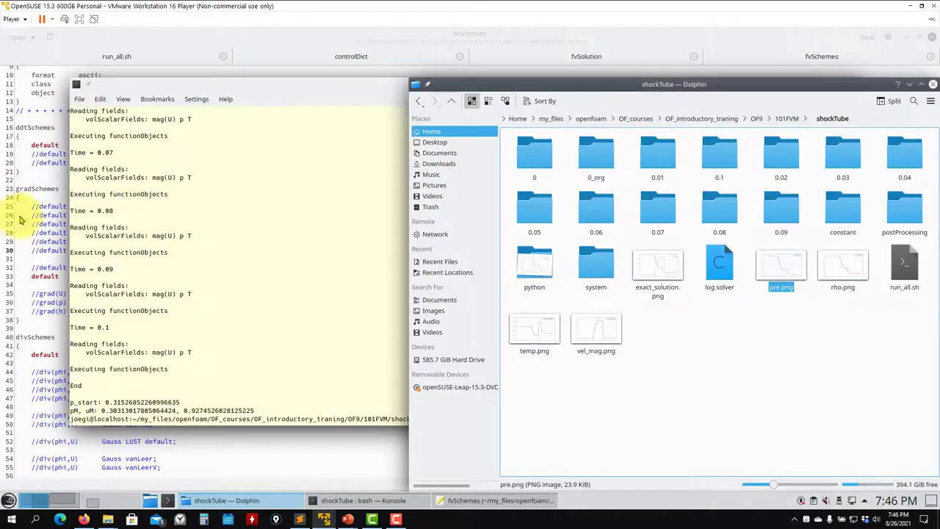
- Switch fvSchemes to cellLimited leastSquares 1, CrankNicolson 0.7 and linearUpwind div(phi,U)
click(15, 262)
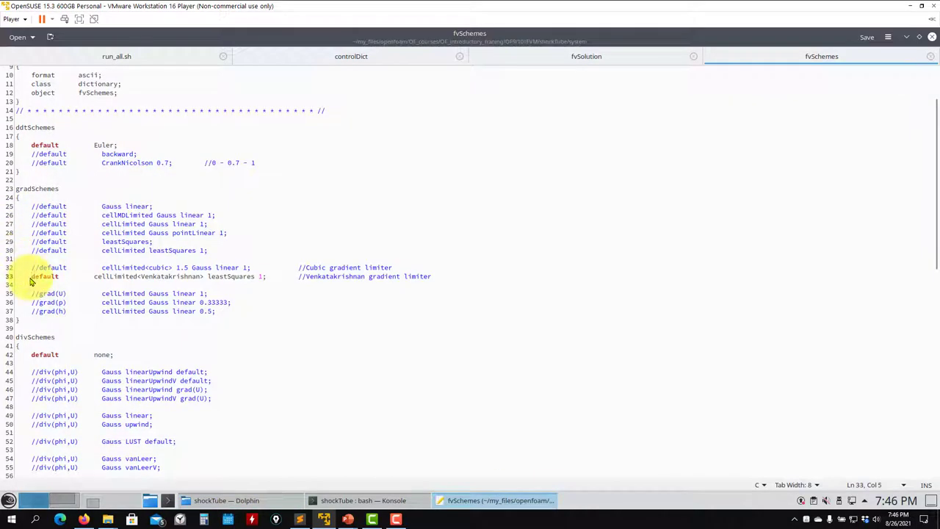
text(//)
key(Up)
key(Up)
key(Up)
key(BackSpace)
key(BackSpace)
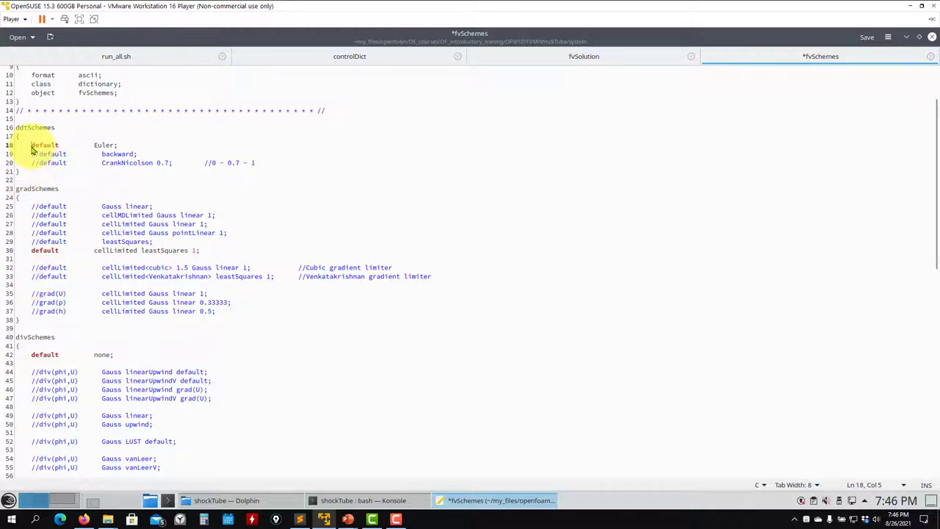
key(Down)
key(Down)
key(BackSpace)
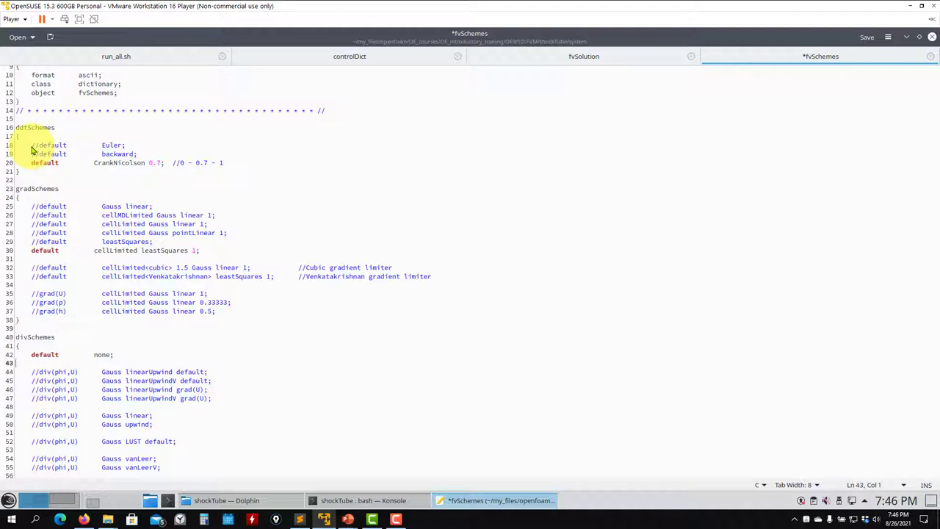
key(BackSpace)
key(Delete)
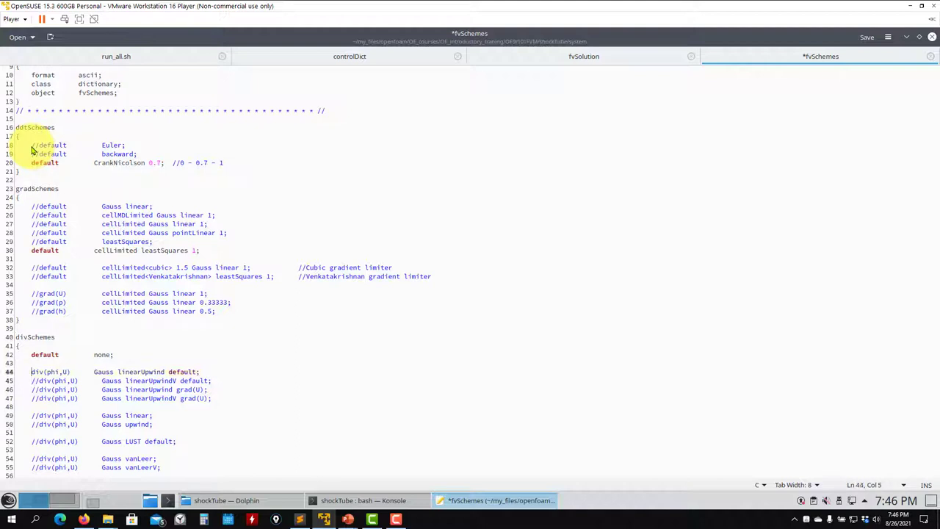
key(Down)
key(Down)
key(Down)
key(Down)
key(Down)
key(Down)
key(Down)
key(Down)
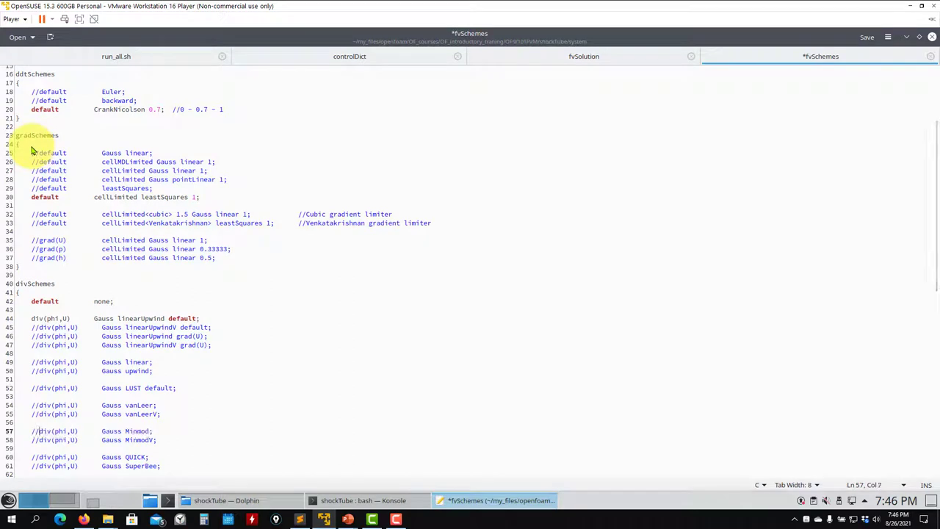
- Save fvSchemes and rerun the recalled run_all.sh command in Konsole
key(ctrl+s)
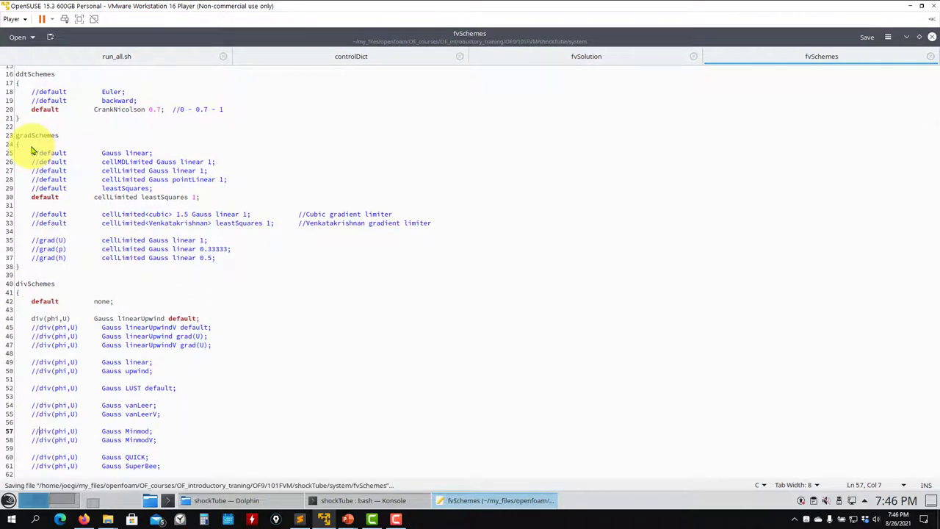
click(362, 500)
key(Up)
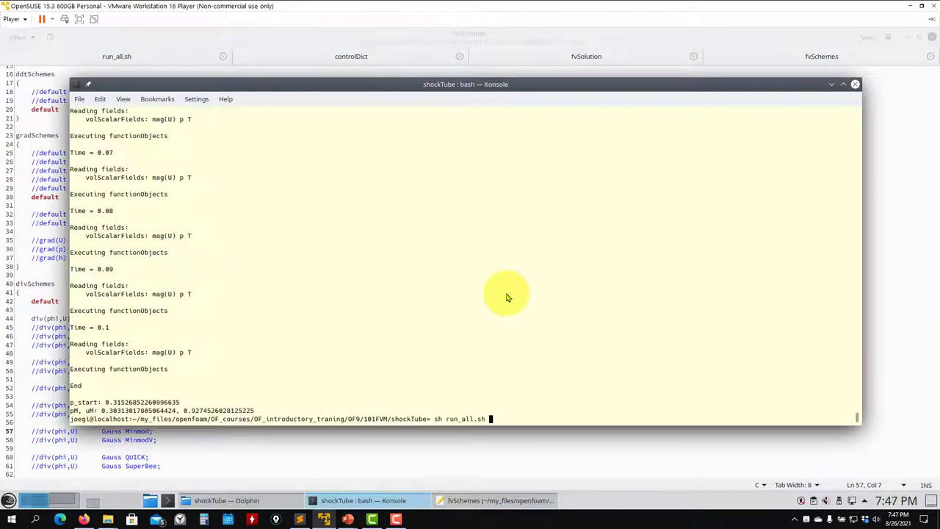
key(Return)
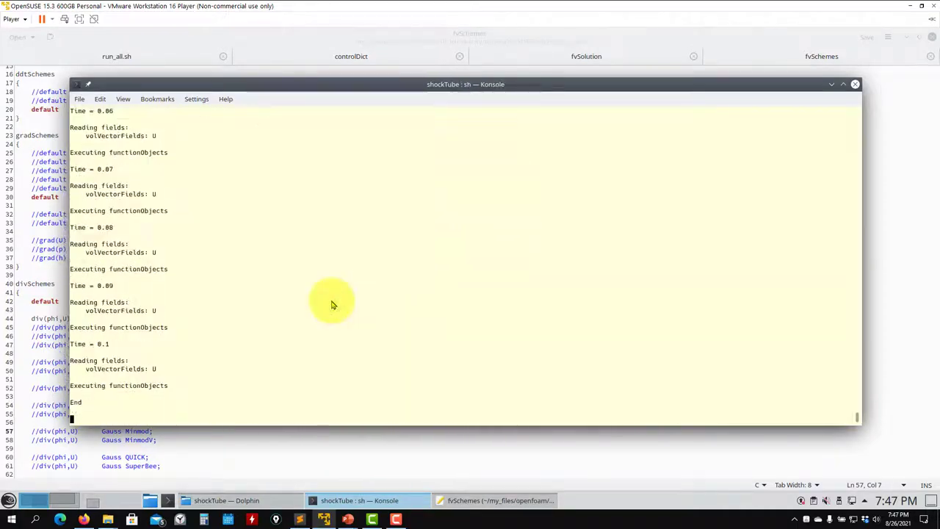
- View the CrankNicolson run's pre, rho, temp and vel_mag plots, close Gwenview, and return to fvSchemes
click(245, 499)
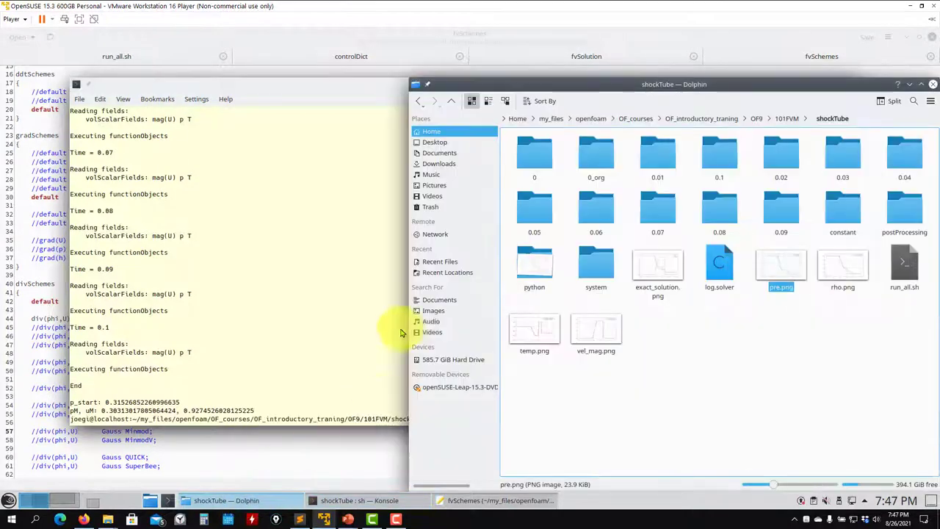
double_click(771, 277)
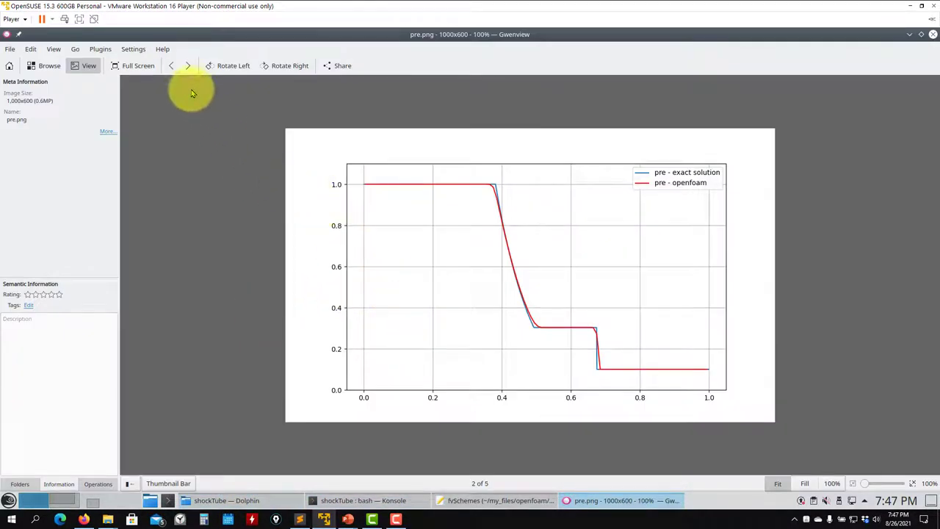
click(188, 66)
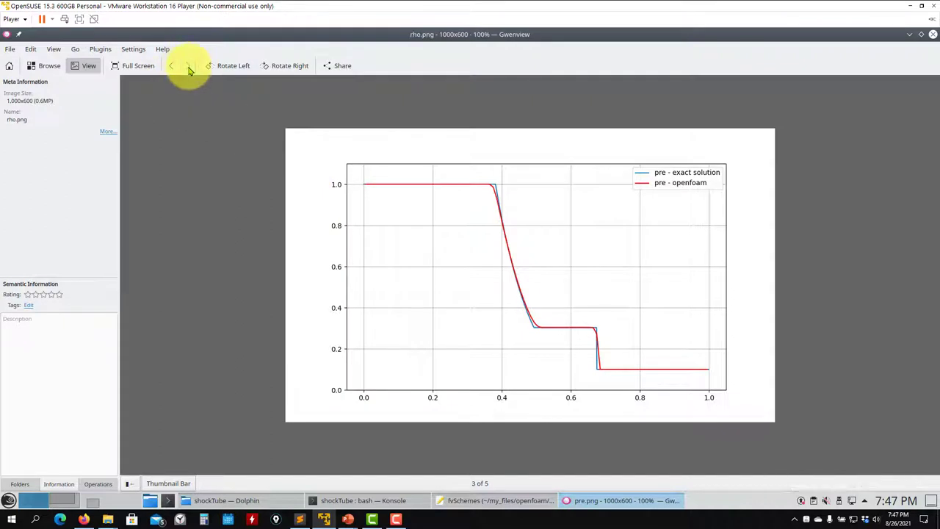
click(188, 66)
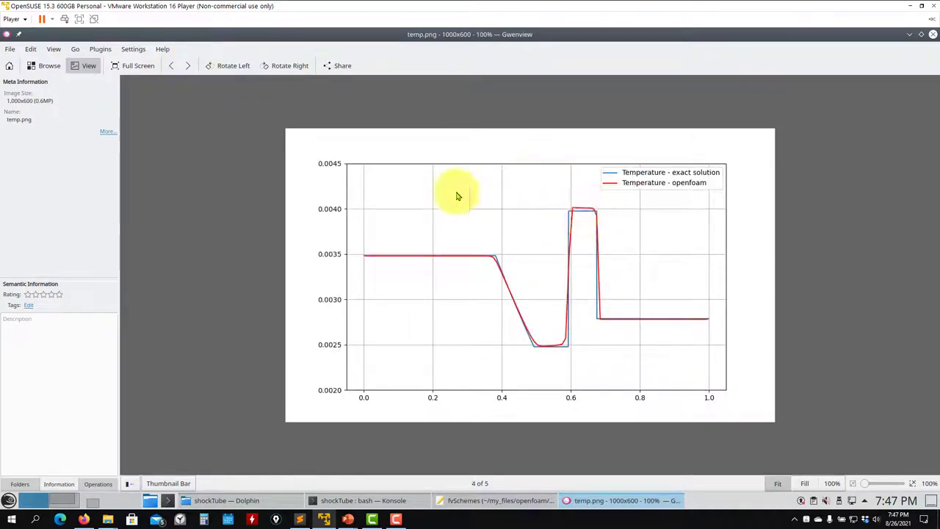
click(190, 72)
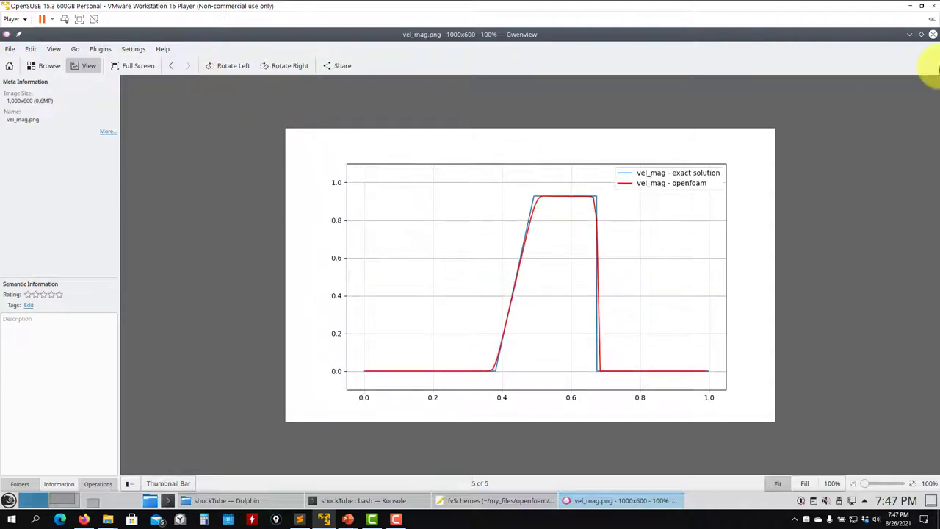
click(933, 35)
click(14, 223)
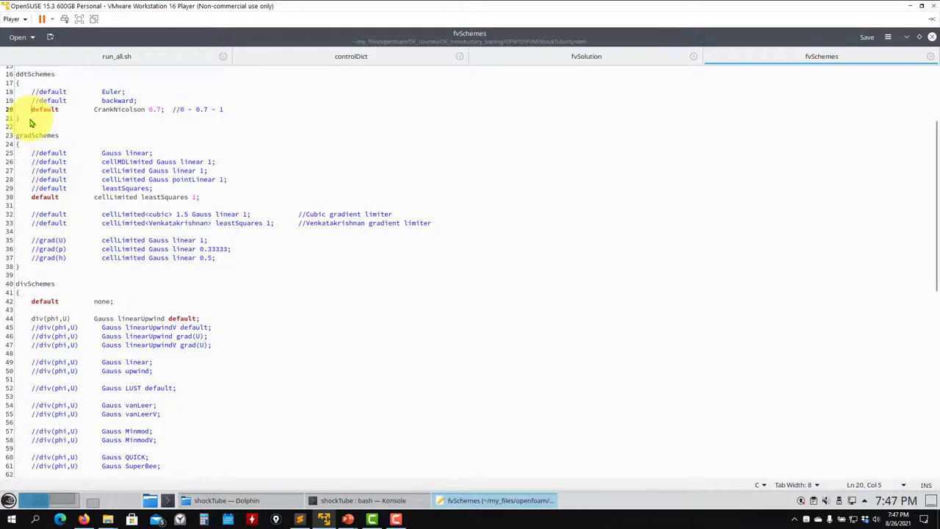
- Switch the ddt scheme to backward time stepping, save fvSchemes, and rerun run_all.sh
text(//)
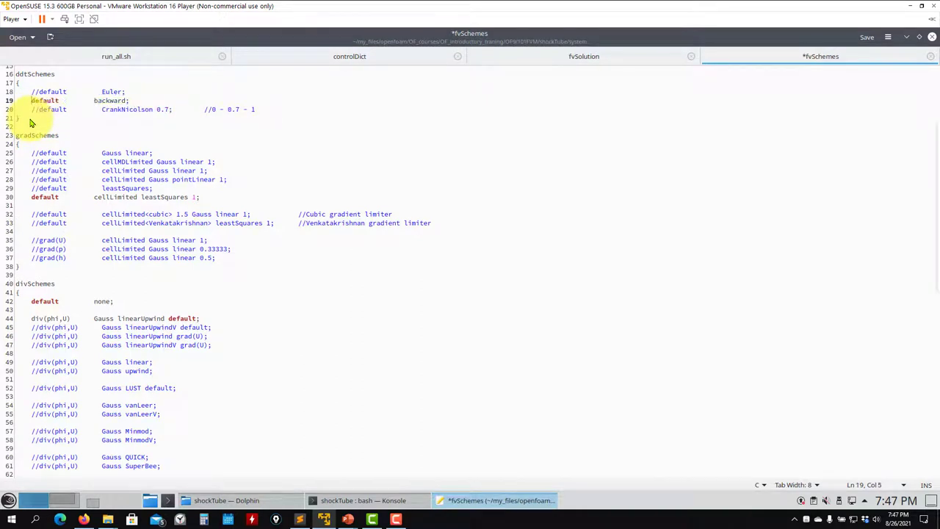
key(ctrl+s)
click(360, 499)
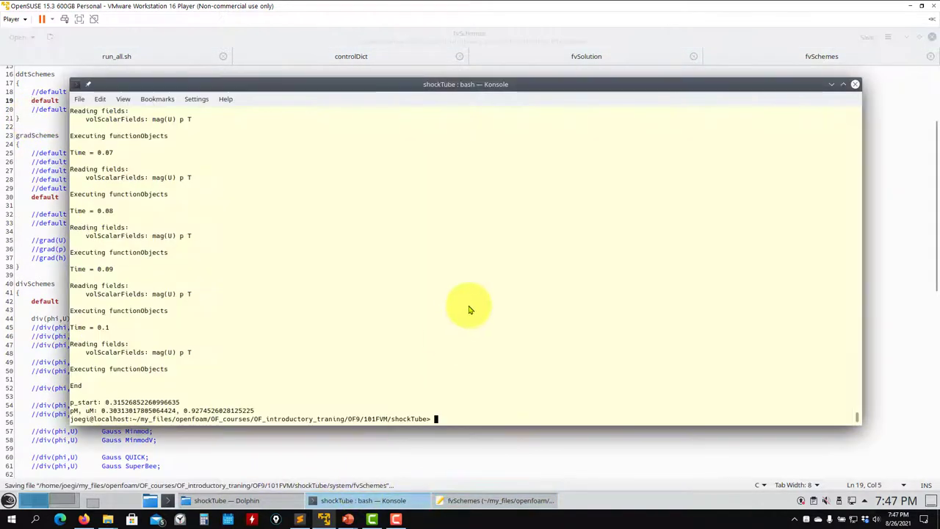
key(Up)
key(Return)
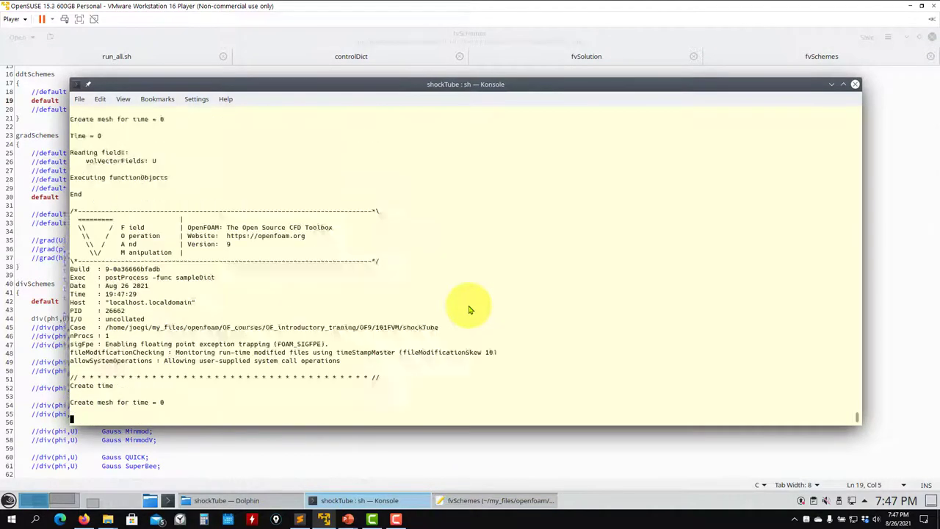
- Uncomment the CrankNicolson ddt scheme line, save fvSchemes, and rerun the shockTube case
click(49, 196)
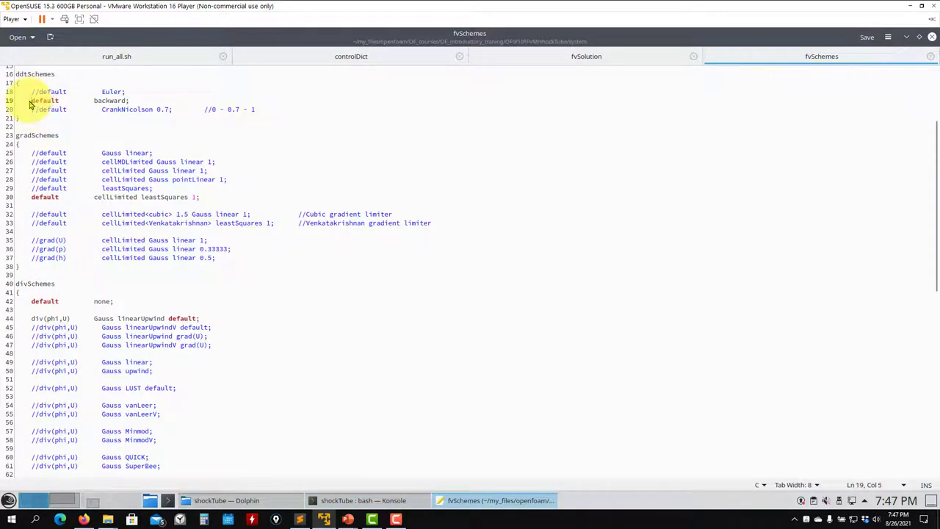
text(//)
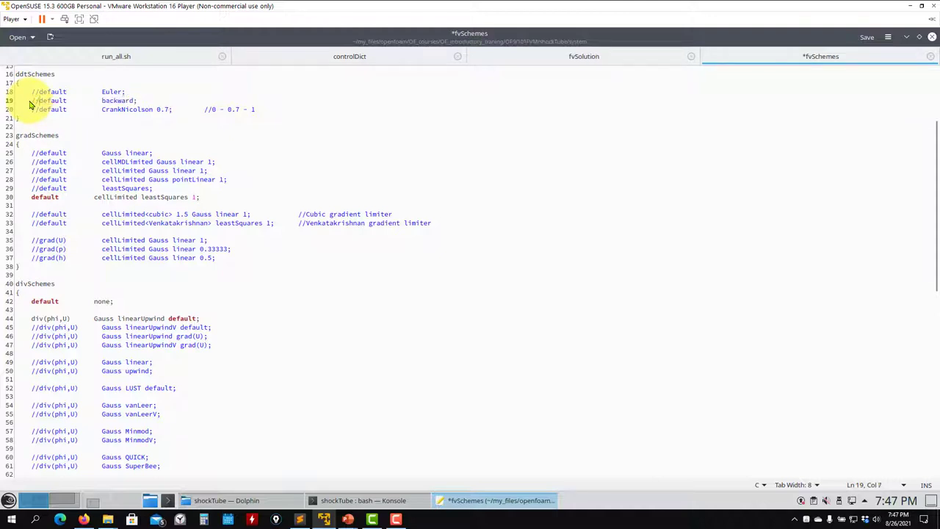
key(Down)
key(BackSpace)
key(BackSpace)
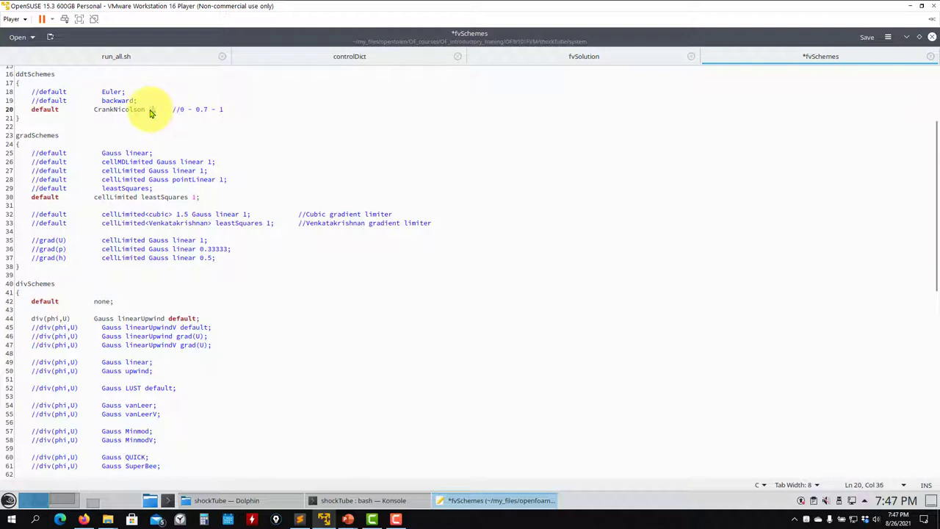
key(ctrl+s)
click(364, 500)
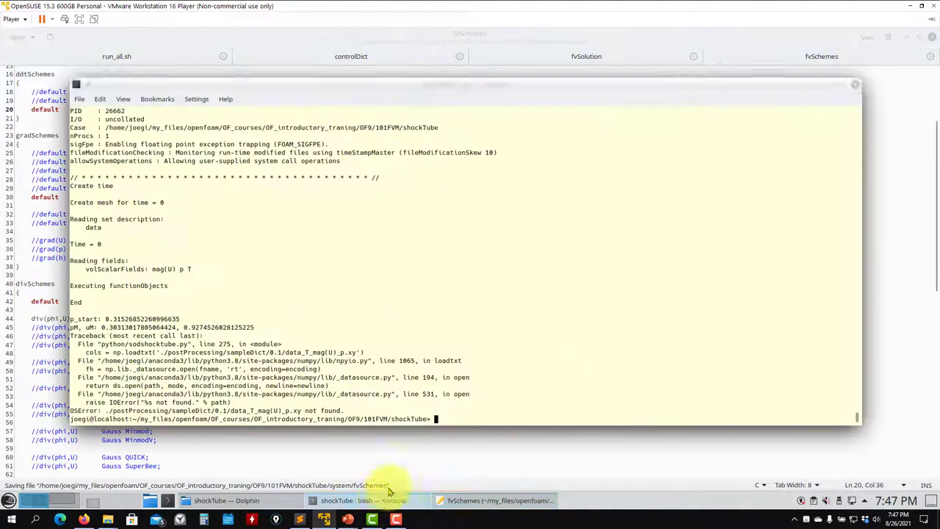
key(Return)
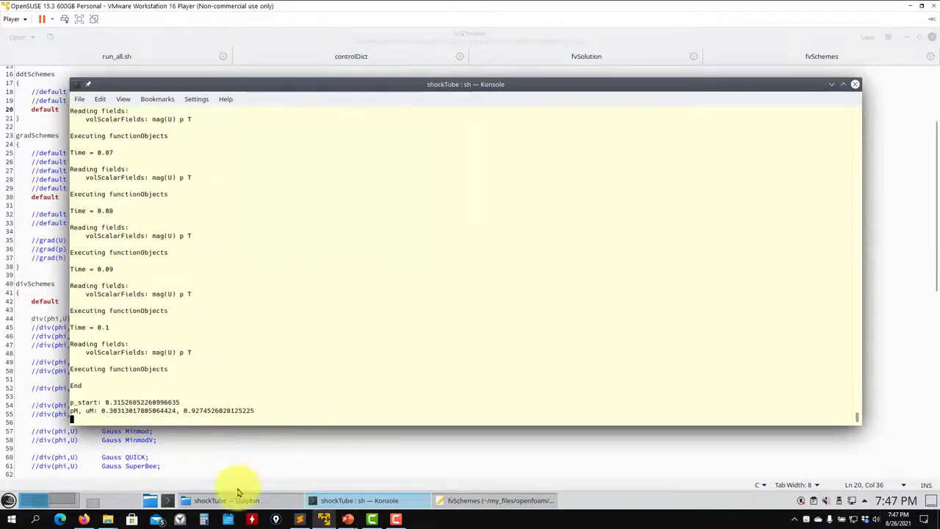
- View pre.png and then temp.png in Gwenview, close it, and return to fvSchemes
click(237, 497)
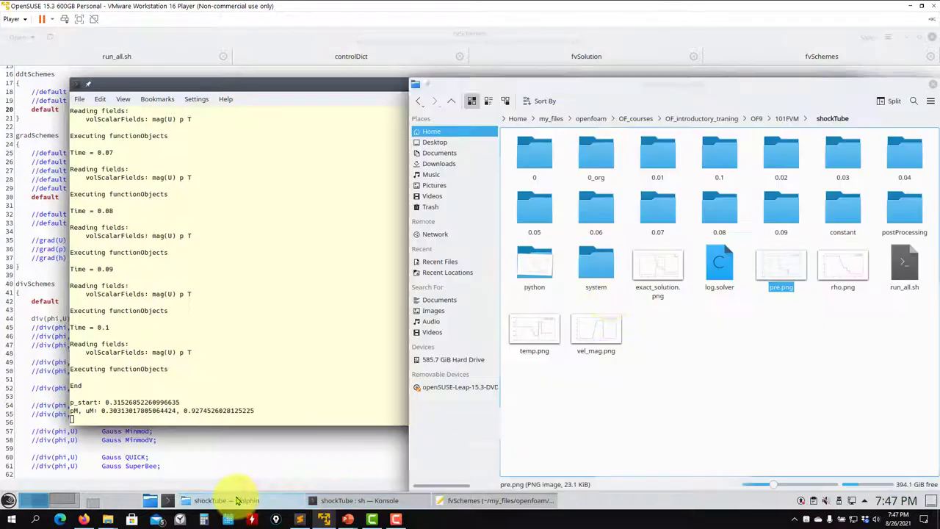
click(781, 296)
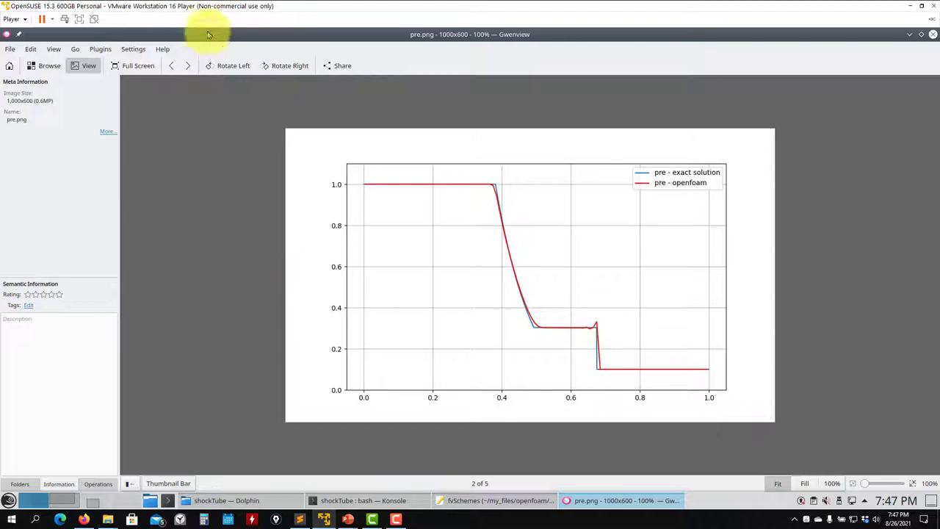
click(186, 66)
click(186, 66)
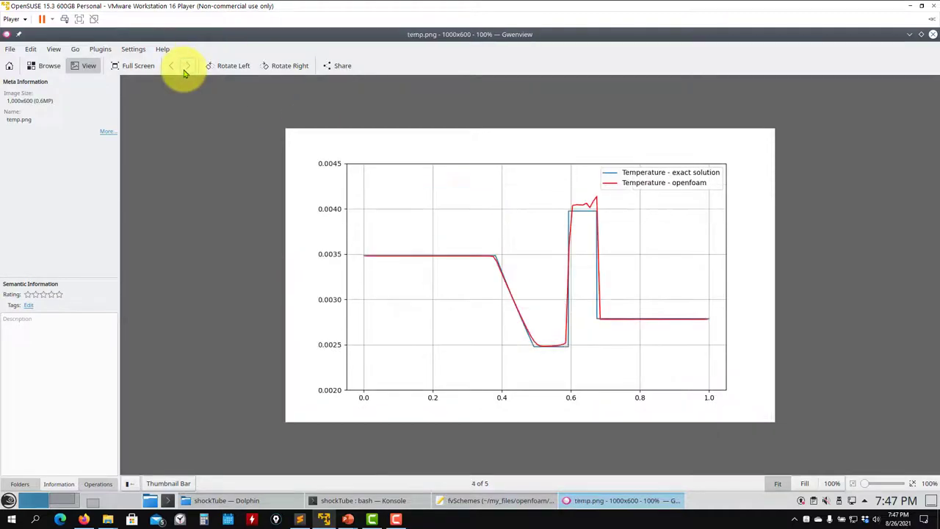
click(933, 35)
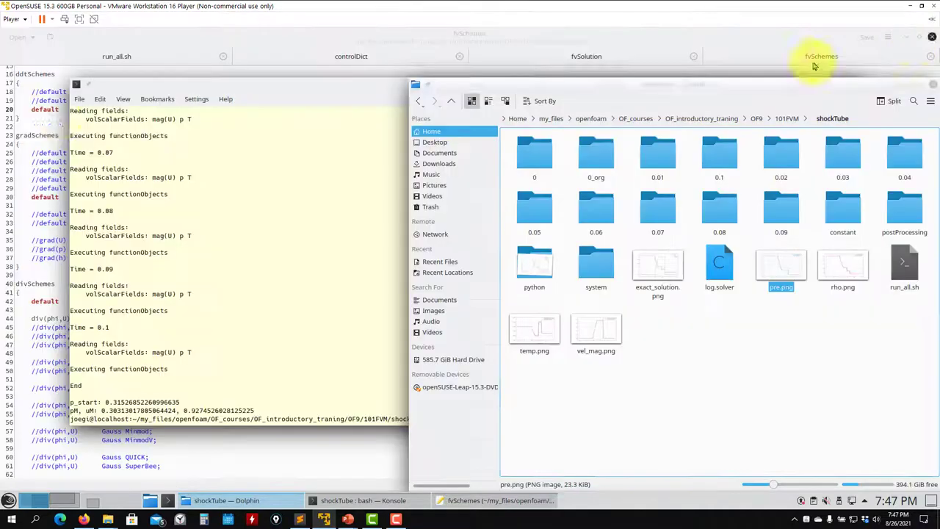
click(46, 126)
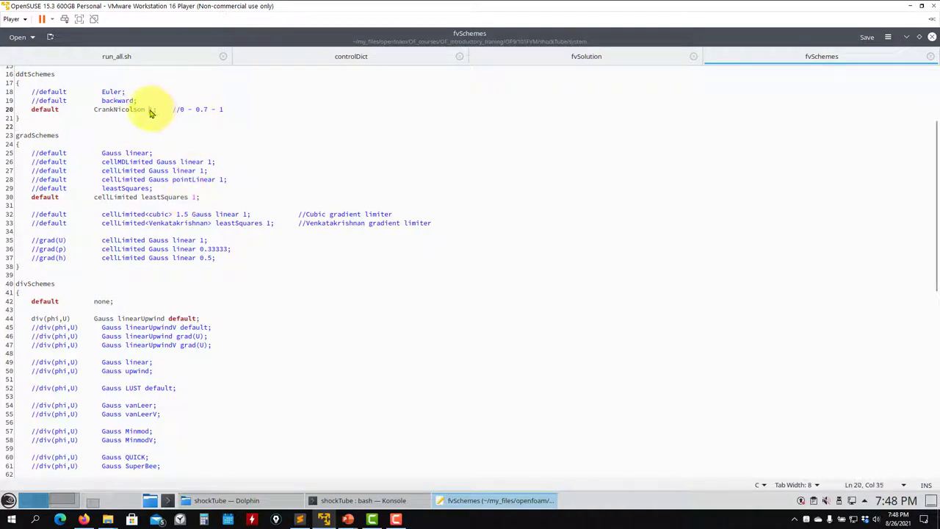
- Set the CrankNicolson coefficient to 0.7, save fvSchemes, and rerun sh run_all.sh
text(0.7)
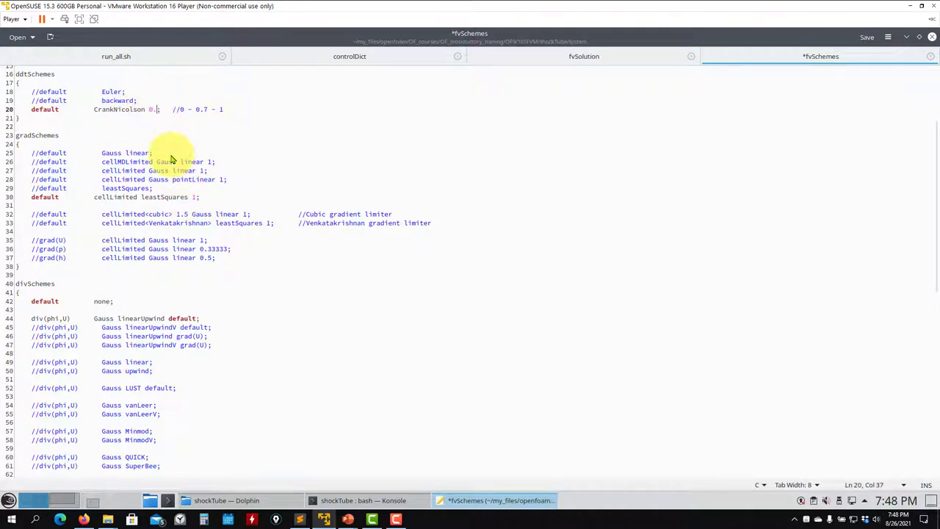
key(ctrl+s)
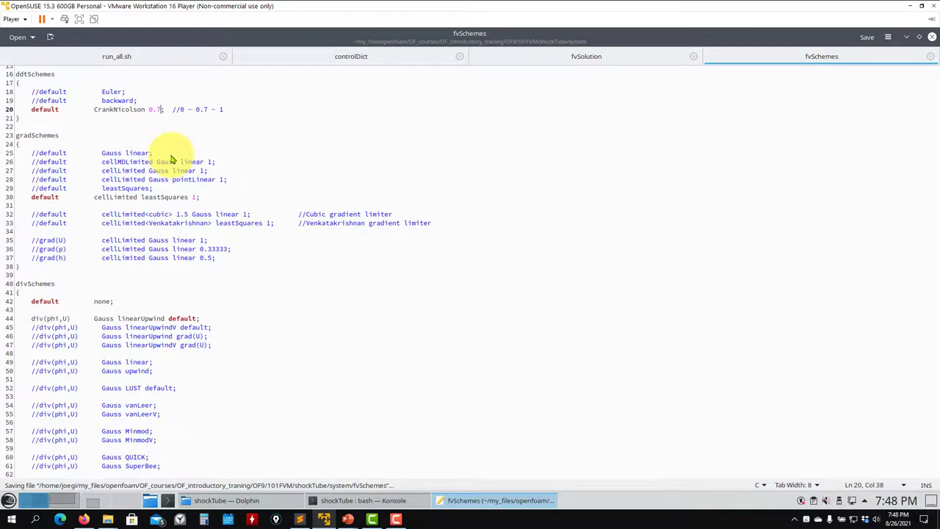
click(346, 500)
text(sh run_all.sh)
key(Return)
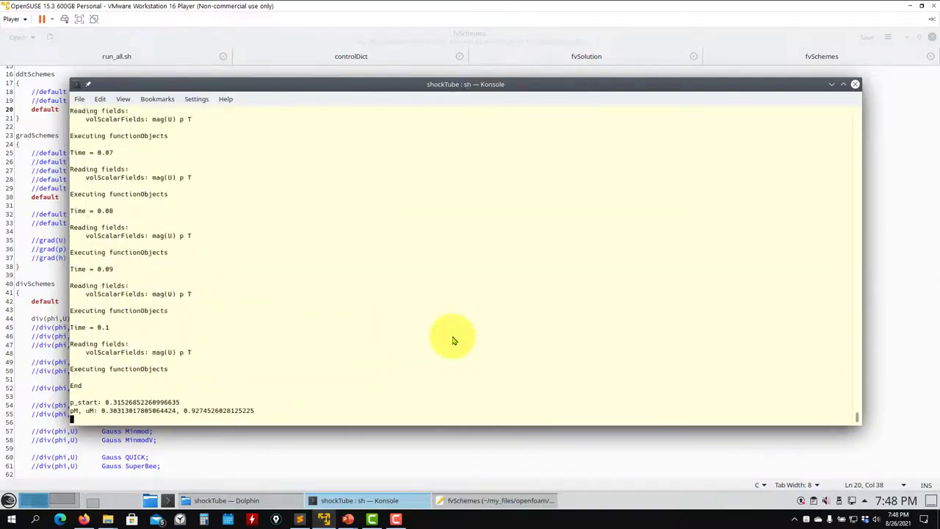
- Check the new pre.png and vel_mag.png plots in Gwenview, then return to fvSchemes
click(252, 507)
click(789, 282)
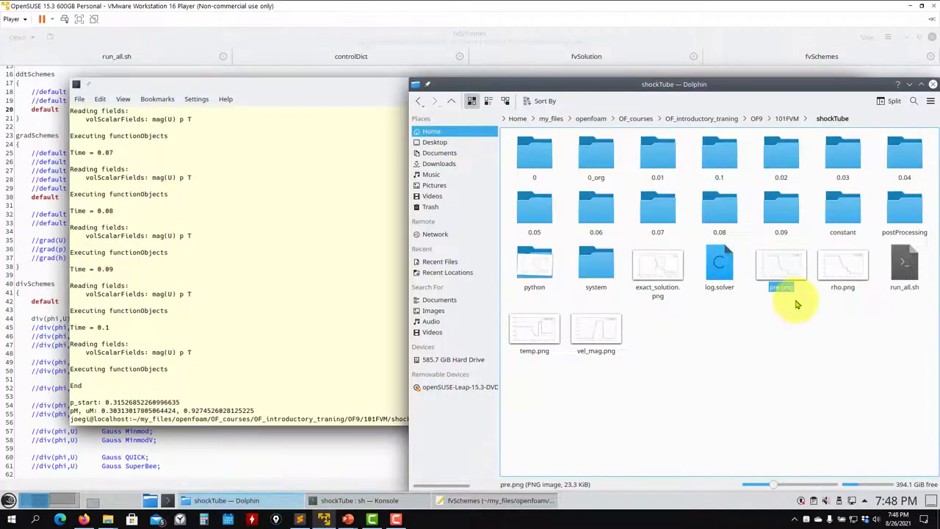
double_click(793, 273)
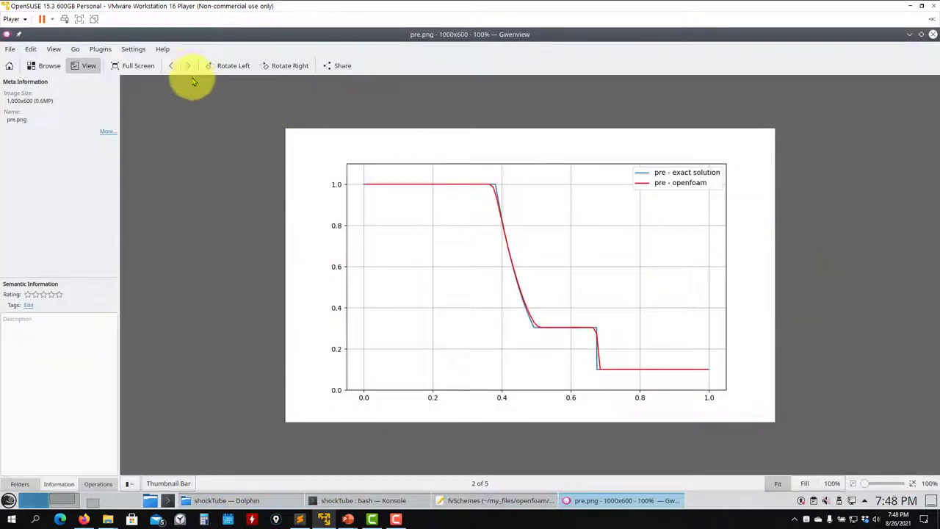
click(188, 65)
click(188, 66)
click(188, 66)
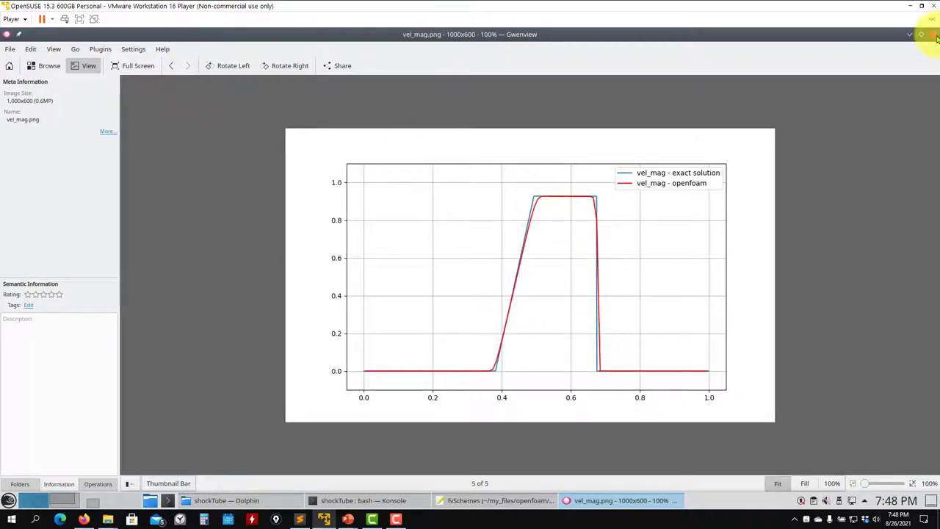
click(933, 34)
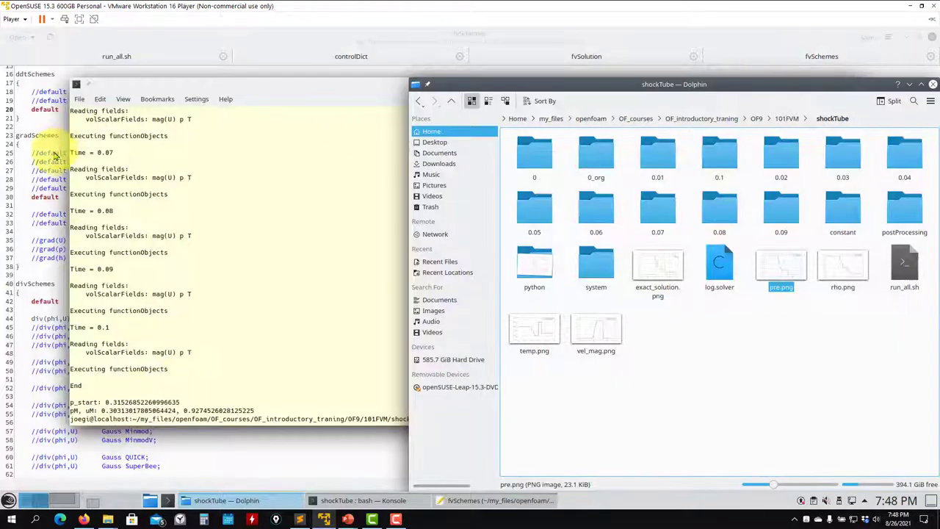
click(59, 188)
scroll(101, 181, down, 12)
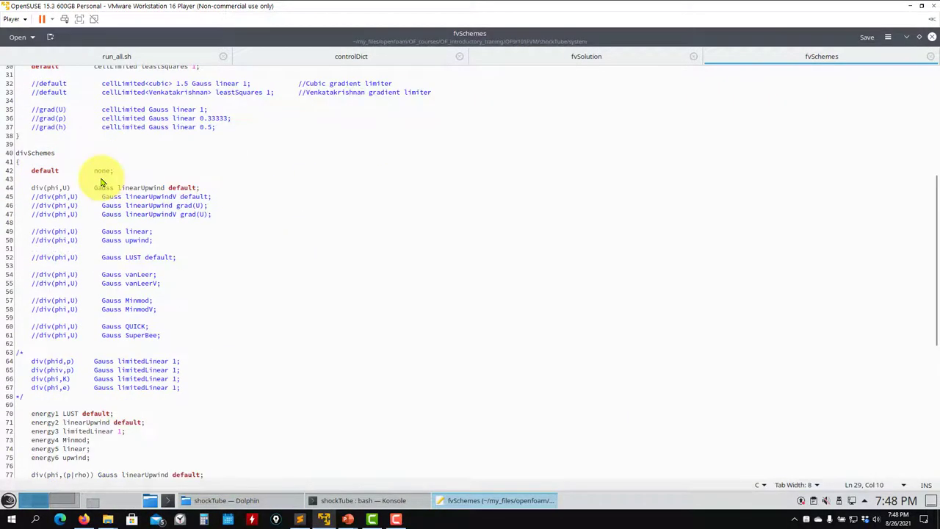
scroll(101, 182, down, 3)
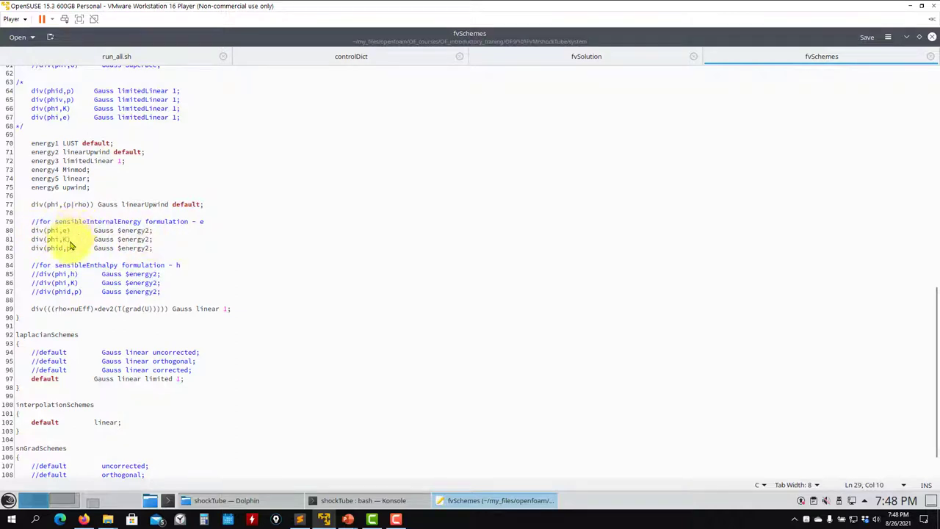
drag(153, 249, 84, 242)
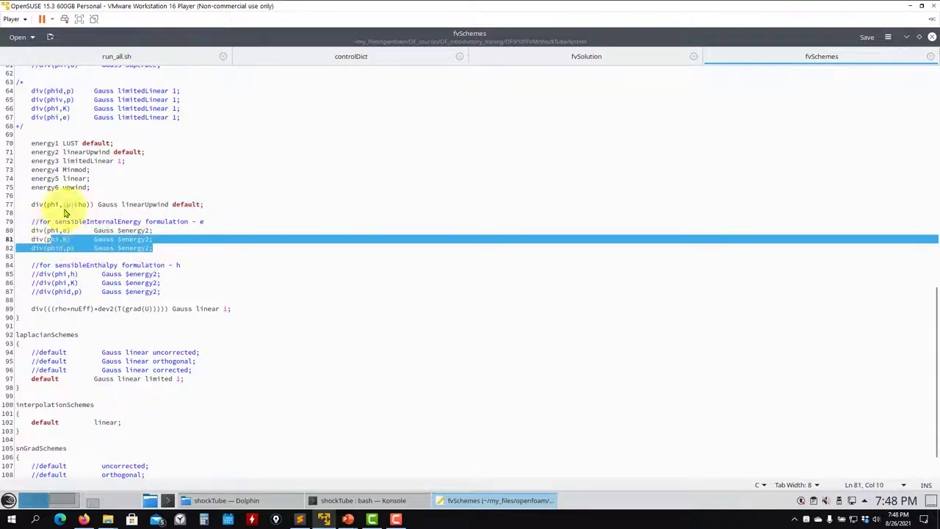
click(85, 155)
double_click(85, 155)
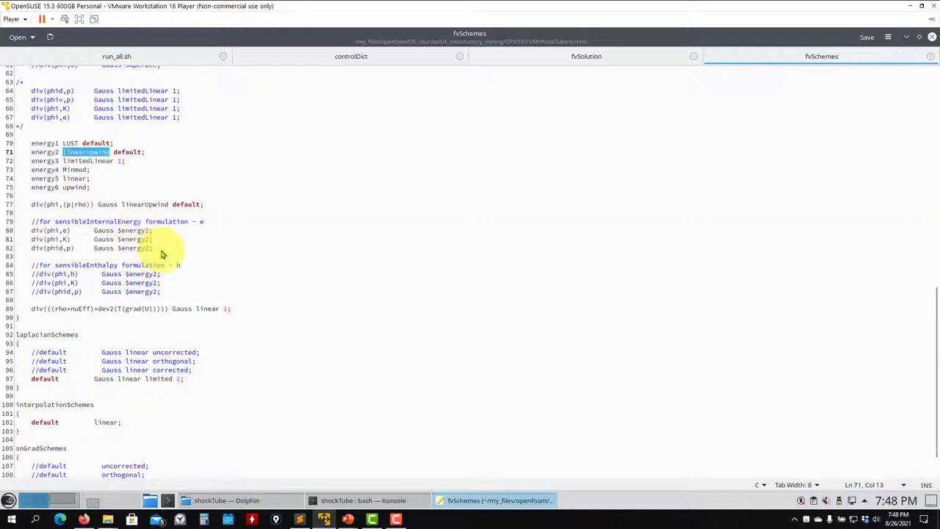
drag(164, 252, 25, 235)
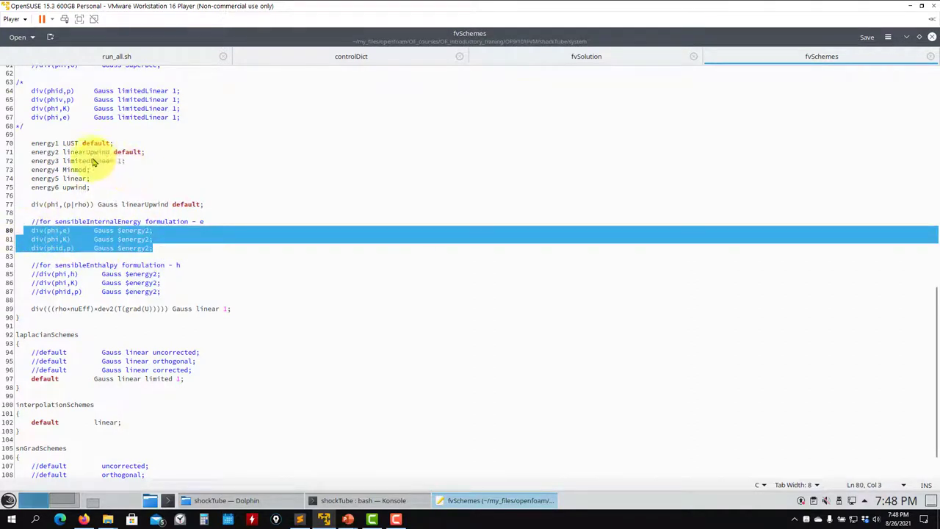
double_click(94, 155)
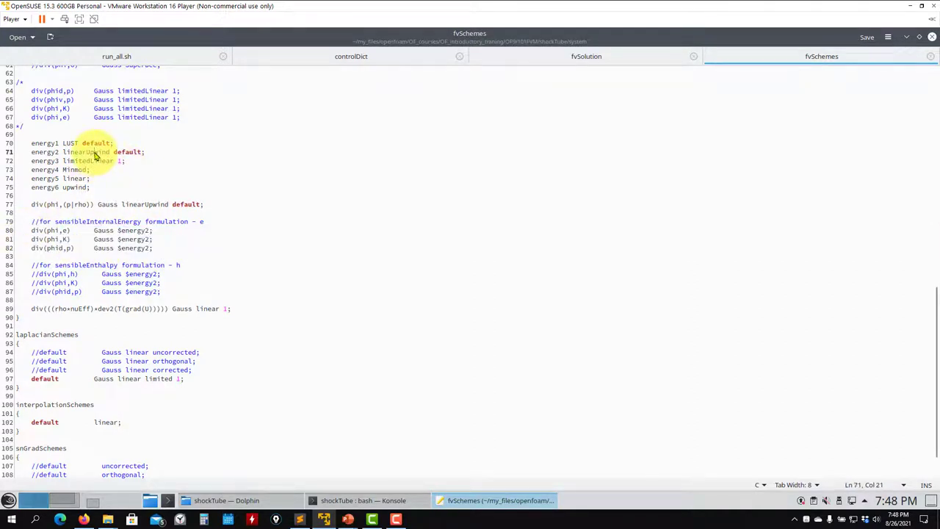
click(75, 188)
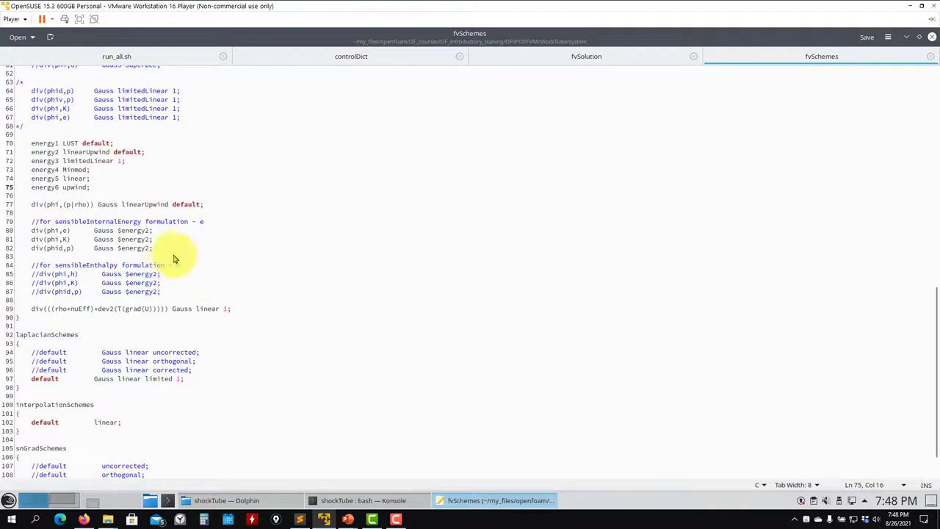
drag(156, 249, 17, 233)
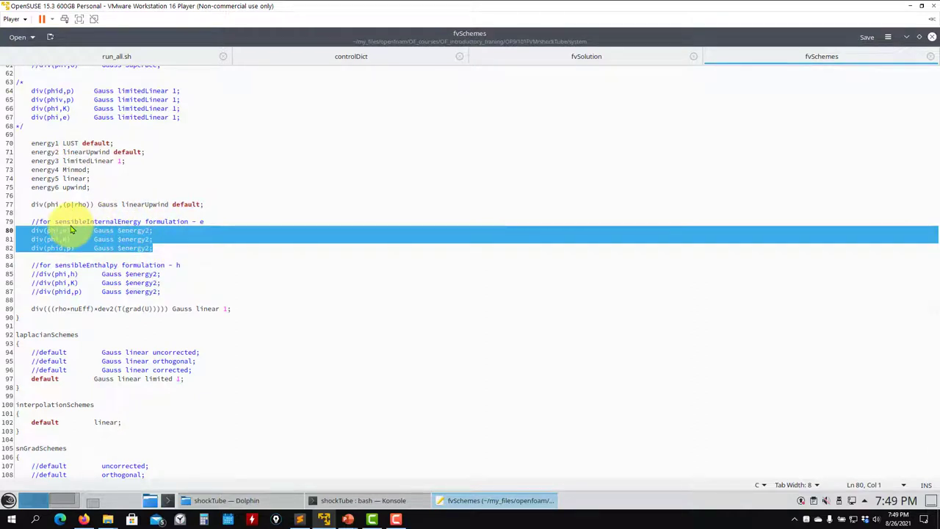
double_click(87, 152)
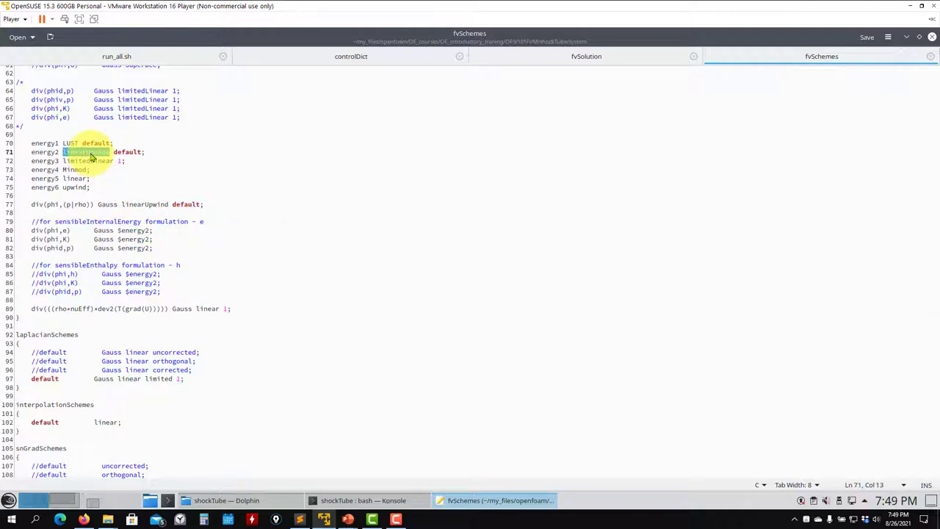
click(75, 171)
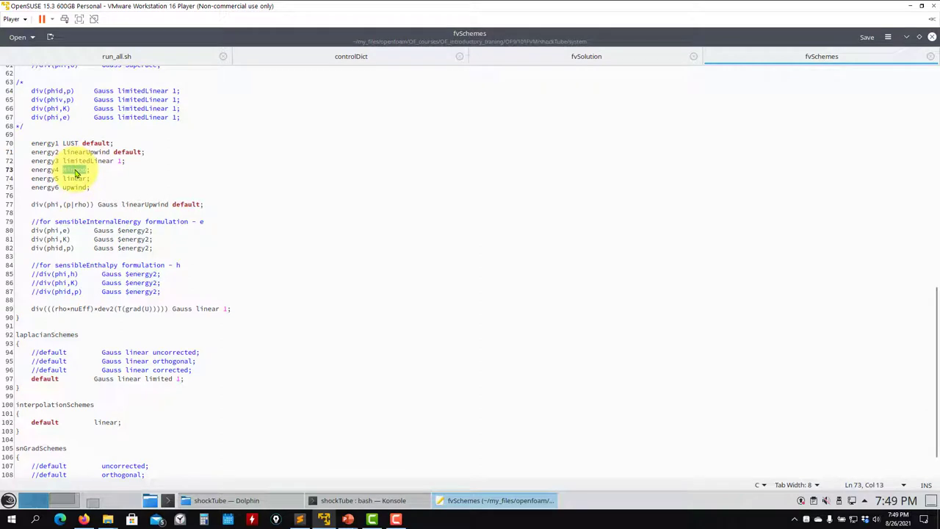
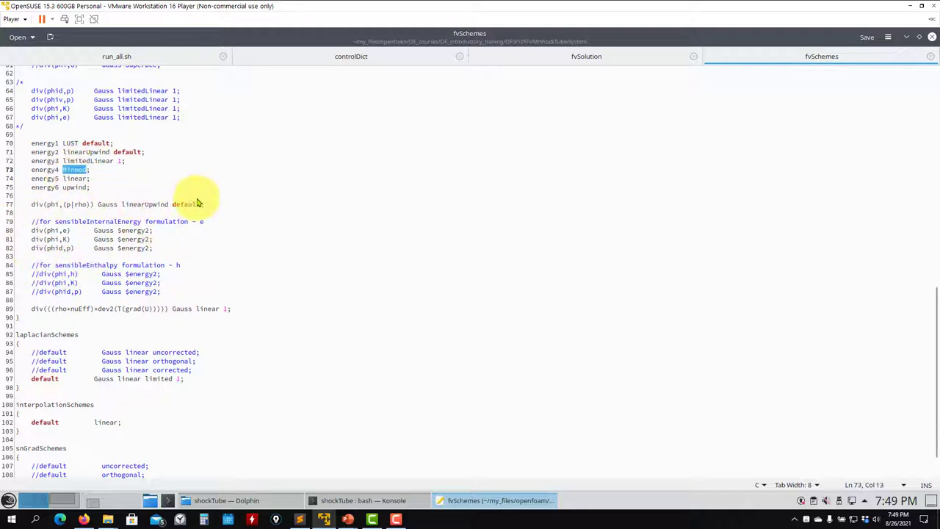
- Select line 77's div(phi,(p|rho)) Gauss linearUpwind default entry in fvSchemes, then scroll to the end
drag(203, 204, 31, 210)
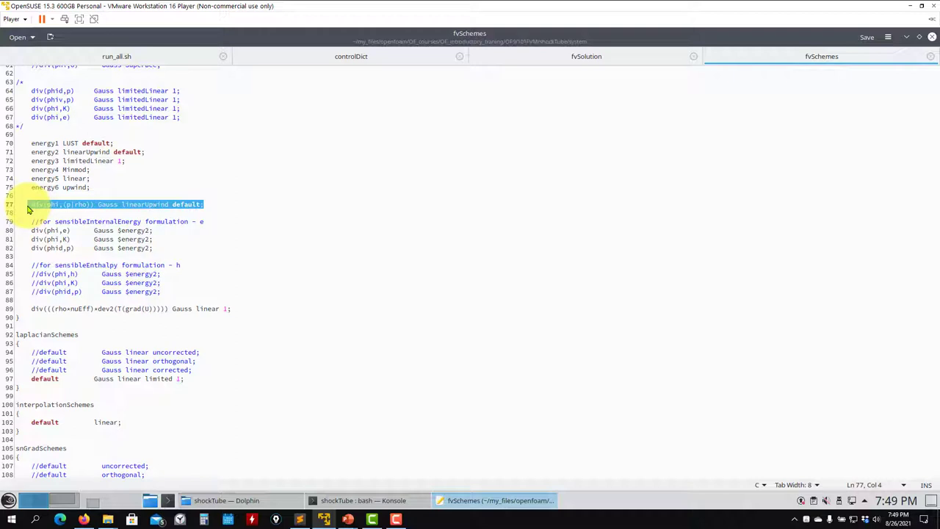
scroll(176, 221, down, 2)
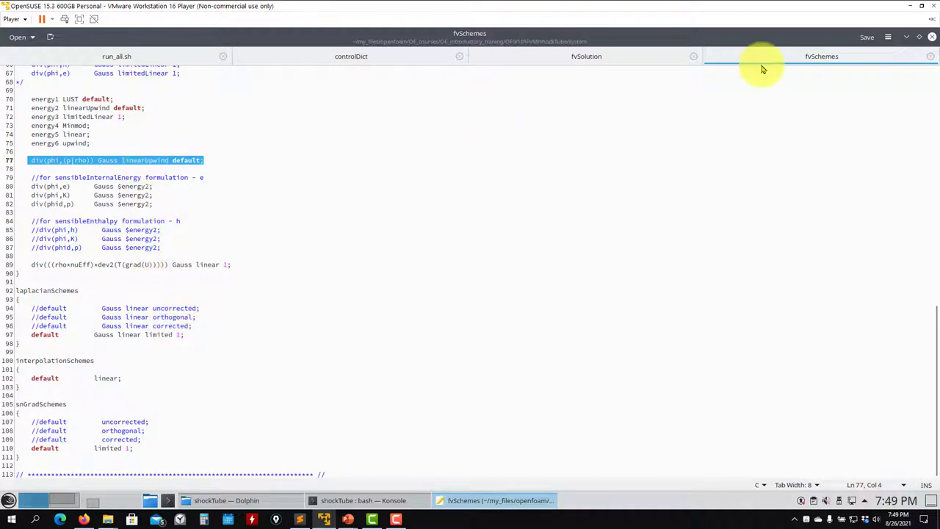
- Glance at fvSolution, then put the cursor in controlDict's endTime 0.1 value on line 24
click(588, 59)
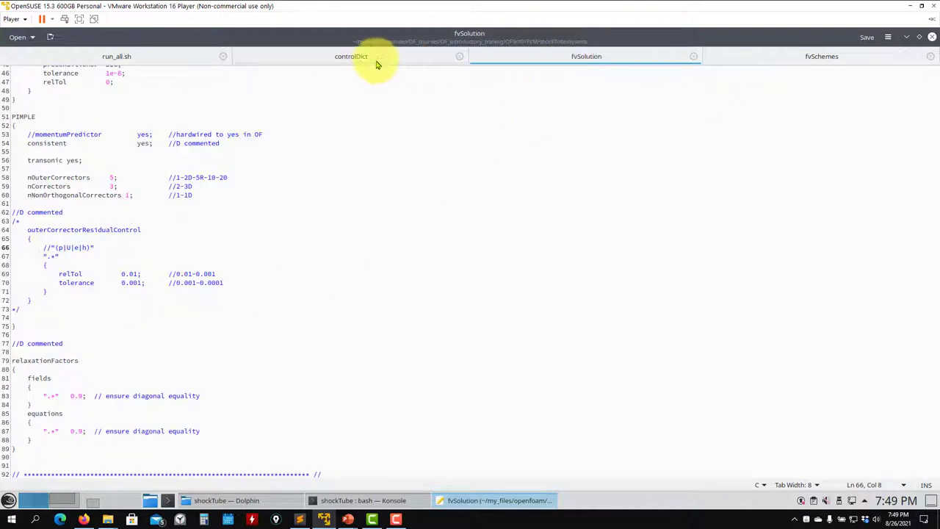
scroll(132, 190, up, 15)
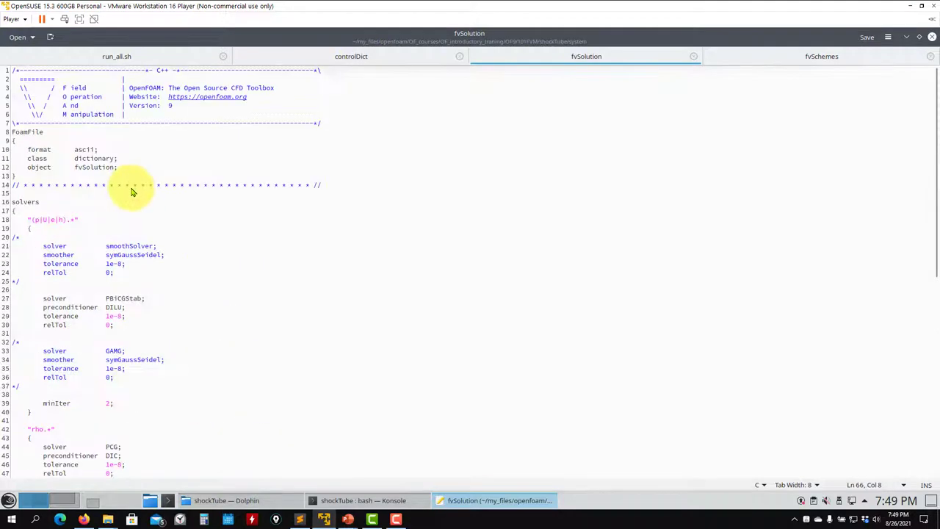
click(357, 59)
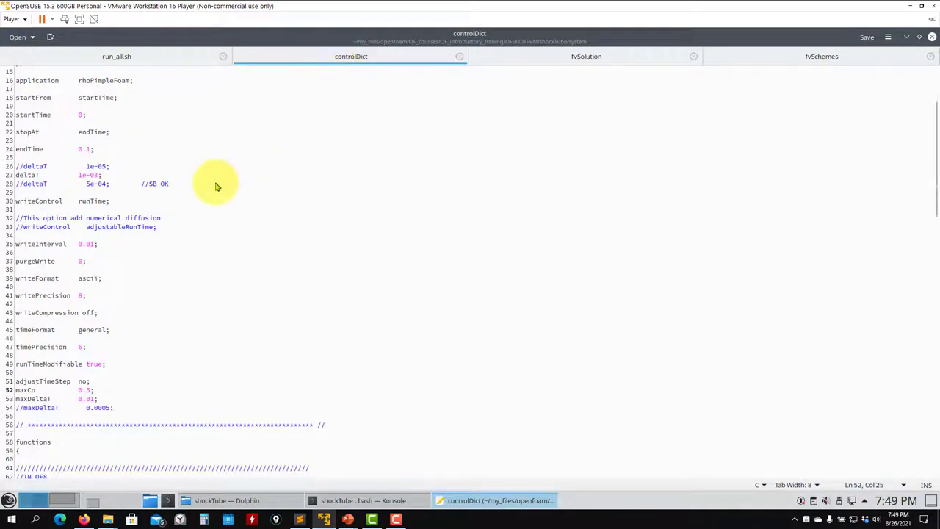
scroll(191, 193, up, 5)
click(87, 272)
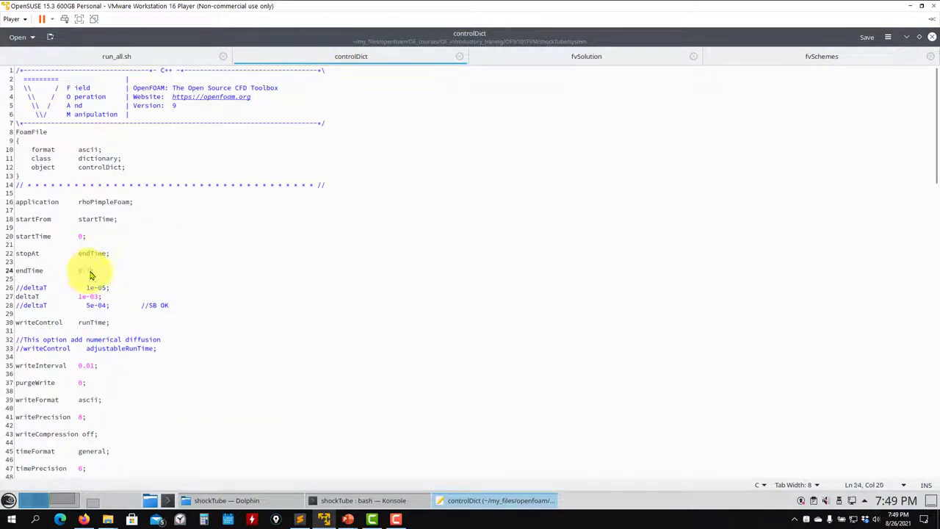